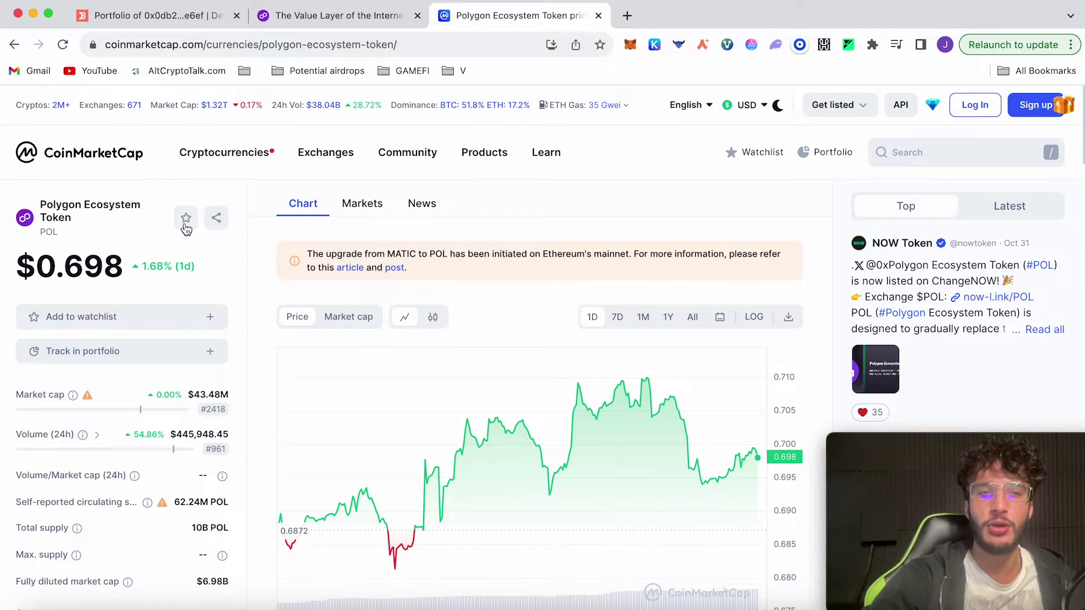
# - Search CoinMarketCap for 'mat' to reach Polygon's MATIC price page
pyautogui.click(904, 151)
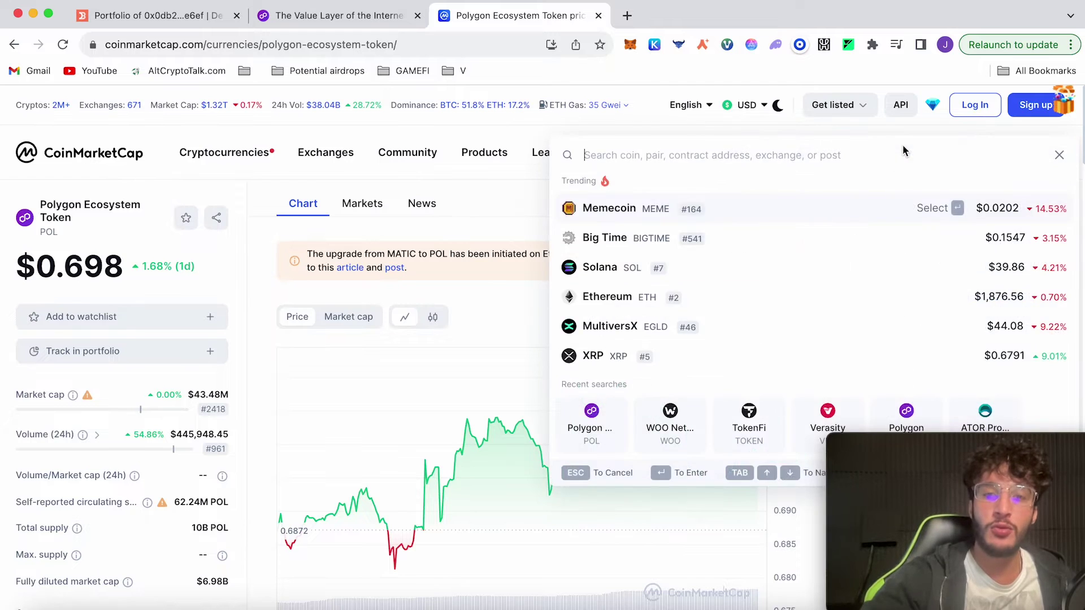
pyautogui.write('mat')
pyautogui.press('Return')
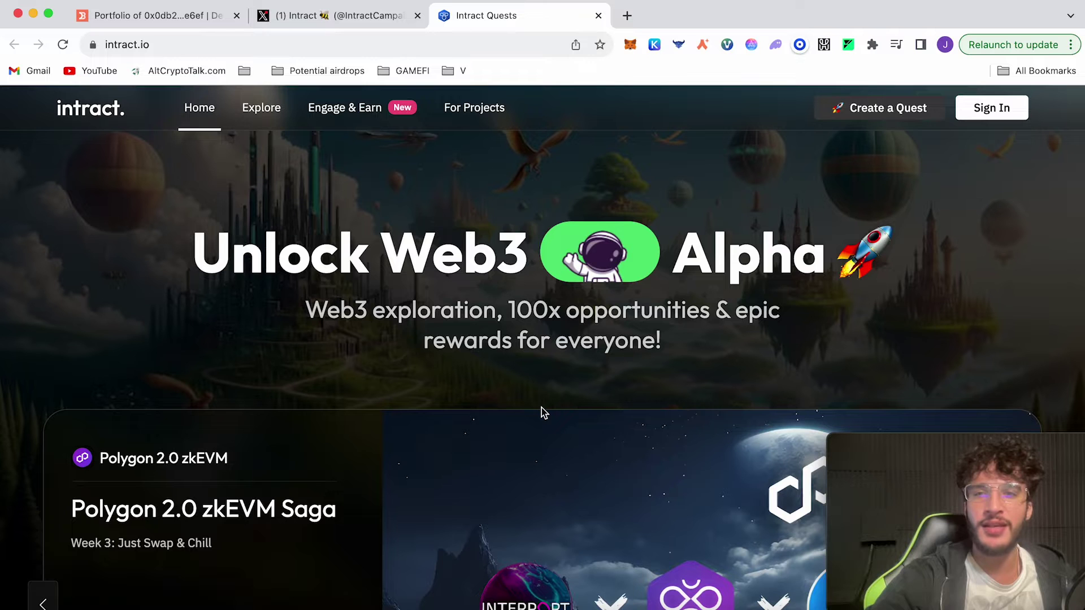
# - Scroll the Intract homepage down to the Polygon 2.0 zkEVM Saga Week 3 quest
pyautogui.scroll(-4, 541, 412)
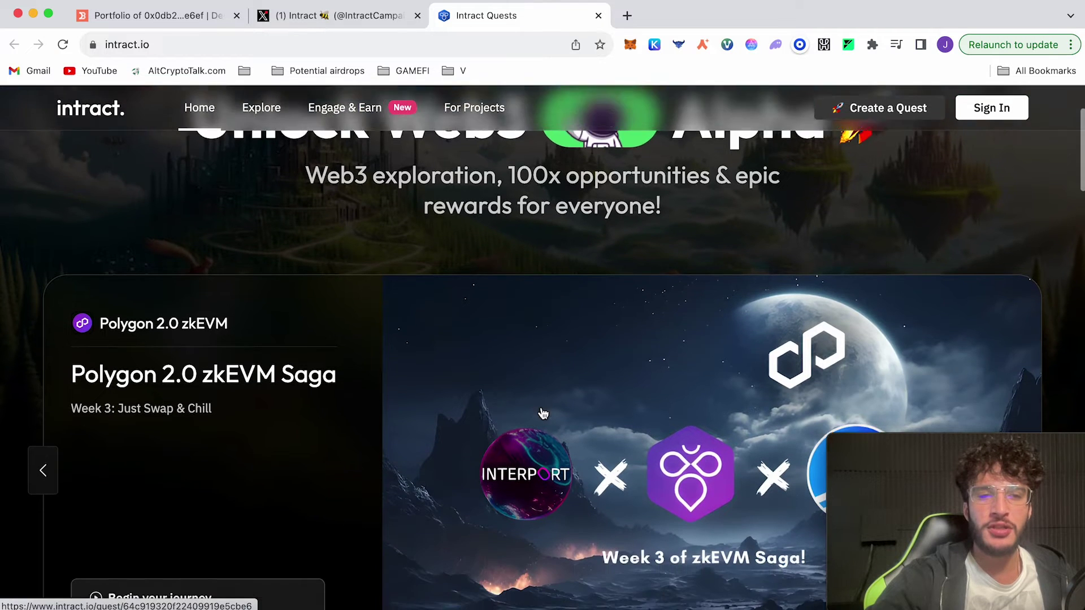
pyautogui.scroll(-1, 339, 372)
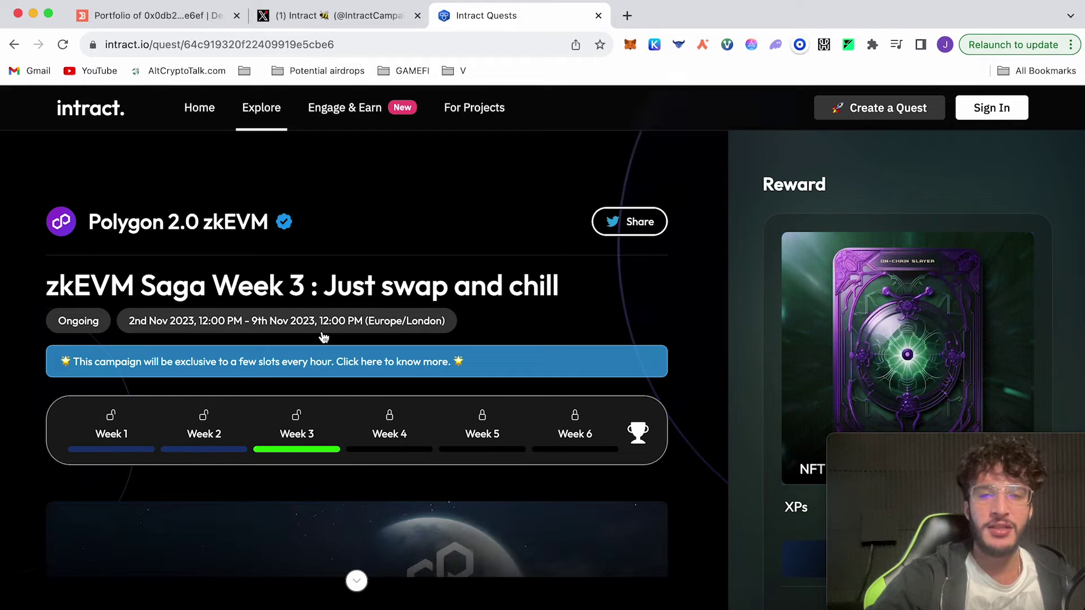
pyautogui.scroll(-2, 493, 321)
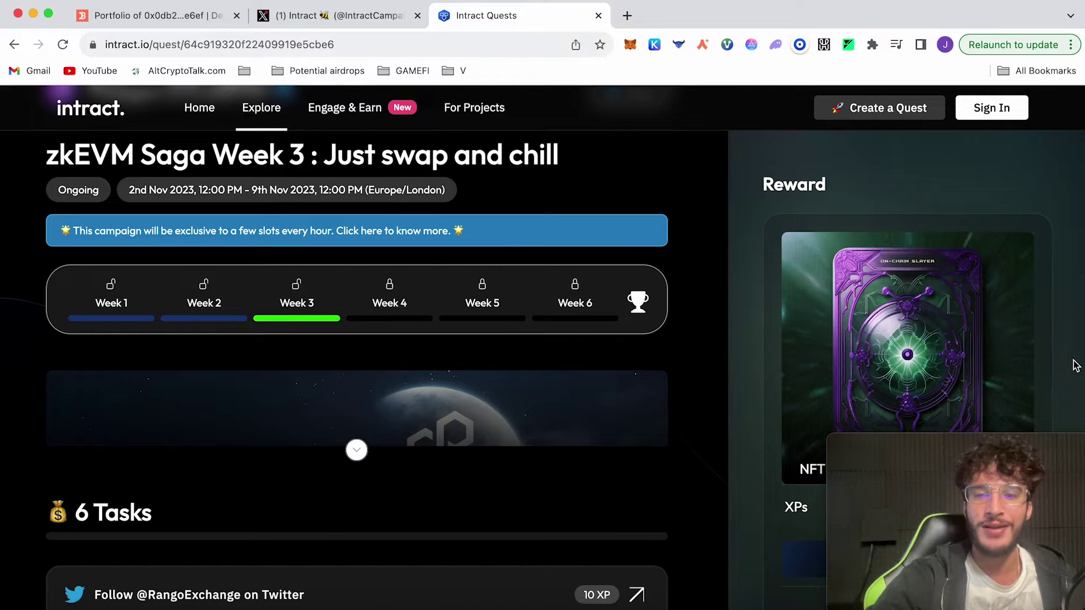
# - Scroll to Claim Reward on the Week 3 quest to bring up the sign-in prompt
pyautogui.click(734, 408)
pyautogui.scroll(-1, 736, 408)
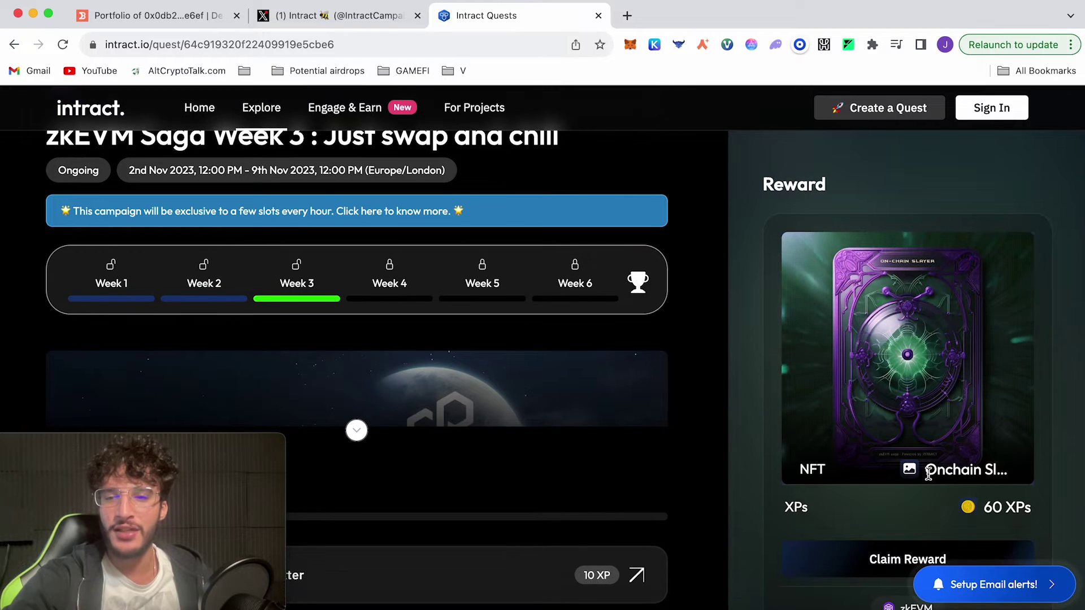
pyautogui.scroll(-2, 965, 501)
pyautogui.click(965, 497)
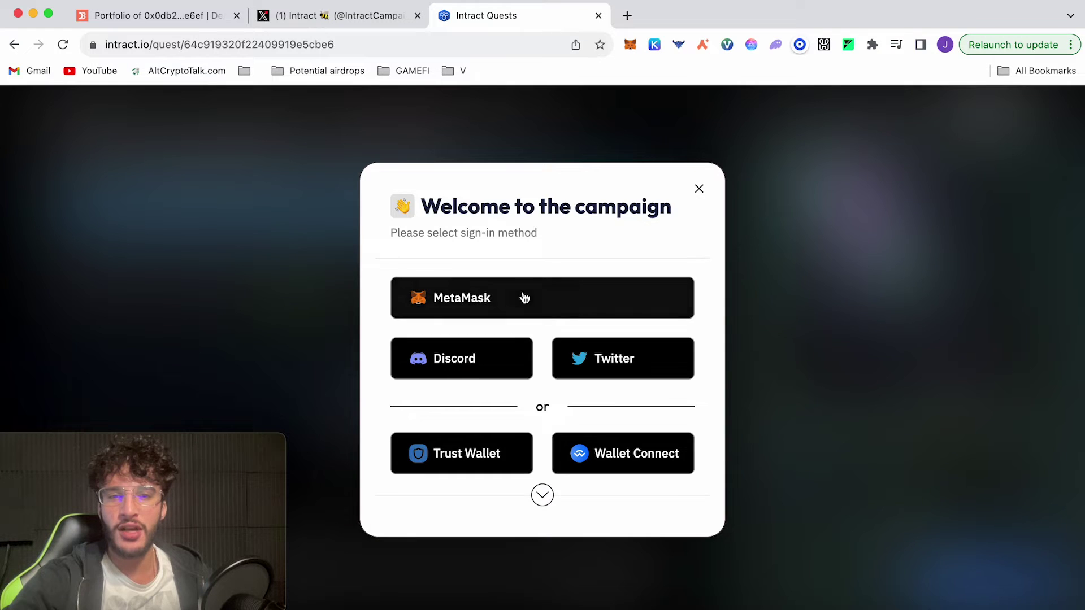
# - Connect the MetaMask account, sign the message, then retry Claim Reward
pyautogui.click(523, 295)
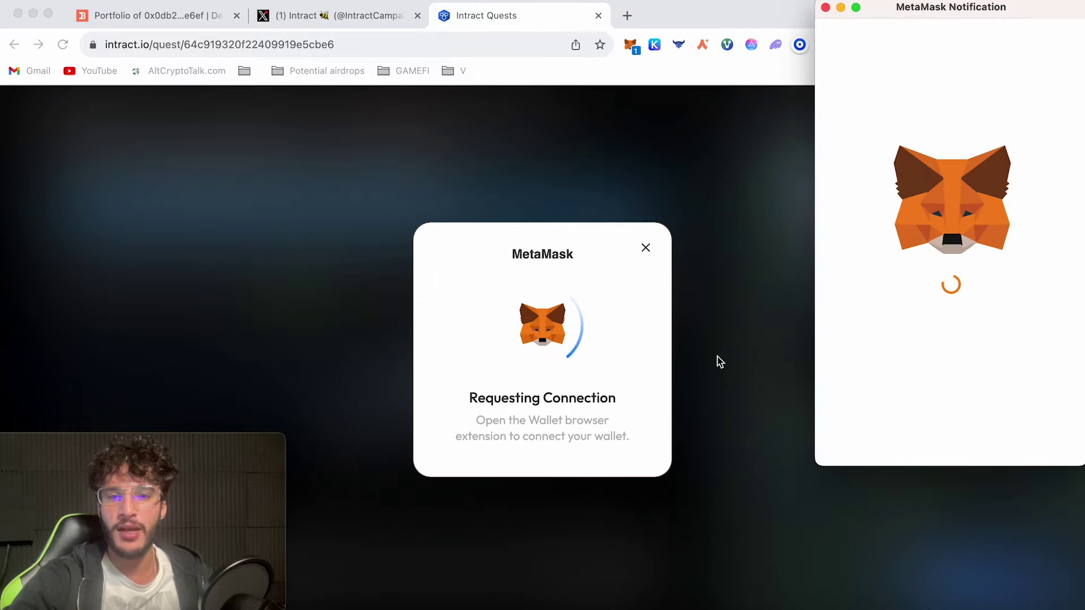
pyautogui.click(978, 444)
pyautogui.click(979, 445)
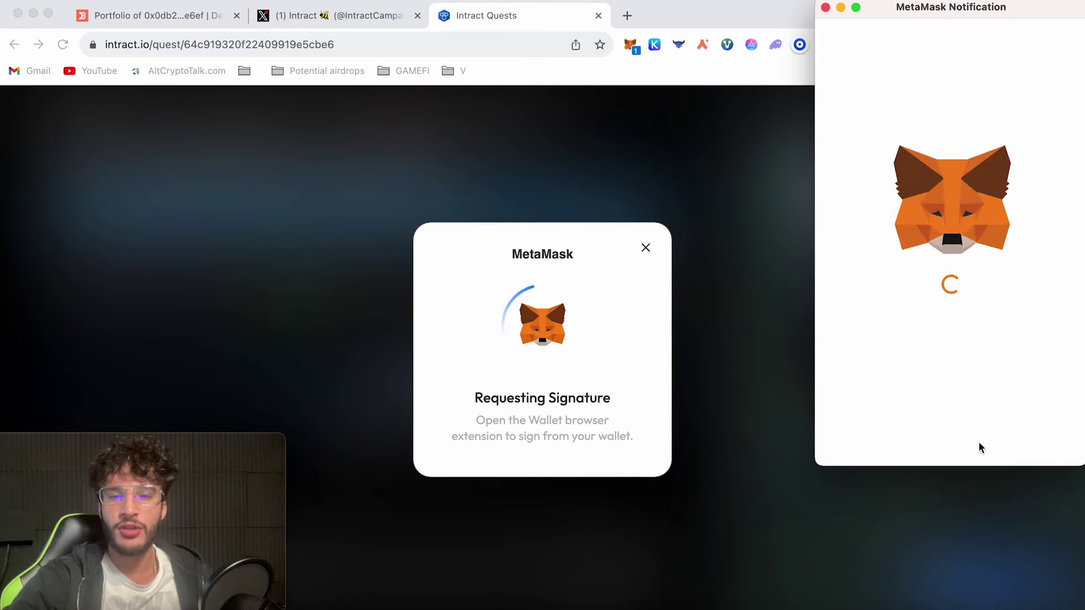
pyautogui.click(988, 441)
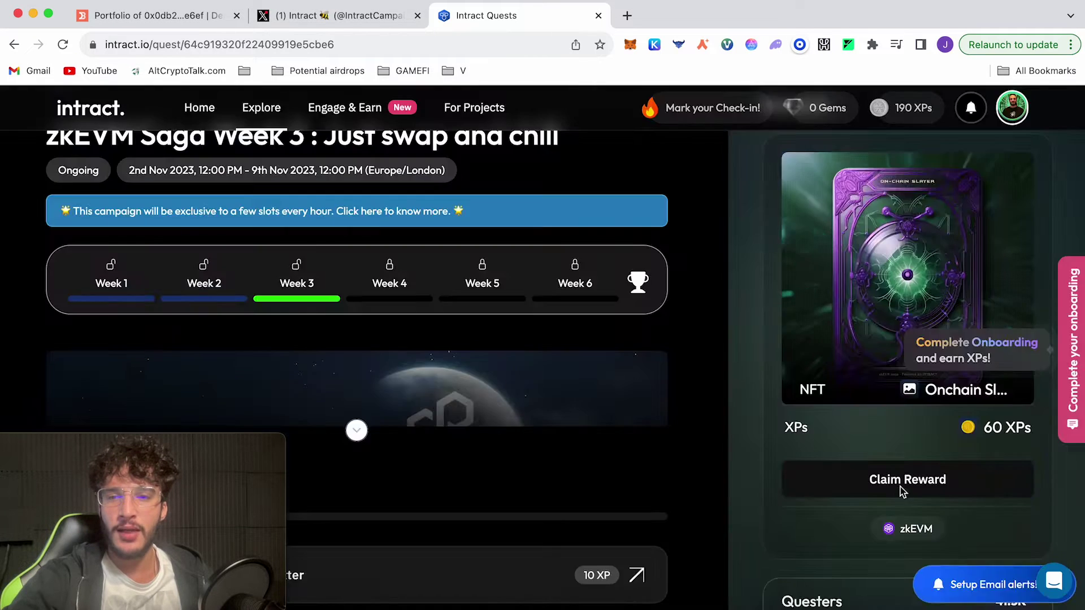
pyautogui.click(900, 487)
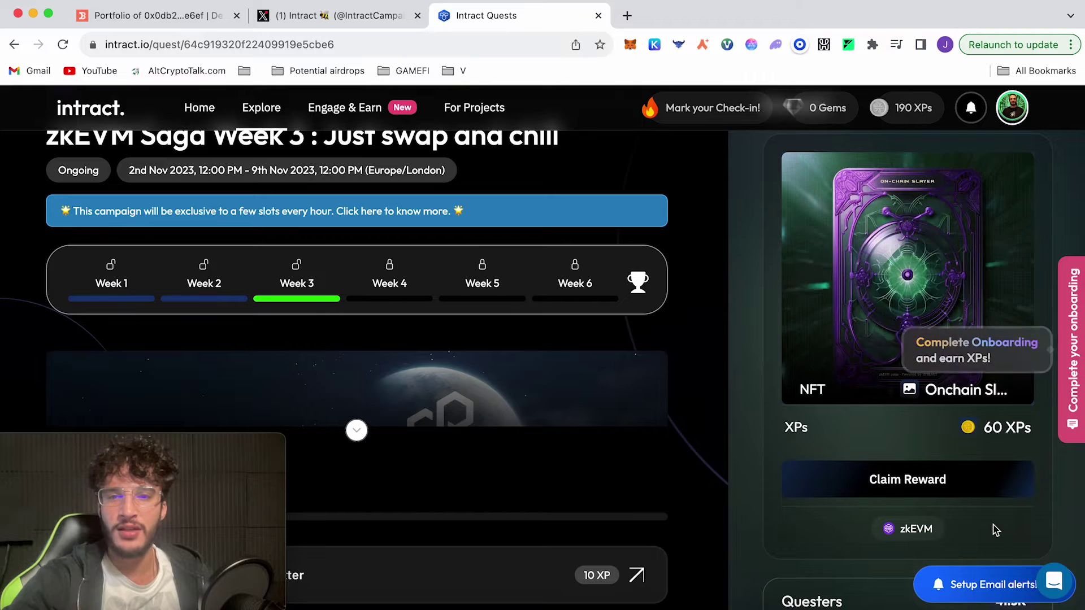
pyautogui.scroll(-5, 838, 382)
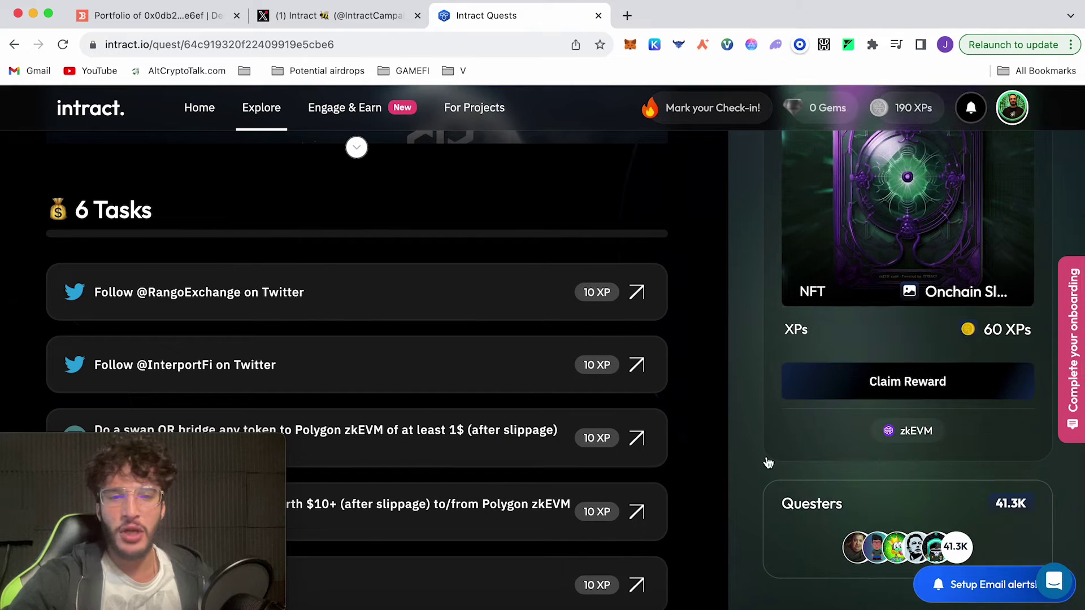
pyautogui.scroll(-1, 491, 400)
pyautogui.scroll(-3, 492, 400)
pyautogui.scroll(10, 492, 400)
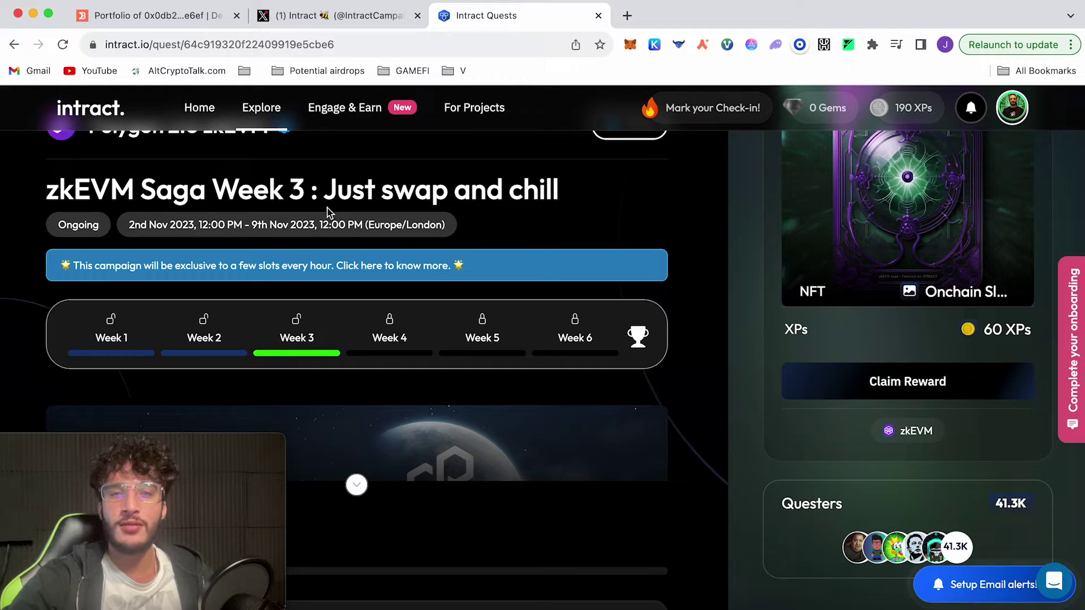
pyautogui.scroll(-7, 493, 270)
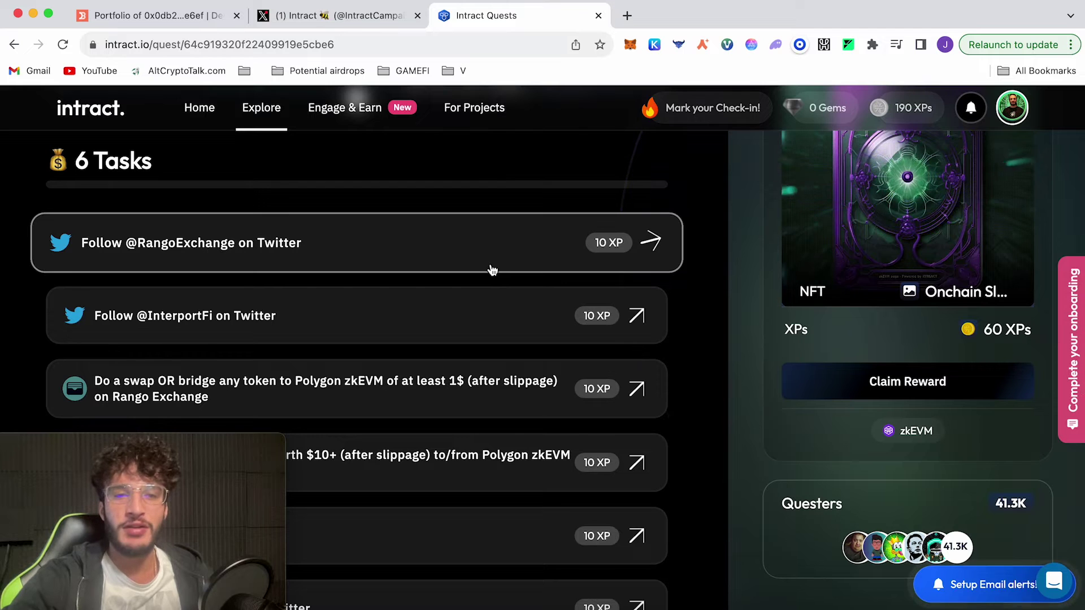
pyautogui.click(528, 259)
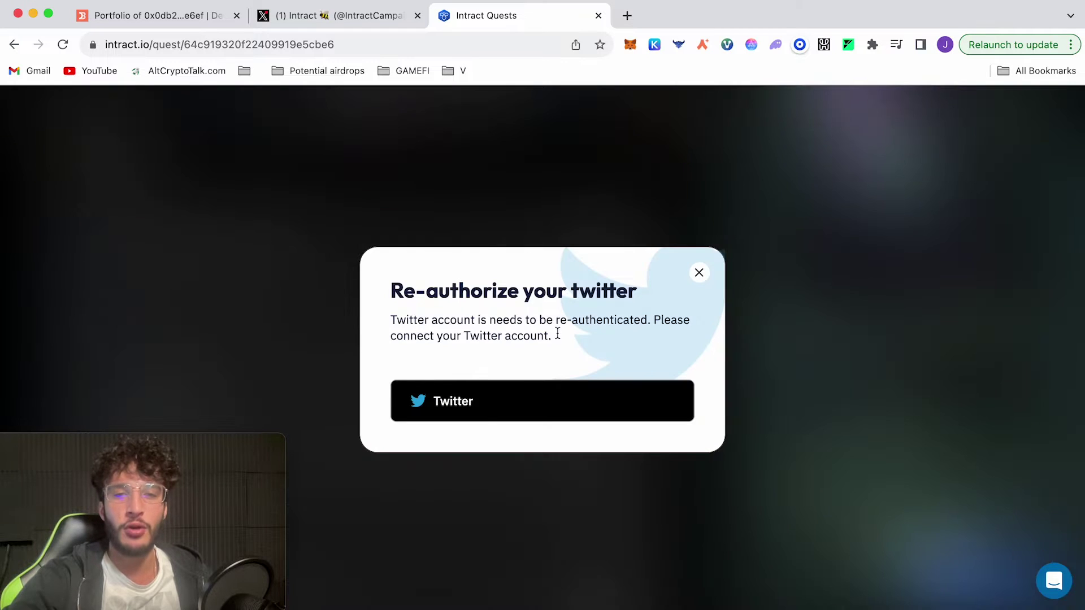
pyautogui.click(533, 395)
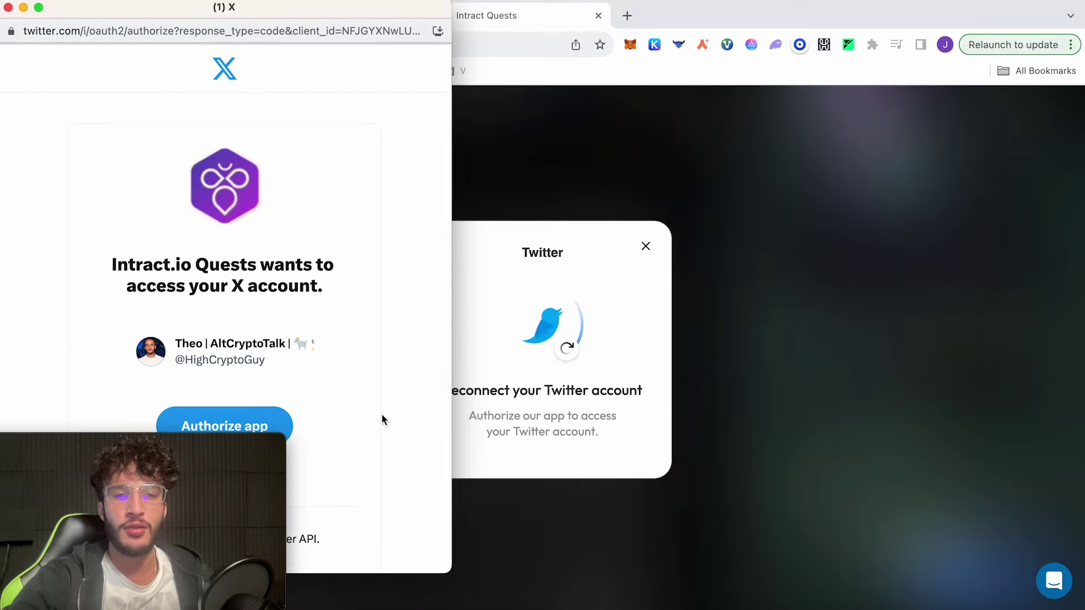
pyautogui.click(189, 436)
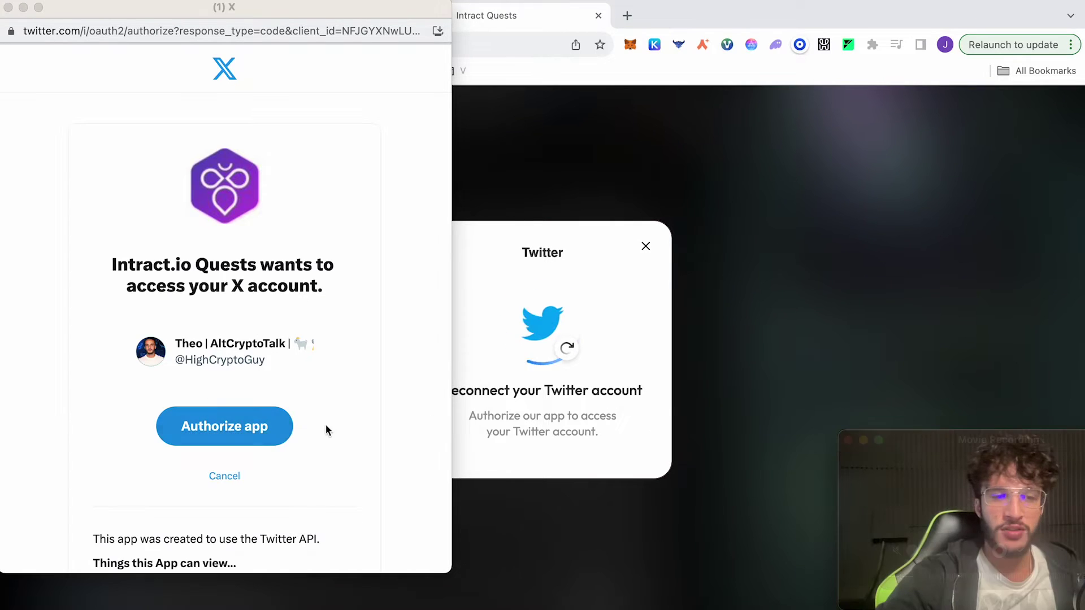
pyautogui.scroll(-5, 356, 416)
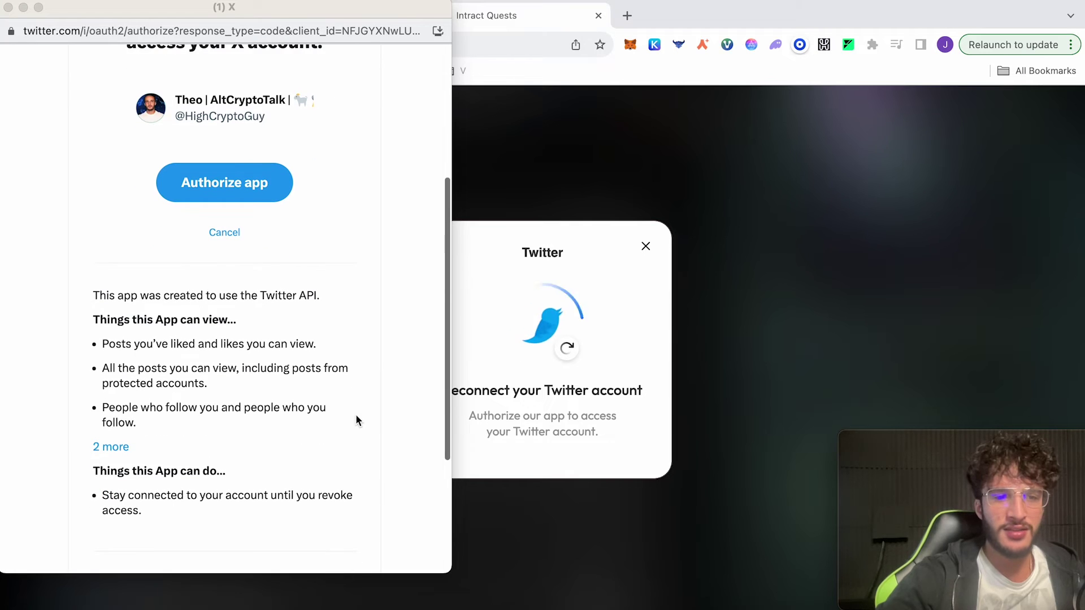
pyautogui.scroll(-2, 341, 503)
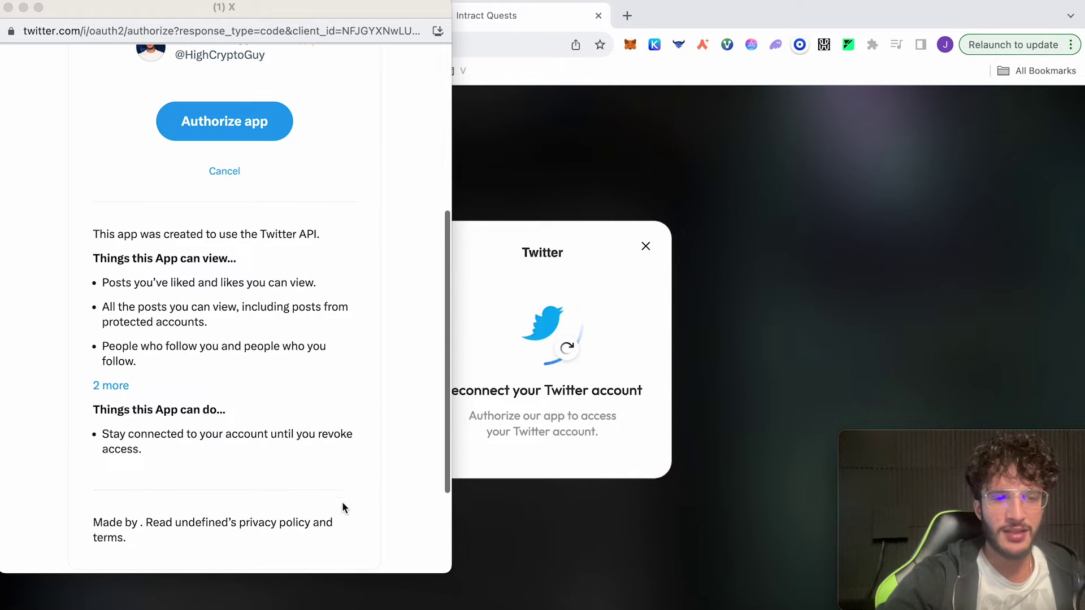
pyautogui.click(111, 385)
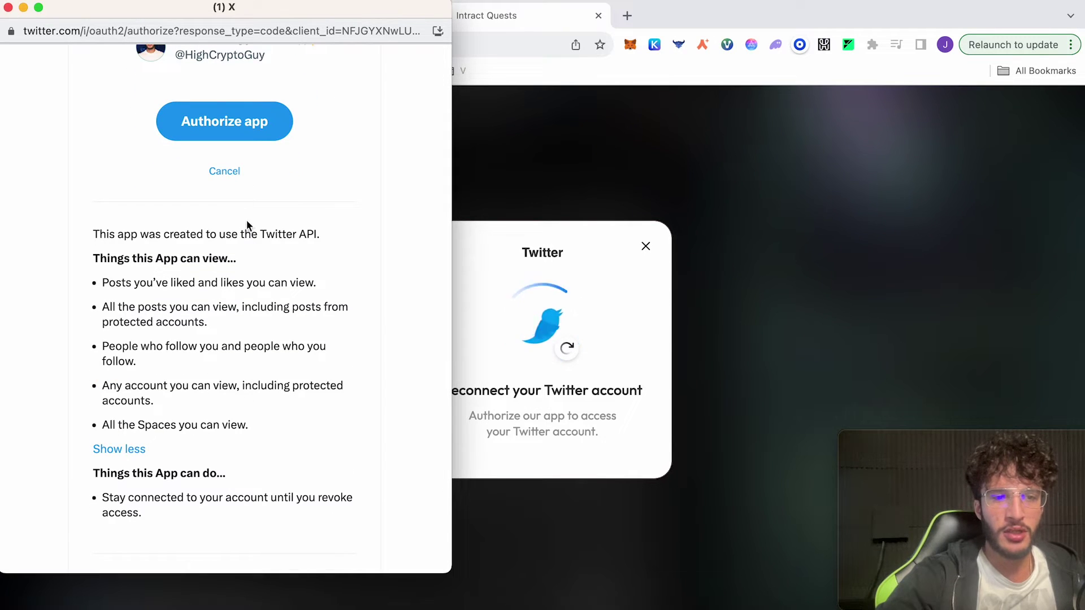
pyautogui.click(283, 124)
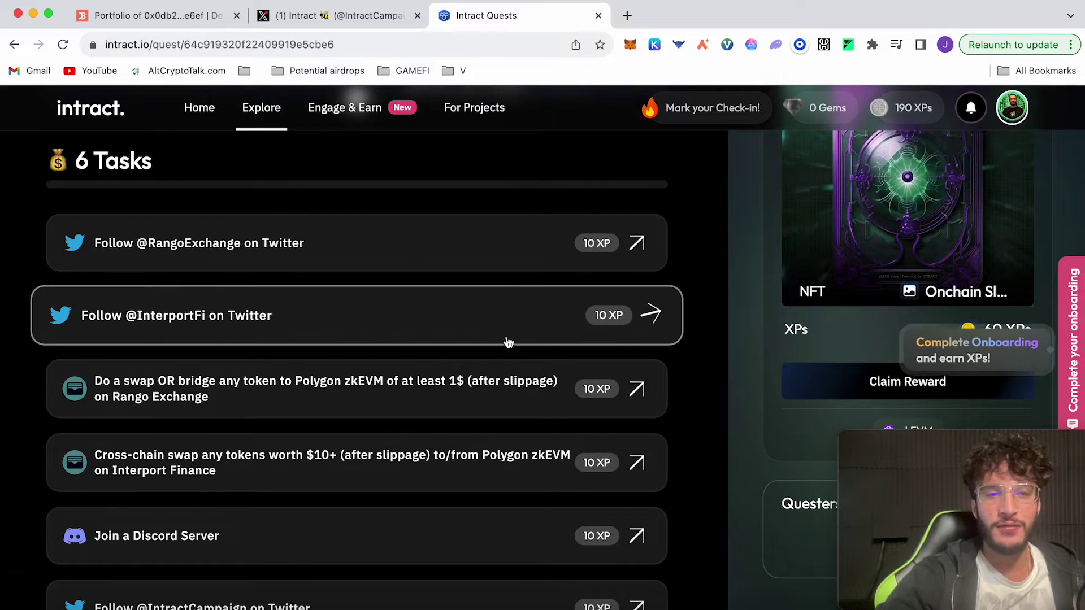
pyautogui.click(509, 339)
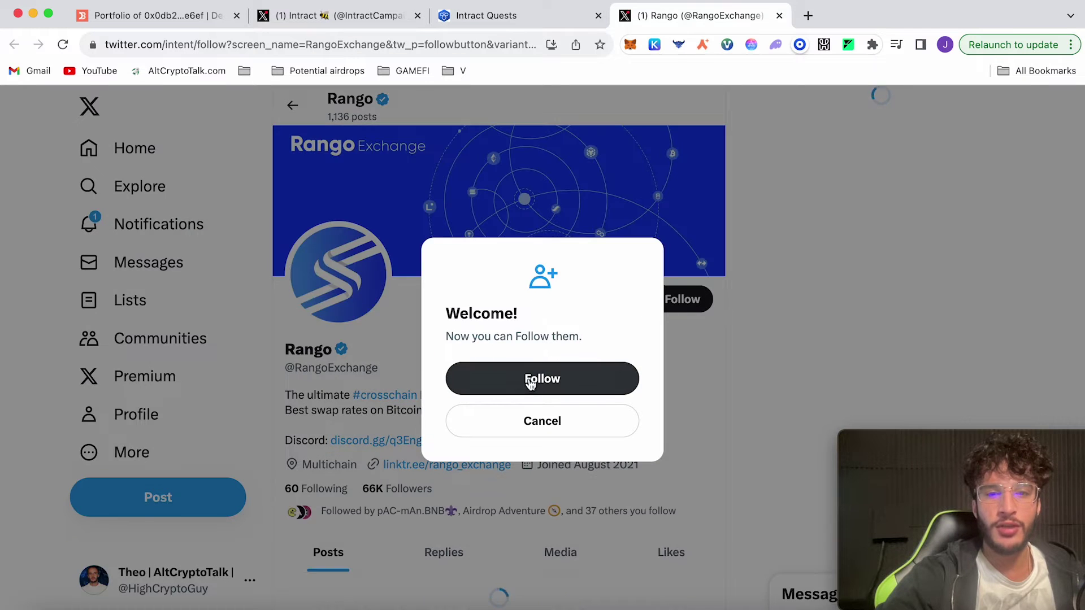
pyautogui.click(529, 381)
pyautogui.press('super+w')
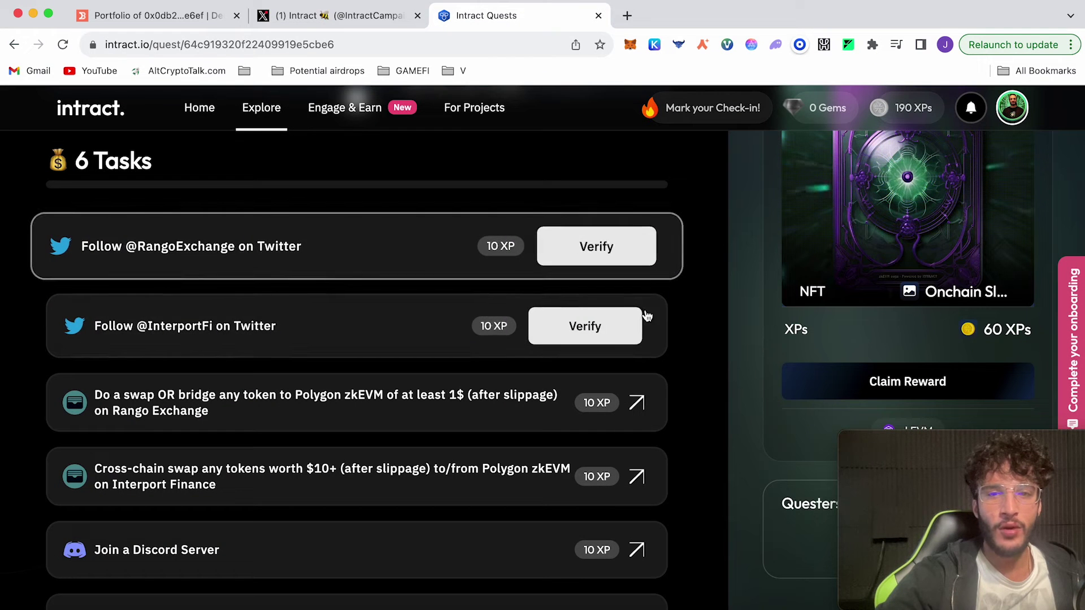
pyautogui.click(584, 324)
pyautogui.click(582, 255)
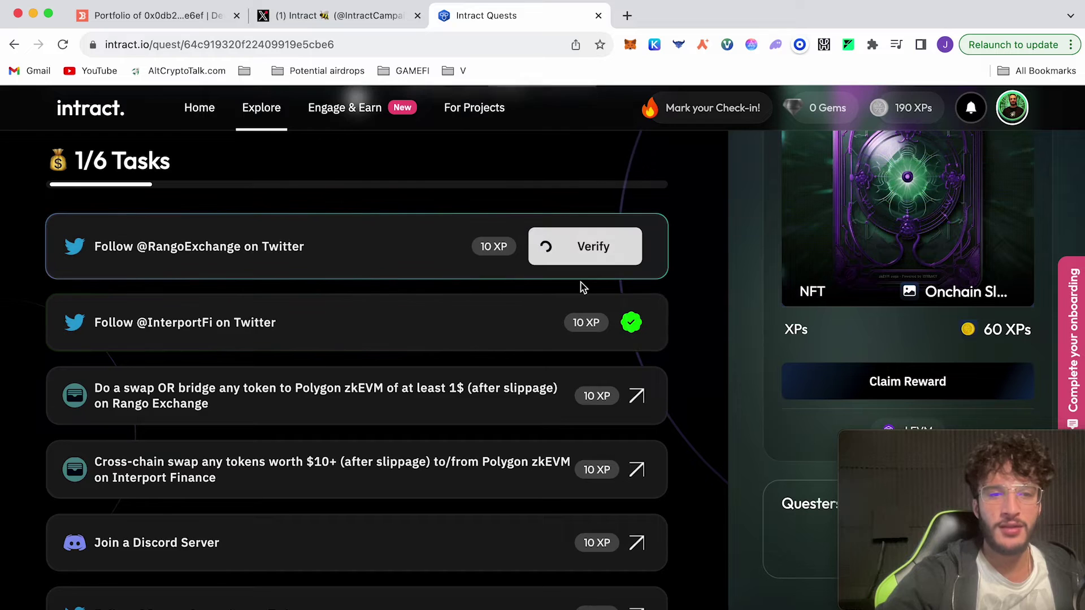
pyautogui.scroll(-1, 284, 356)
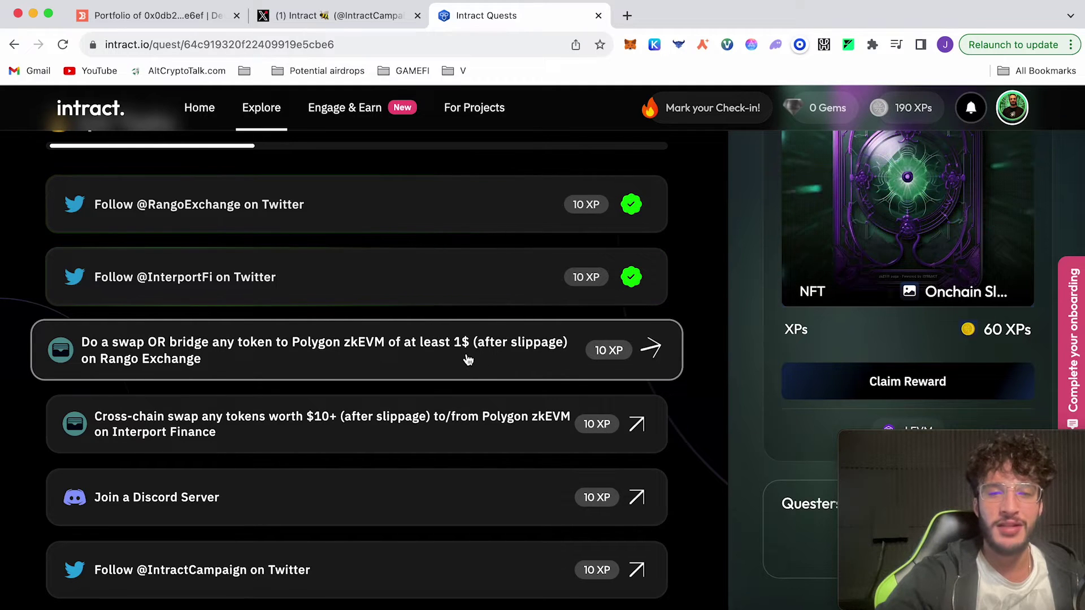
# - Open the Rango Exchange swap task and continue on to the Rango swap site
pyautogui.click(413, 357)
pyautogui.scroll(-2, 497, 370)
pyautogui.click(382, 552)
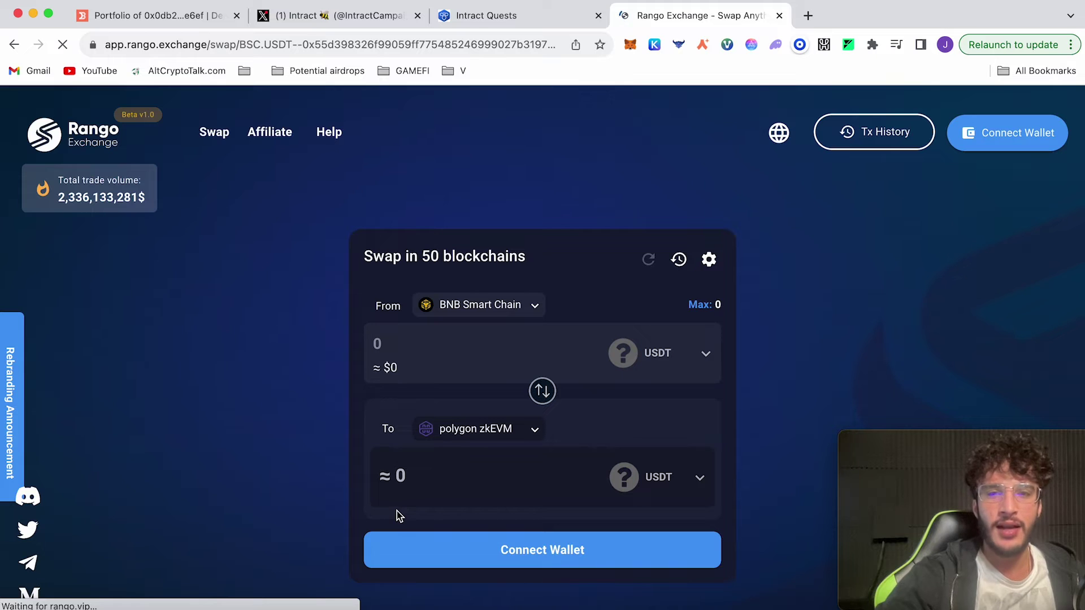
# - Connect MetaMask on Rango Exchange, close the wallet popups, and return after checking Intract
pyautogui.click(1026, 141)
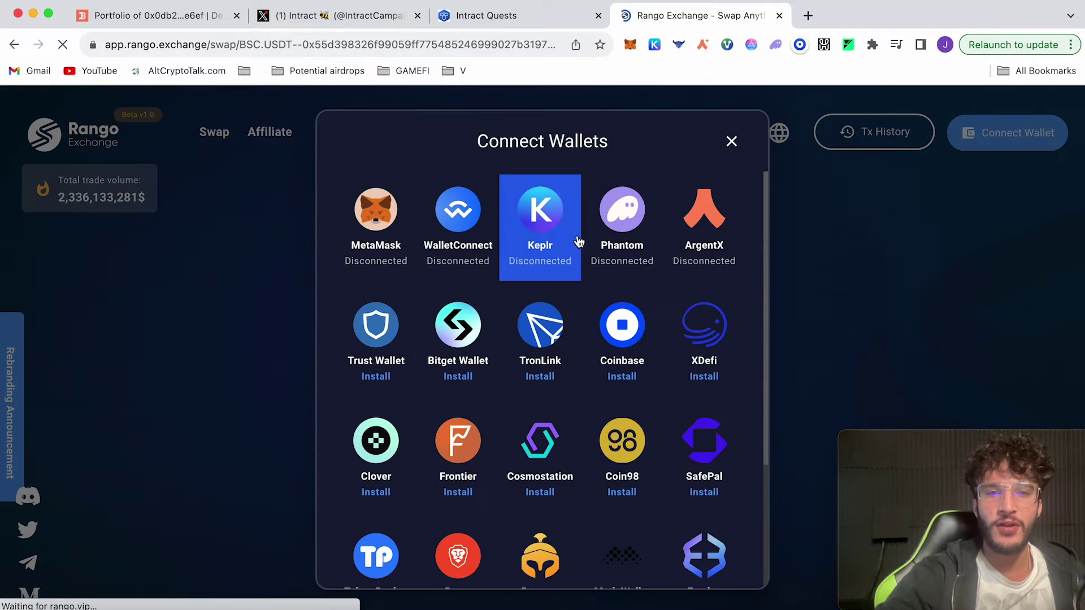
pyautogui.click(376, 249)
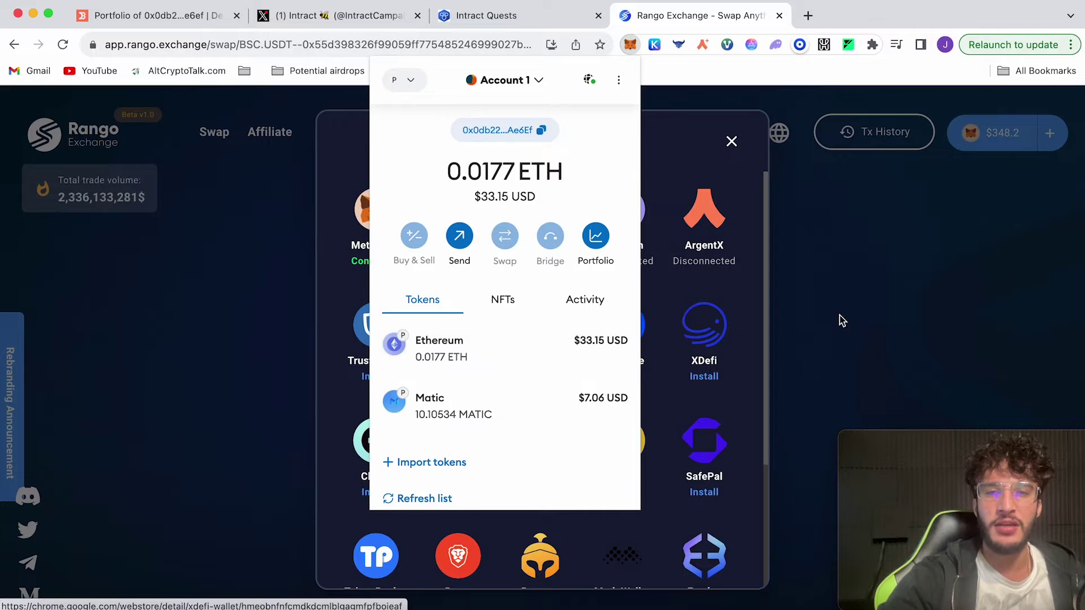
pyautogui.click(732, 142)
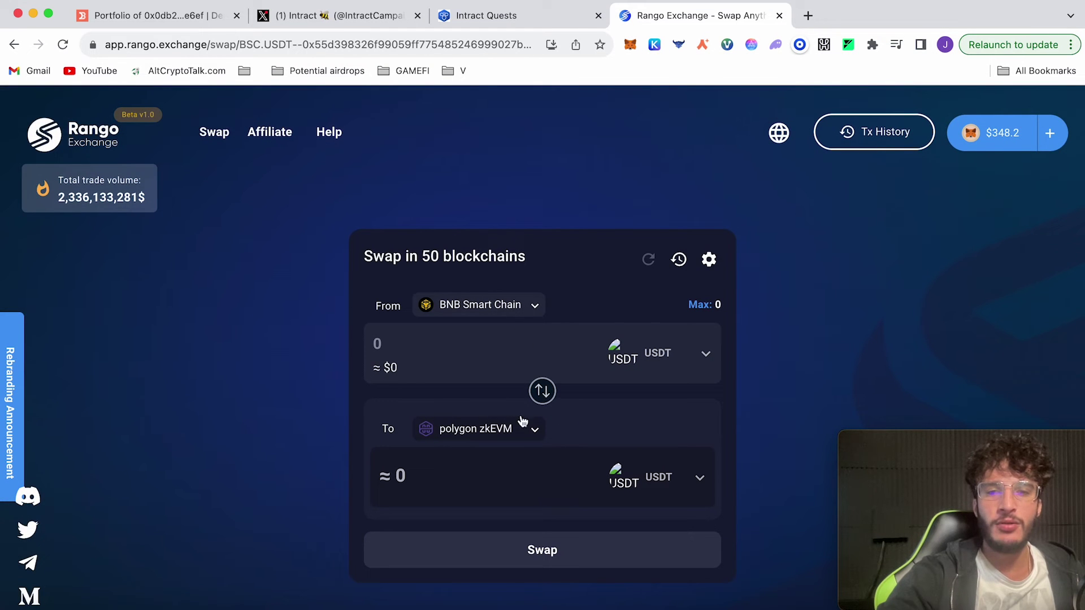
pyautogui.click(504, 23)
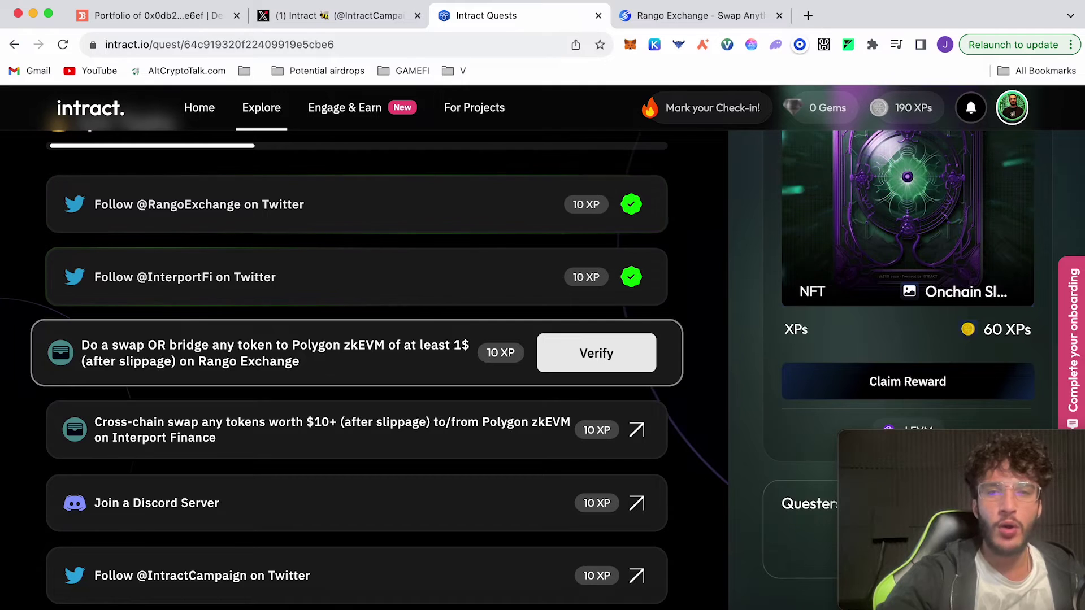
pyautogui.click(701, 15)
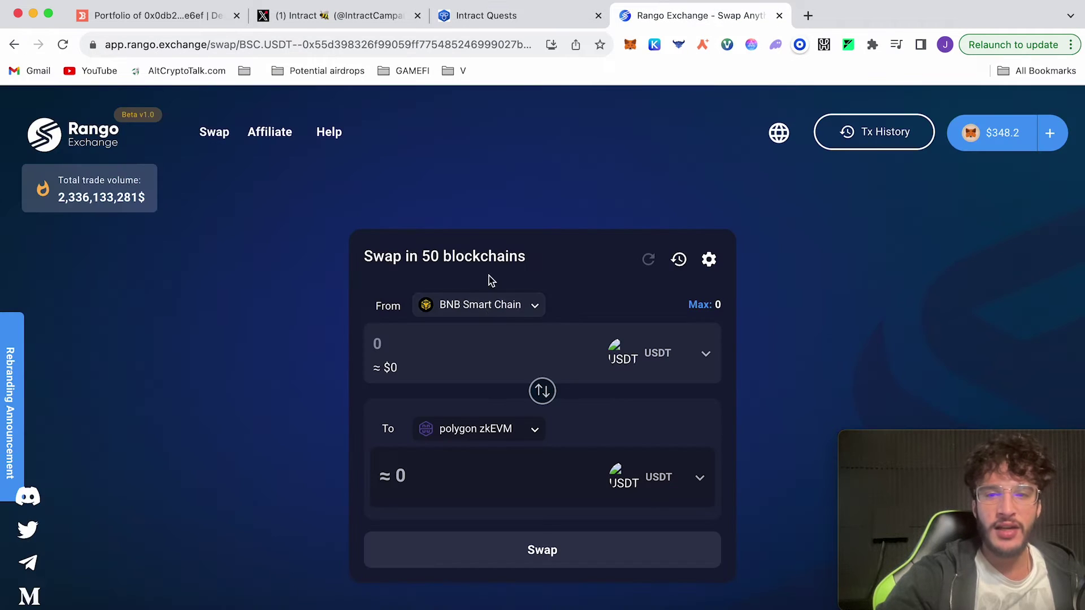
# - Set the source network to zkSync era and enter 0.00639 ETH for the Polygon zkEVM quote
pyautogui.click(496, 306)
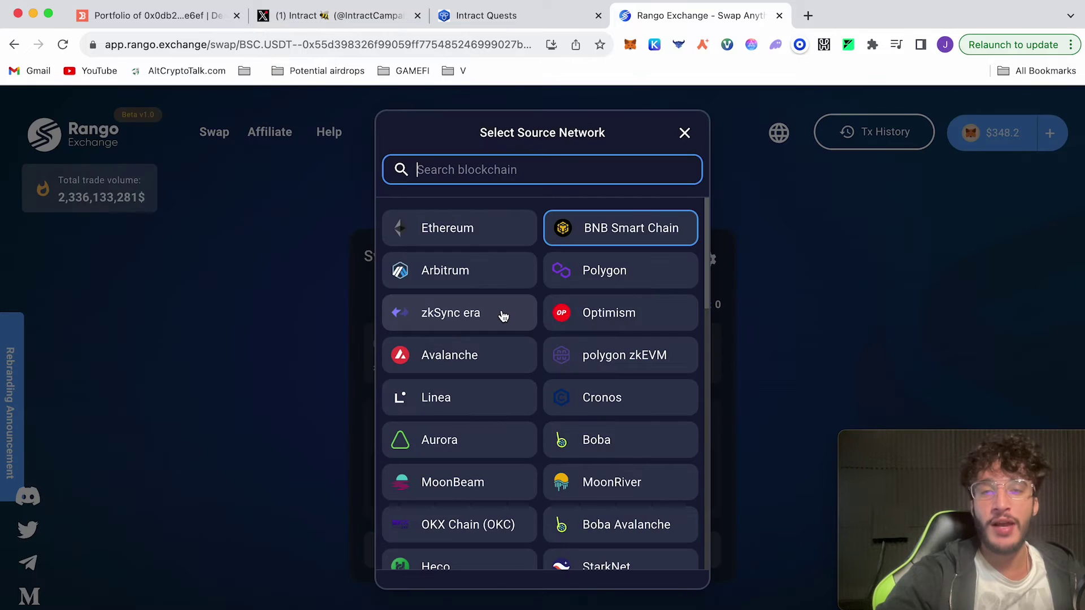
pyautogui.click(501, 315)
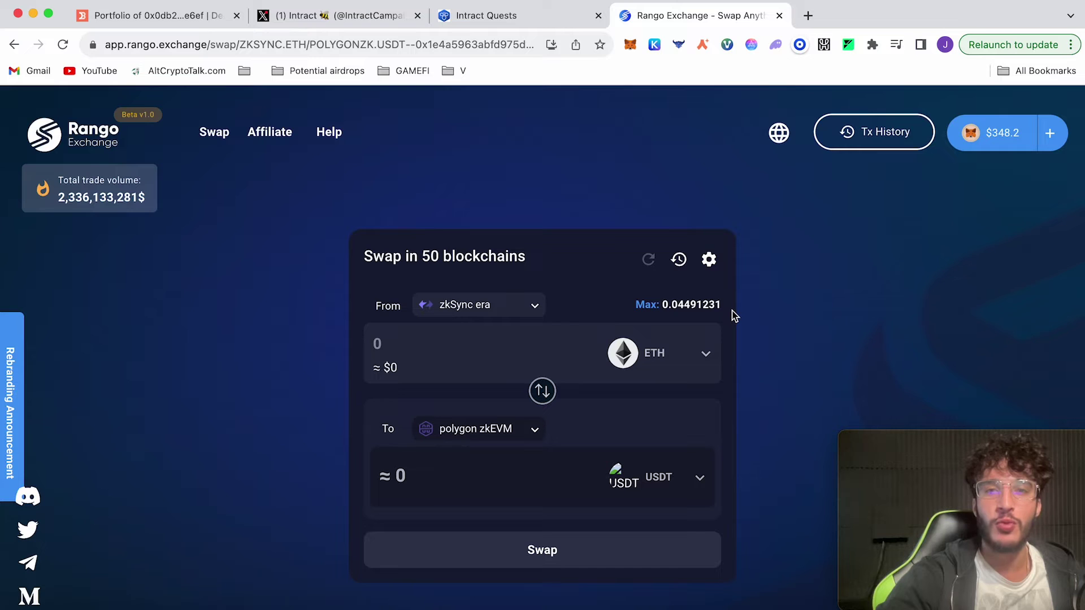
pyautogui.click(461, 345)
pyautogui.write('0.')
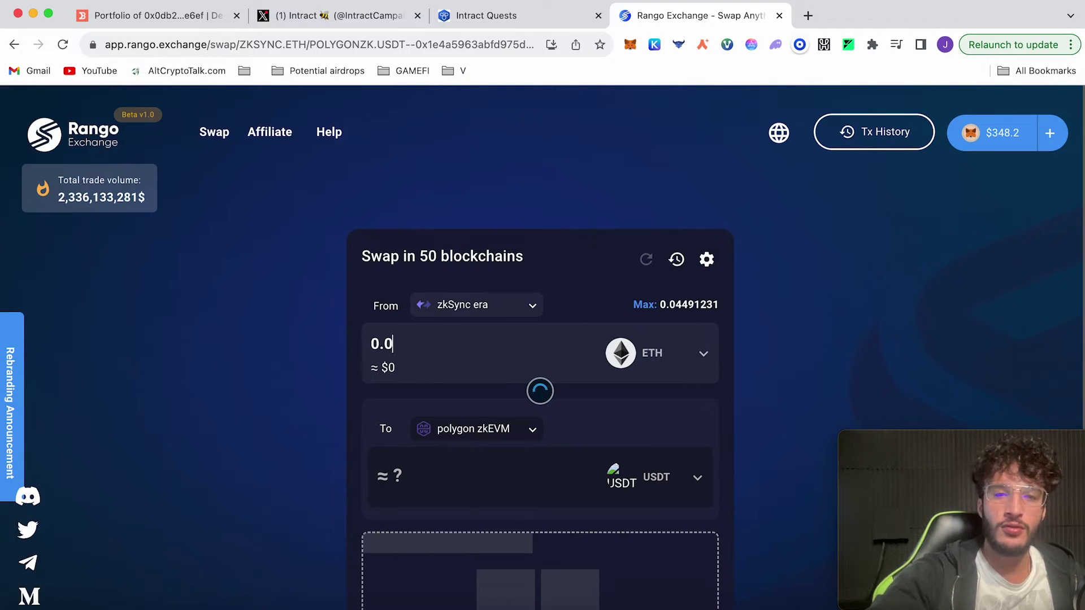
pyautogui.write('00639')
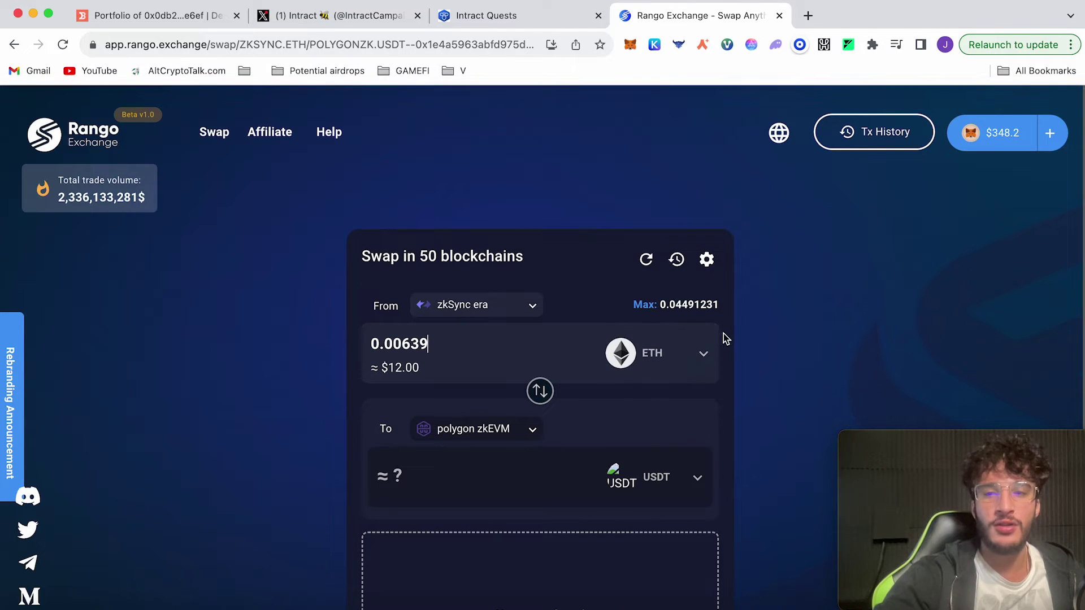
pyautogui.scroll(-2, 726, 362)
pyautogui.scroll(-1, 731, 395)
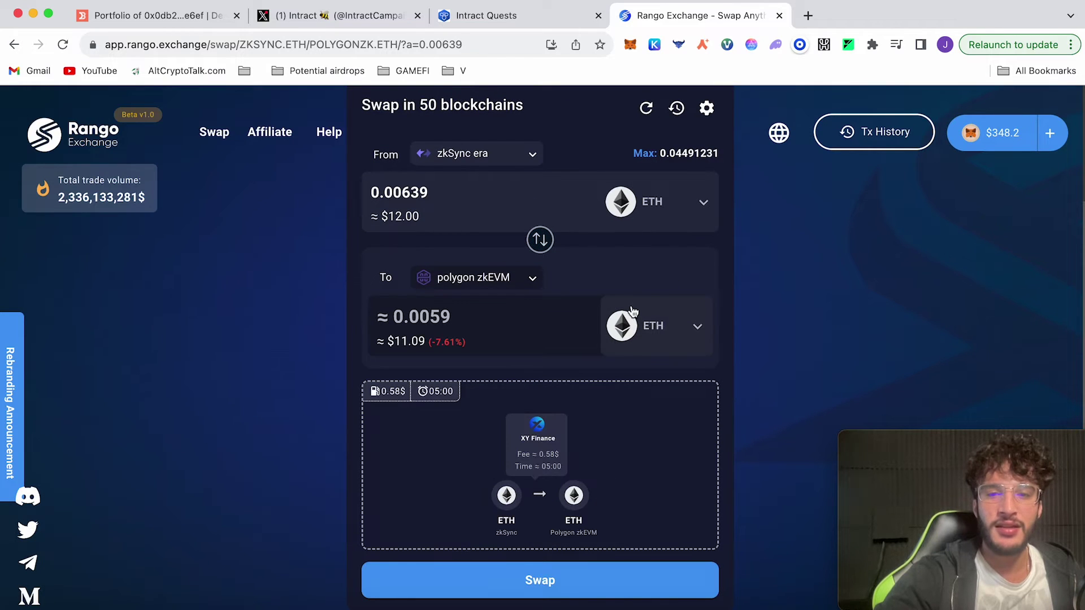
# - Confirm the 0.00639 ETH swap, approving the network switch and transaction in MetaMask
pyautogui.click(708, 582)
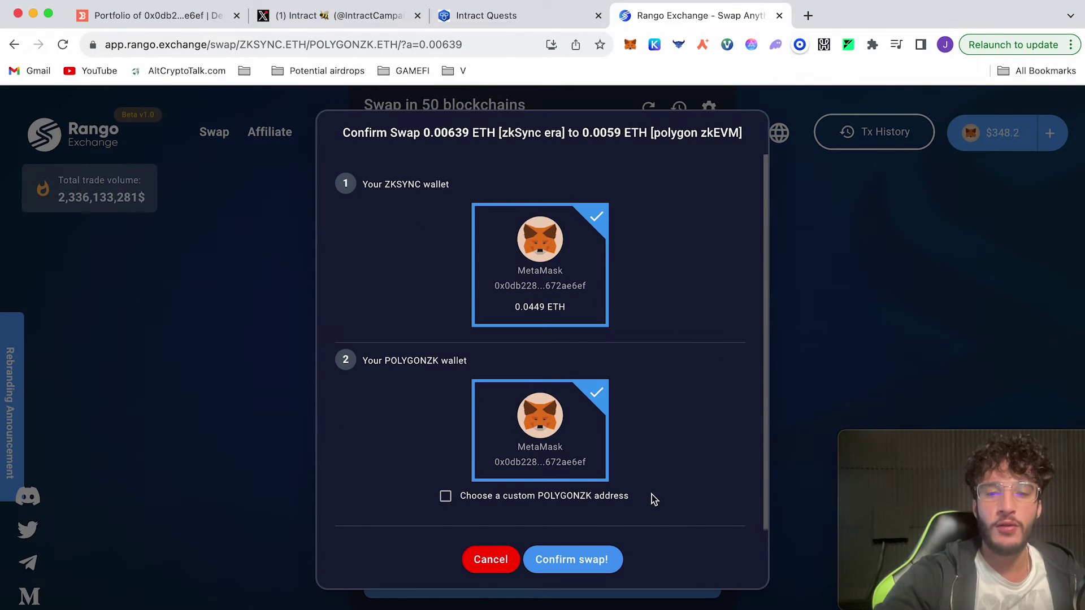
pyautogui.click(587, 560)
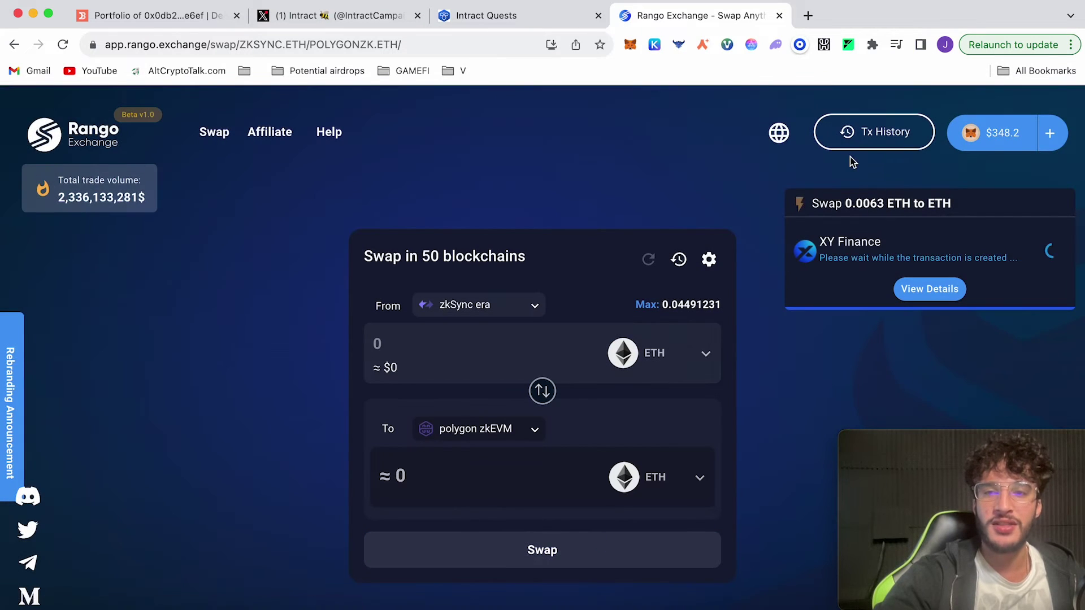
pyautogui.click(994, 421)
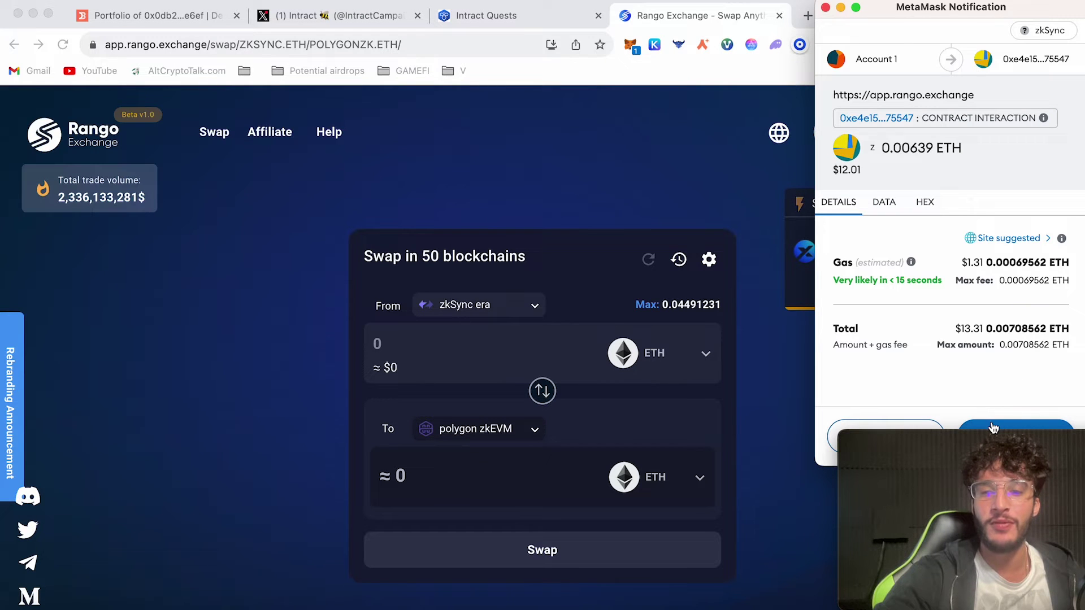
pyautogui.click(993, 428)
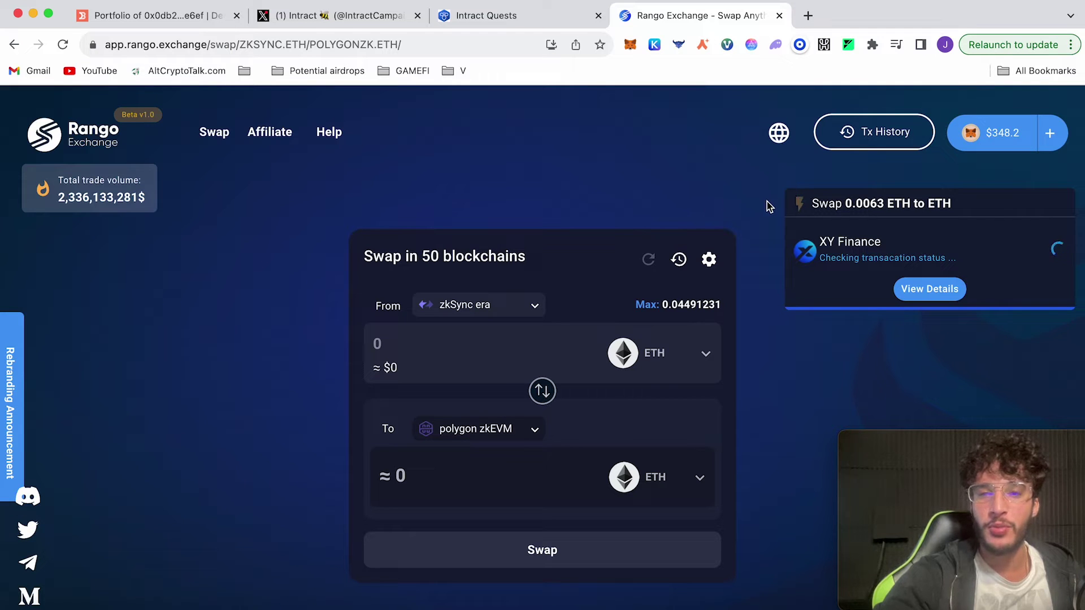
# - Check the MetaMask wallet's token list
pyautogui.click(629, 45)
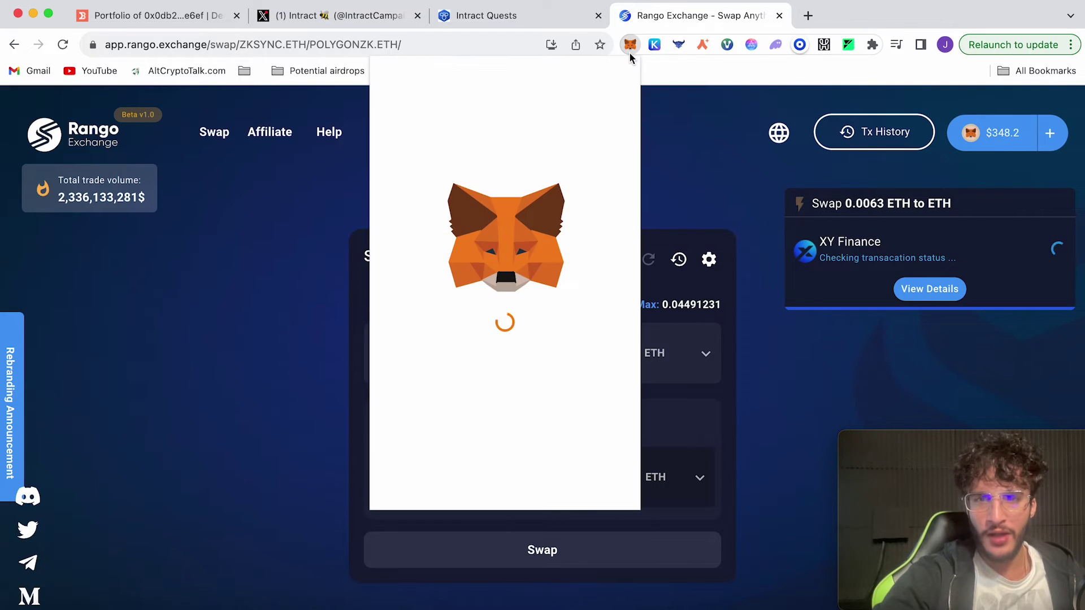
pyautogui.click(435, 301)
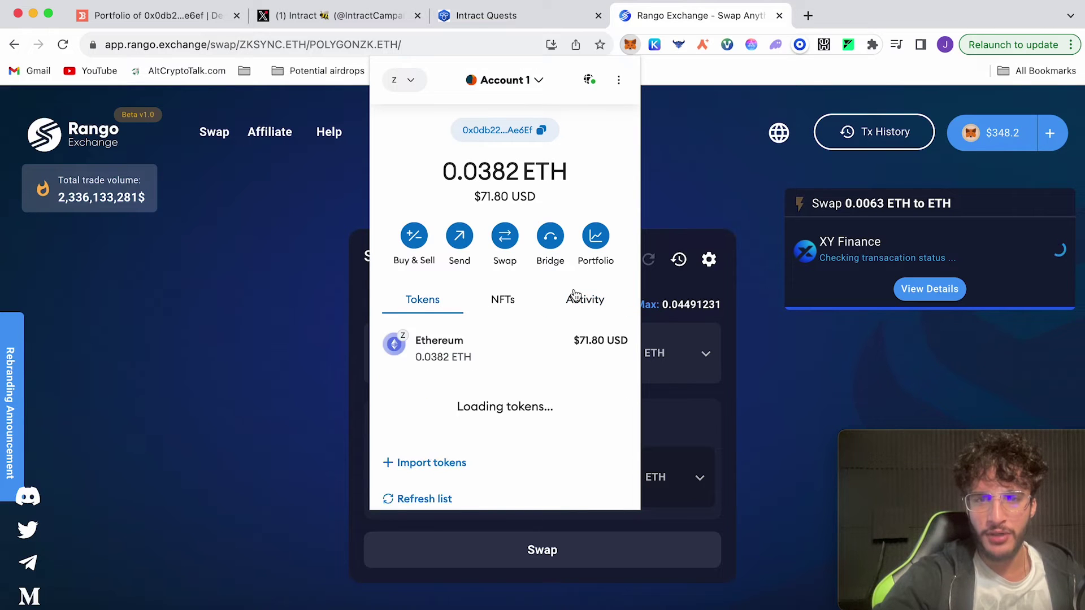
pyautogui.scroll(-3, 565, 303)
pyautogui.scroll(3, 554, 309)
pyautogui.click(706, 146)
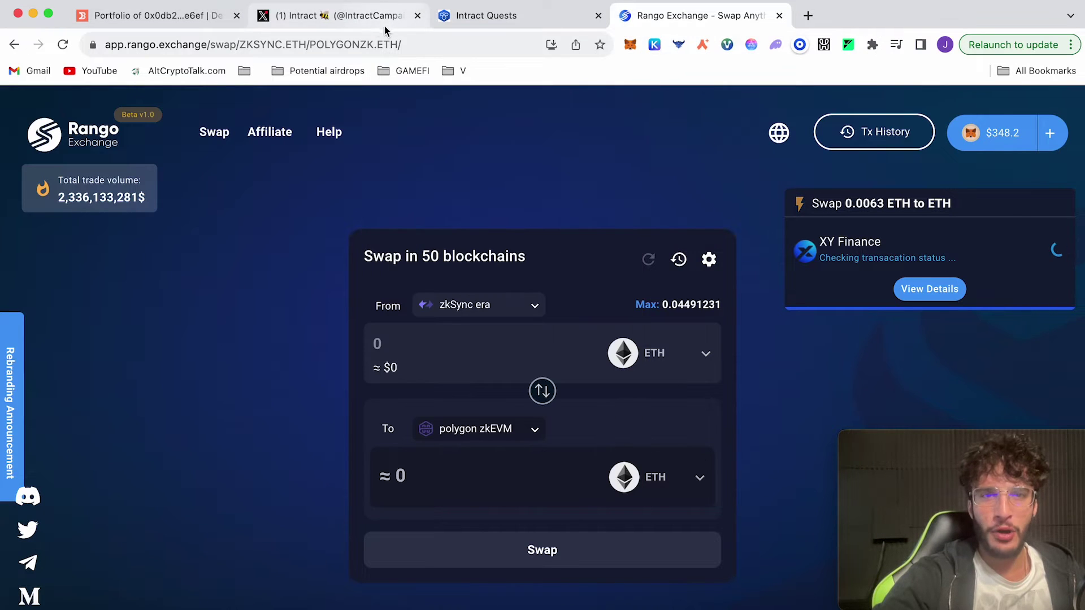
# - Verify the Rango swap task on Intract, proceeding with the connected wallet
pyautogui.click(473, 19)
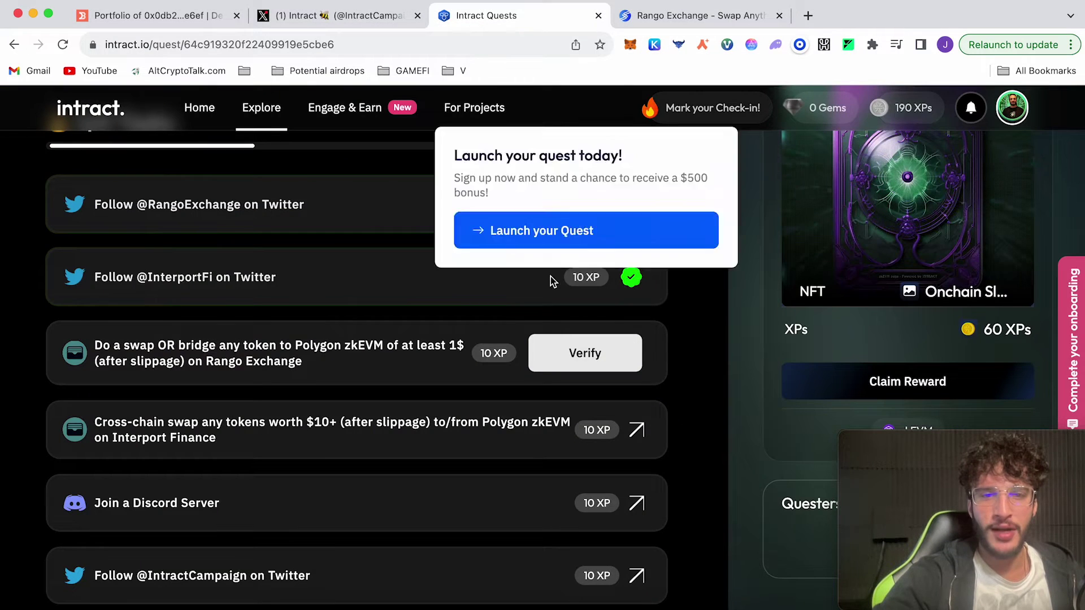
pyautogui.click(584, 351)
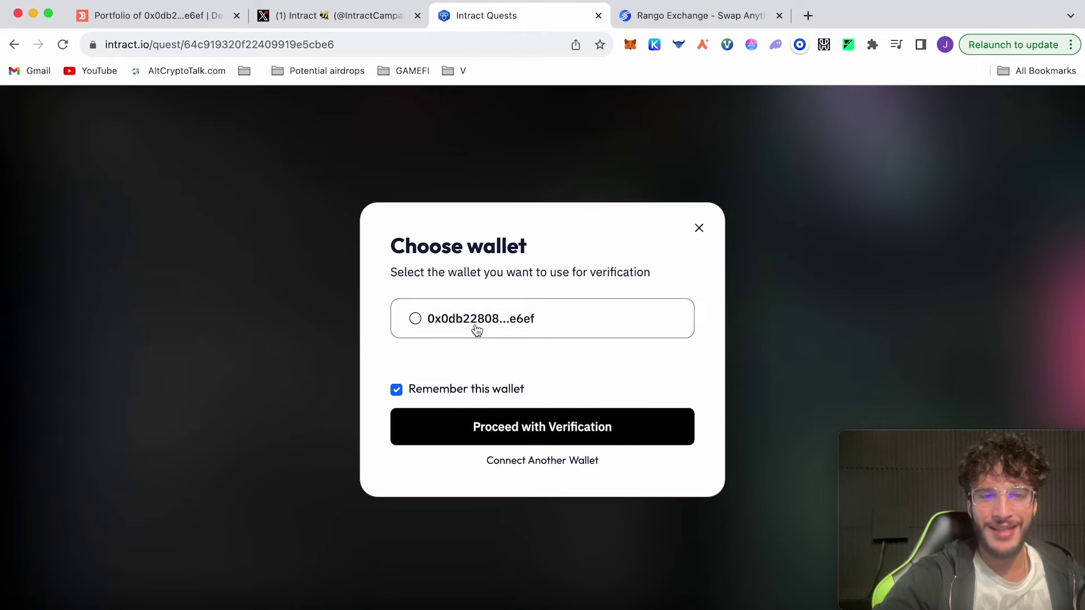
pyautogui.click(472, 327)
pyautogui.click(543, 434)
# - Recheck MetaMask, retry verifying the swap task, then view the running swap on Rango
pyautogui.click(629, 46)
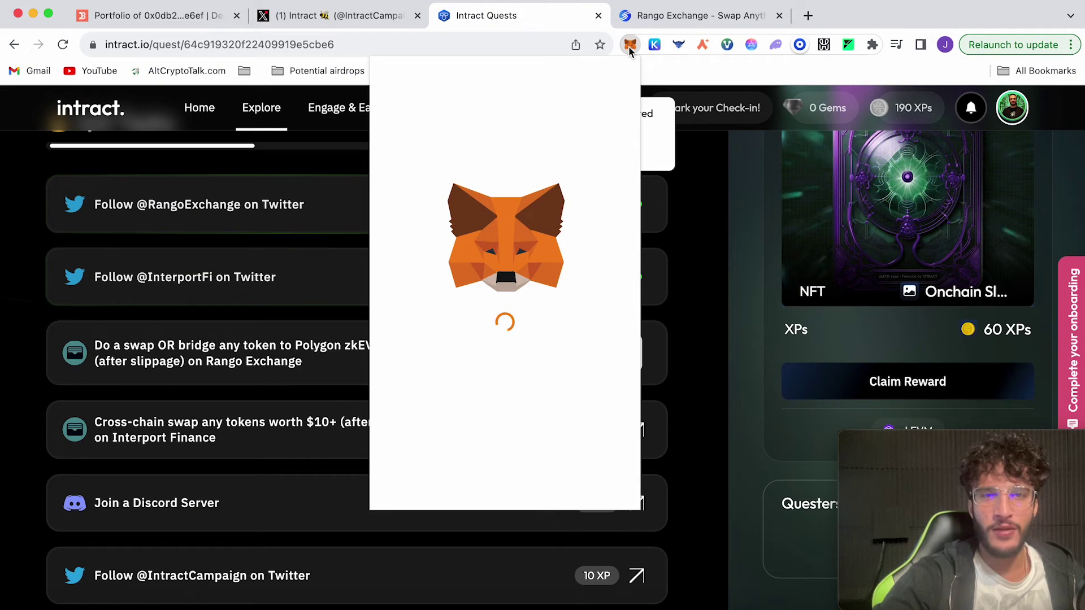
pyautogui.click(685, 372)
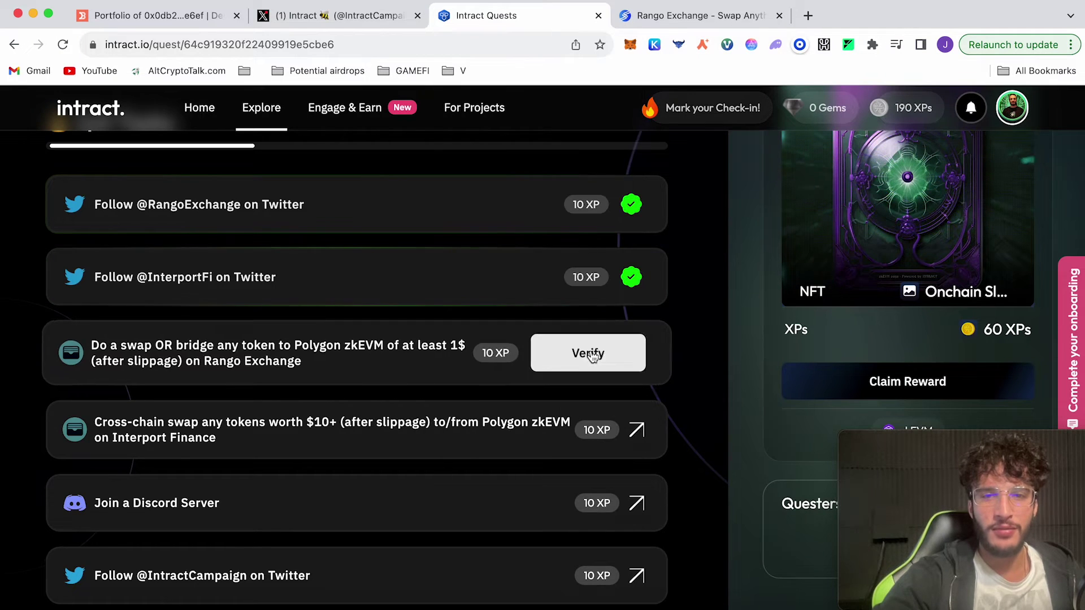
pyautogui.click(591, 351)
pyautogui.click(701, 16)
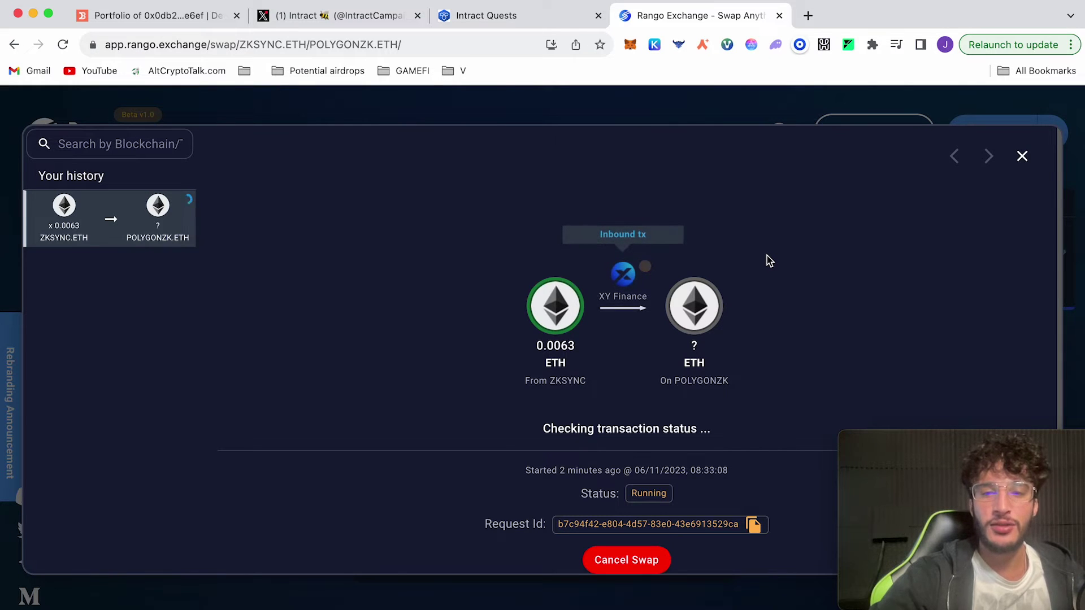
# - Confirm the Rango swap is still running and check MetaMask token balances, then return to Intract
pyautogui.click(474, 16)
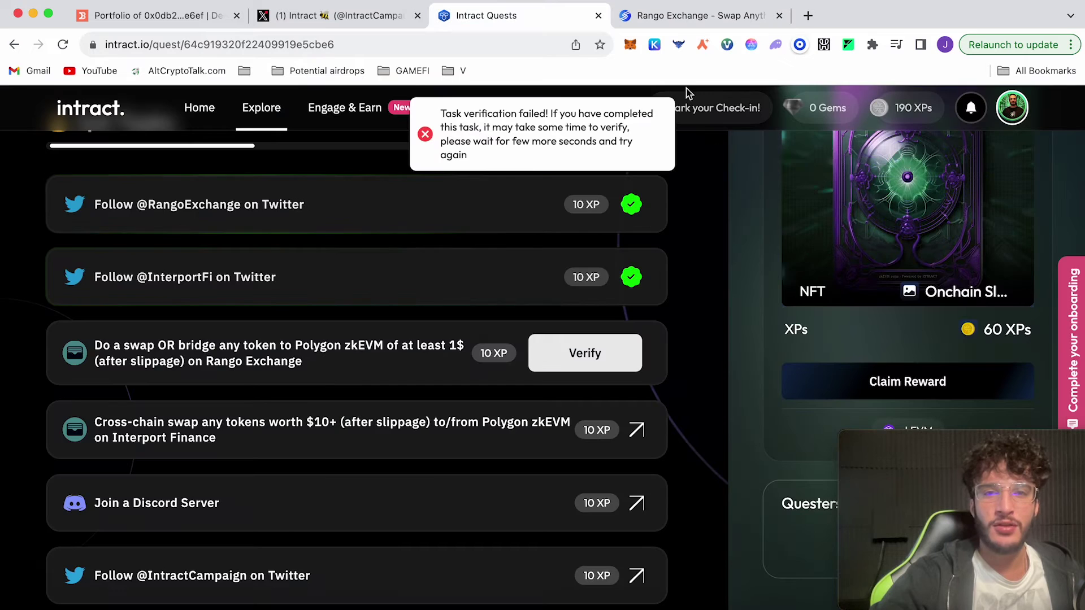
pyautogui.click(728, 20)
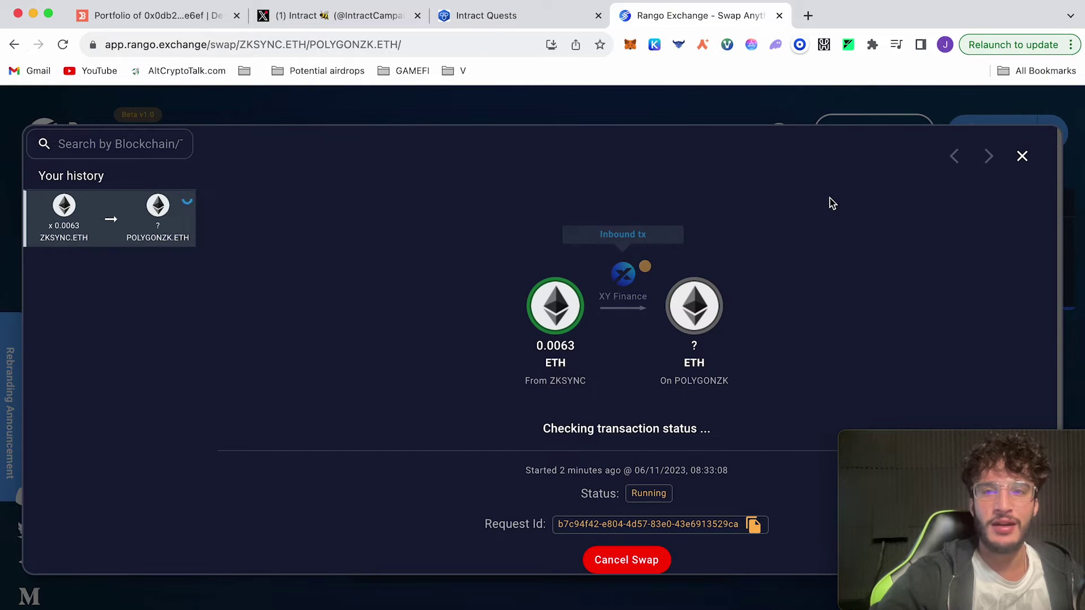
pyautogui.click(628, 46)
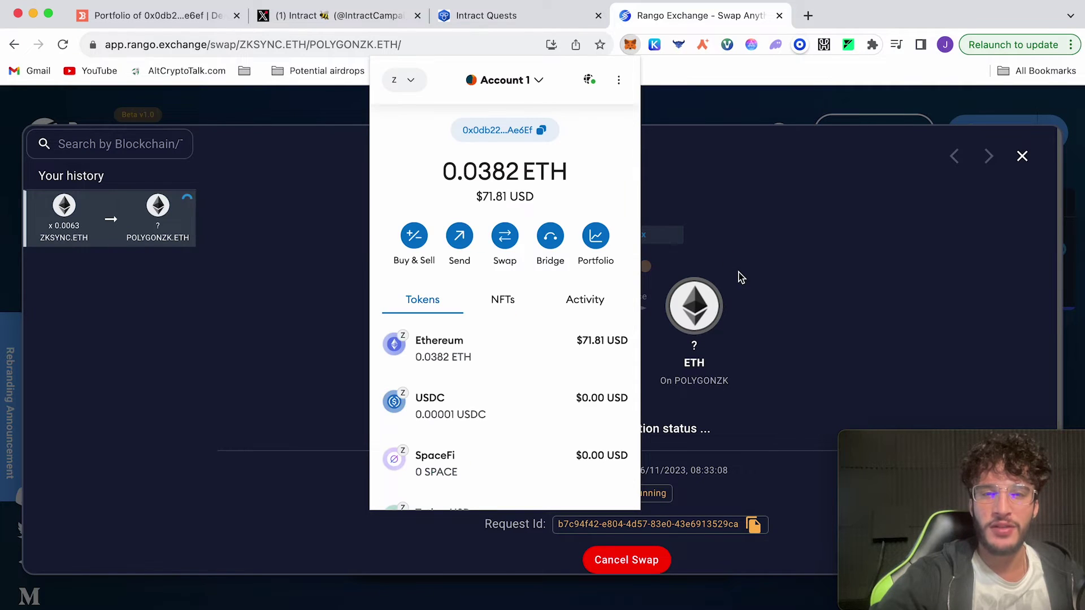
pyautogui.click(779, 270)
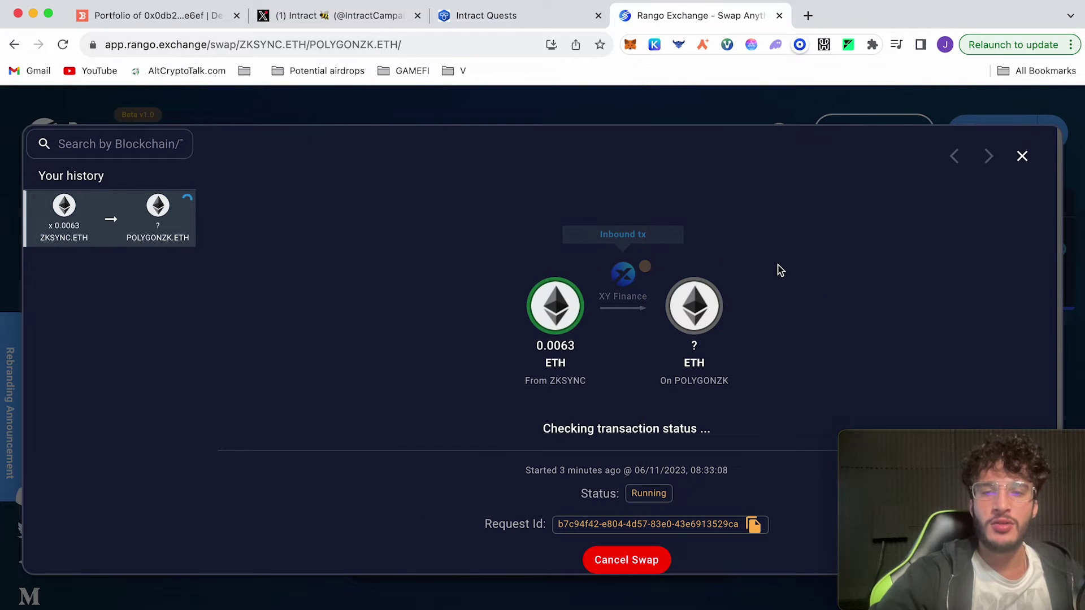
pyautogui.press('super+alt+Left')
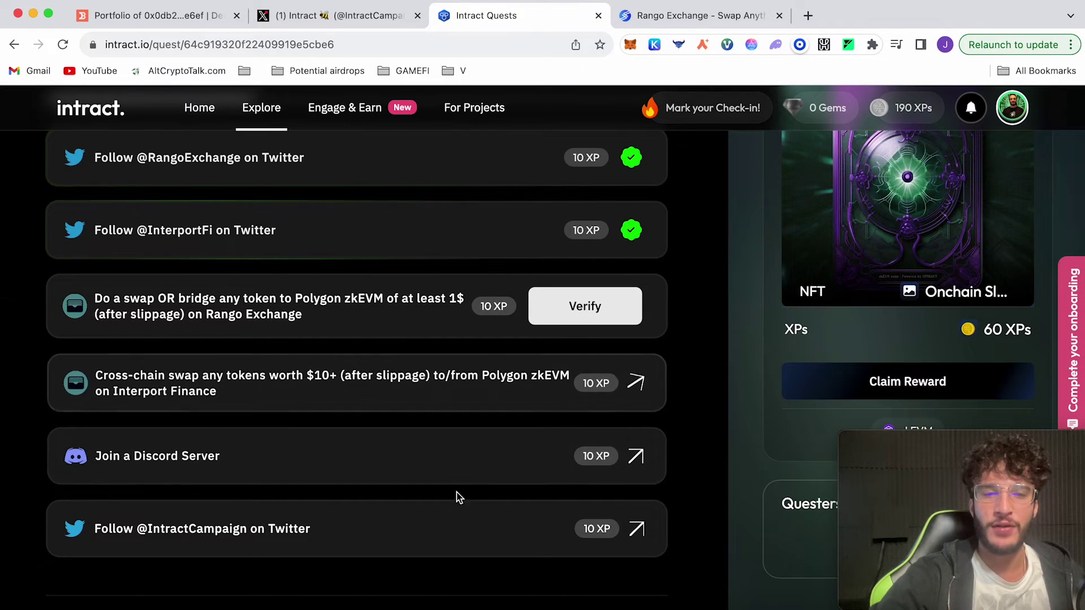
# - Accept the Intract Community Discord invite and start member verification in its verify channel
pyautogui.click(634, 460)
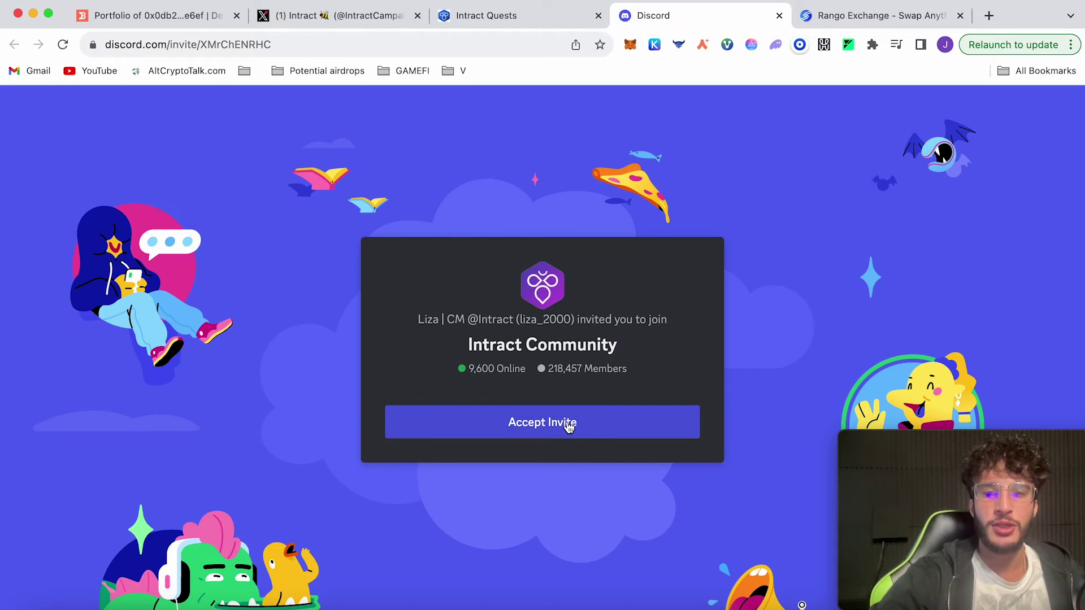
pyautogui.click(568, 425)
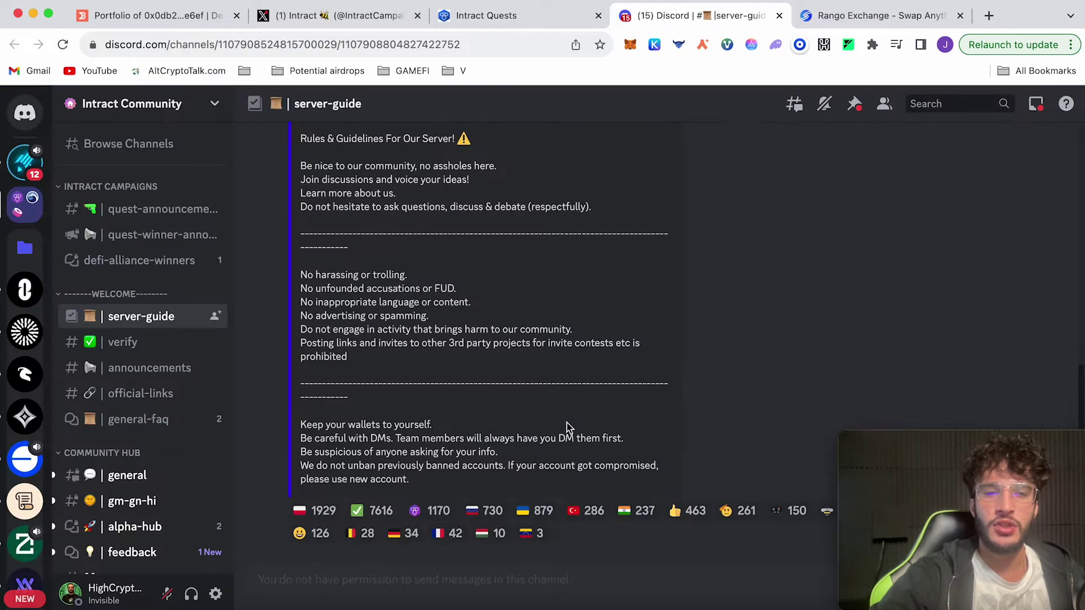
pyautogui.click(122, 342)
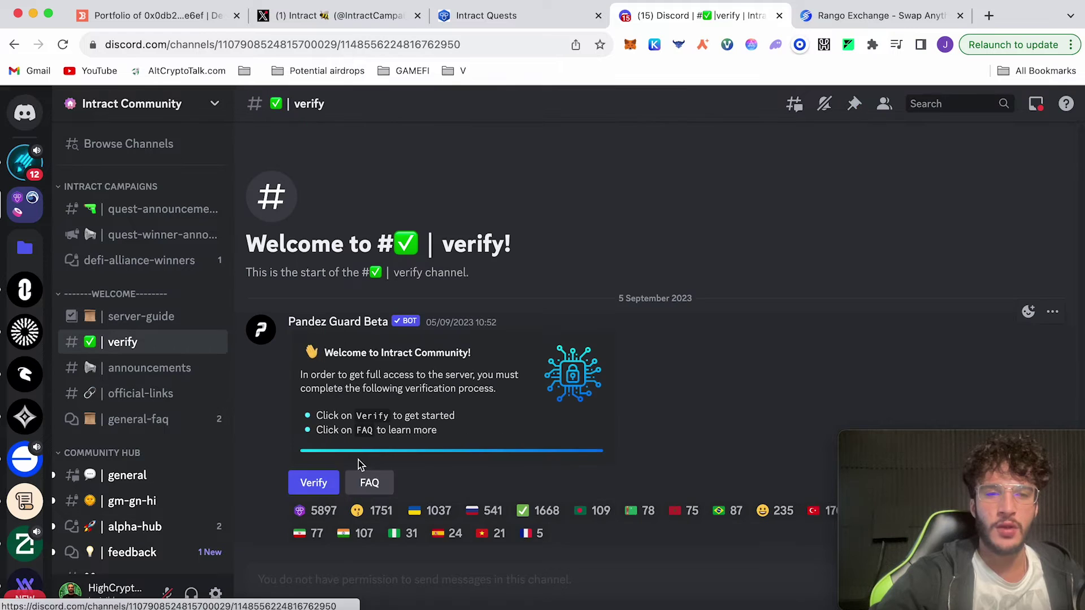
pyautogui.click(327, 483)
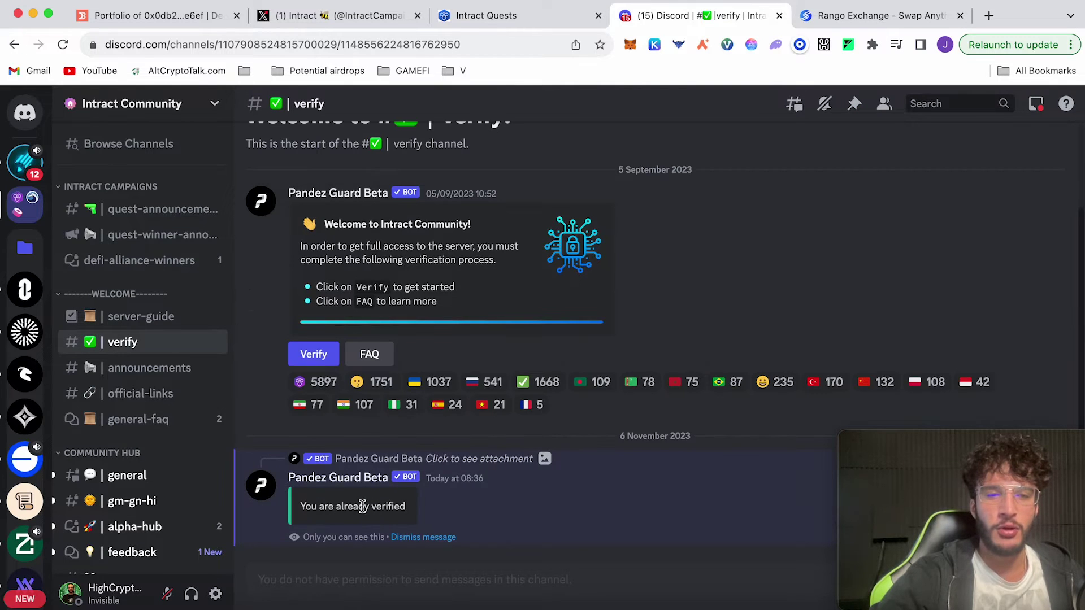
# - Verify the Join a Discord Server task on Intract, reauthorizing the Discord account
pyautogui.click(779, 15)
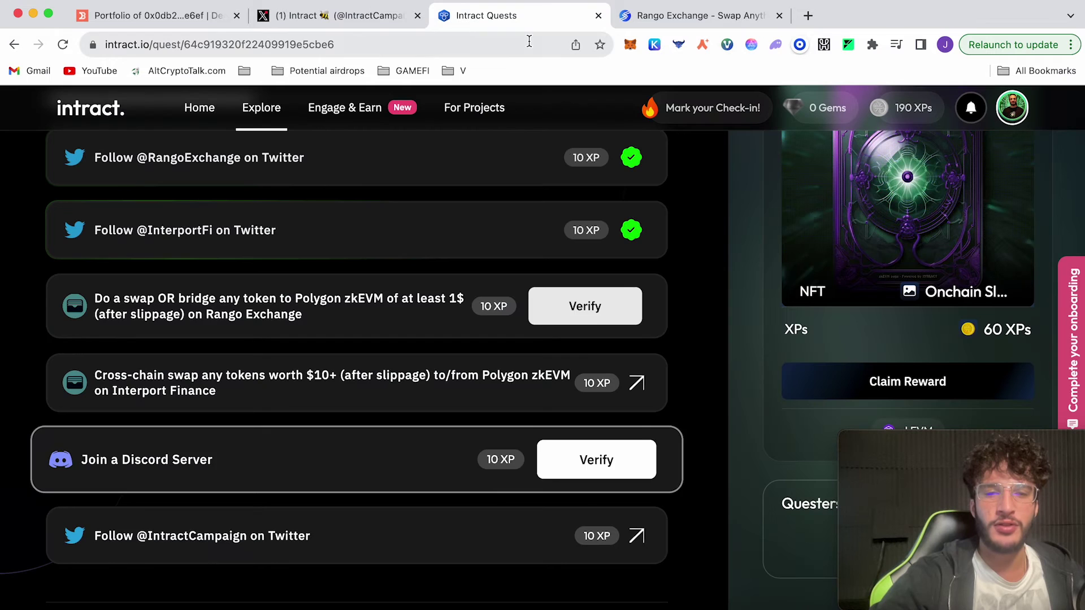
pyautogui.click(588, 460)
pyautogui.click(562, 395)
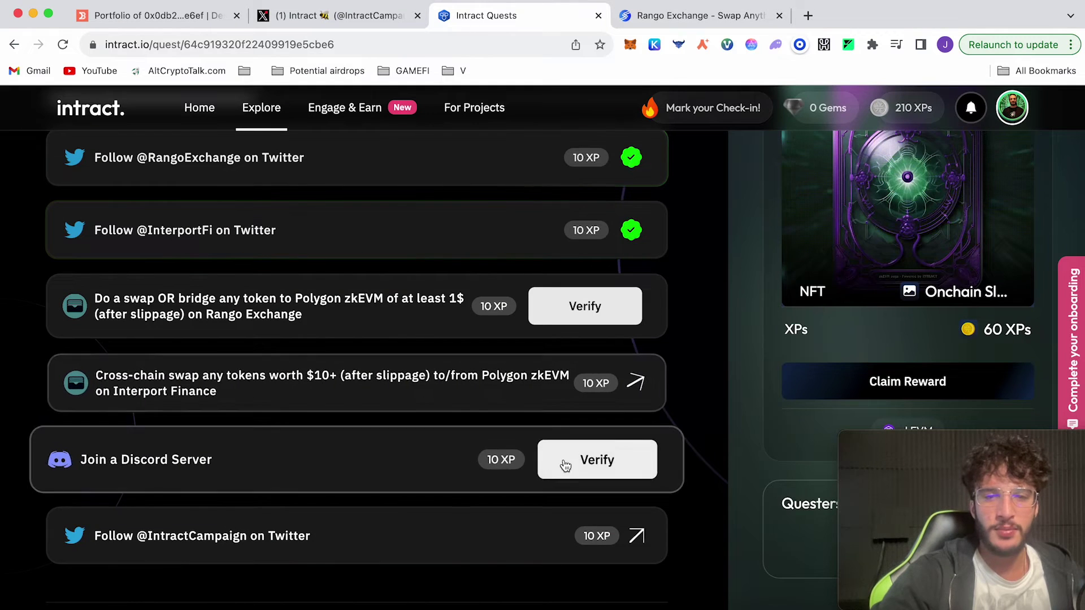
pyautogui.click(565, 462)
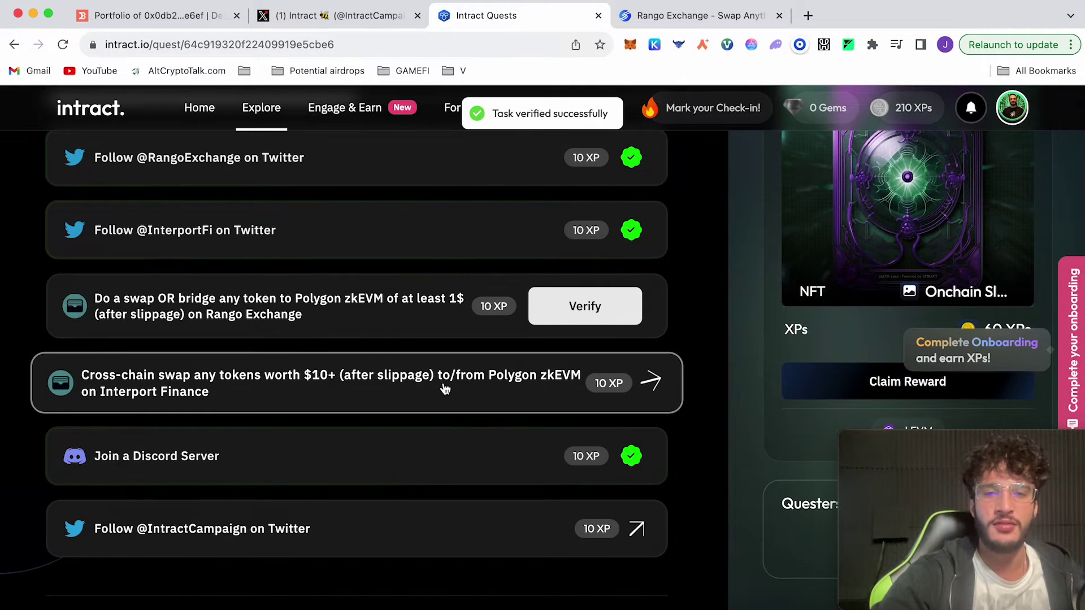
pyautogui.click(608, 530)
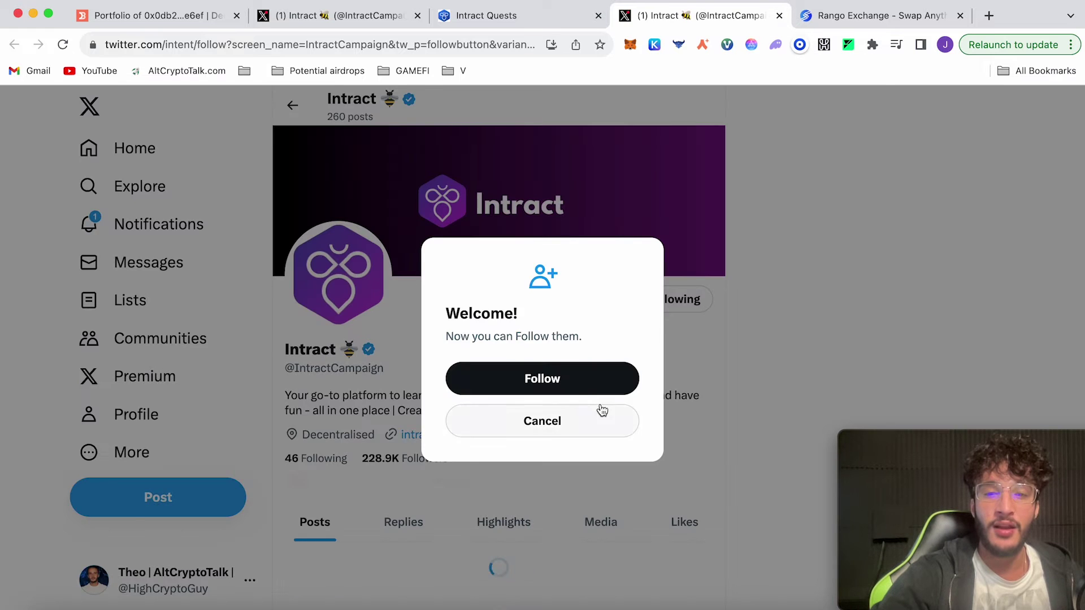
pyautogui.click(594, 378)
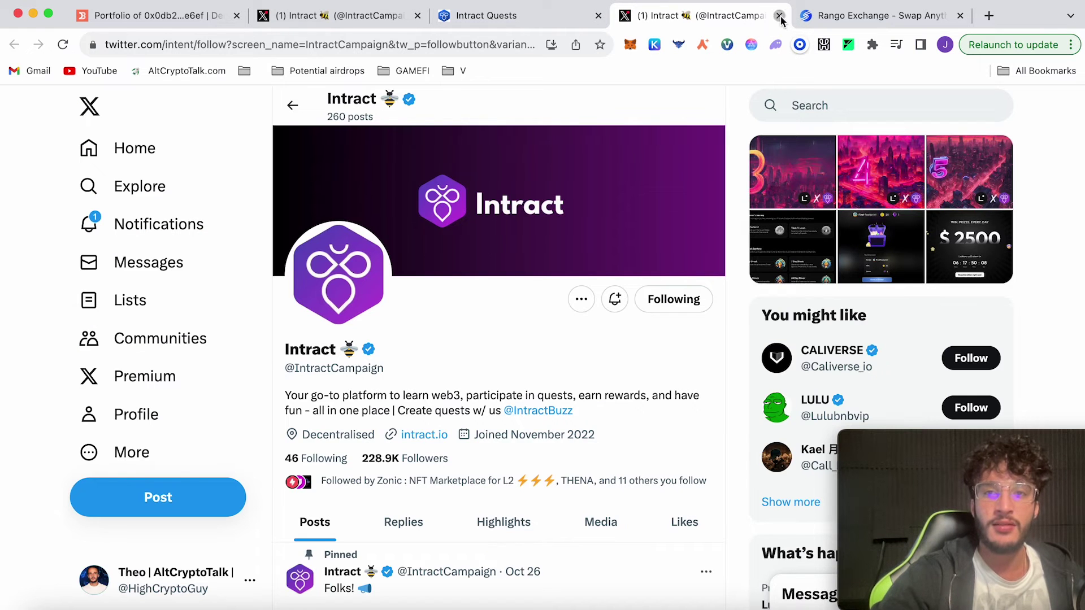
pyautogui.click(779, 16)
pyautogui.click(613, 534)
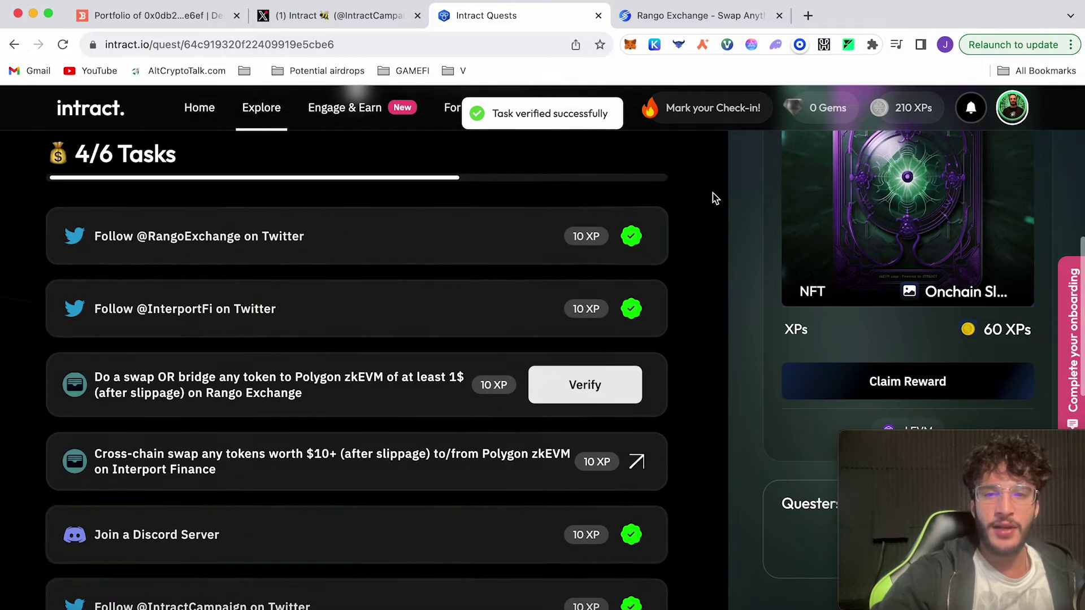
pyautogui.click(720, 22)
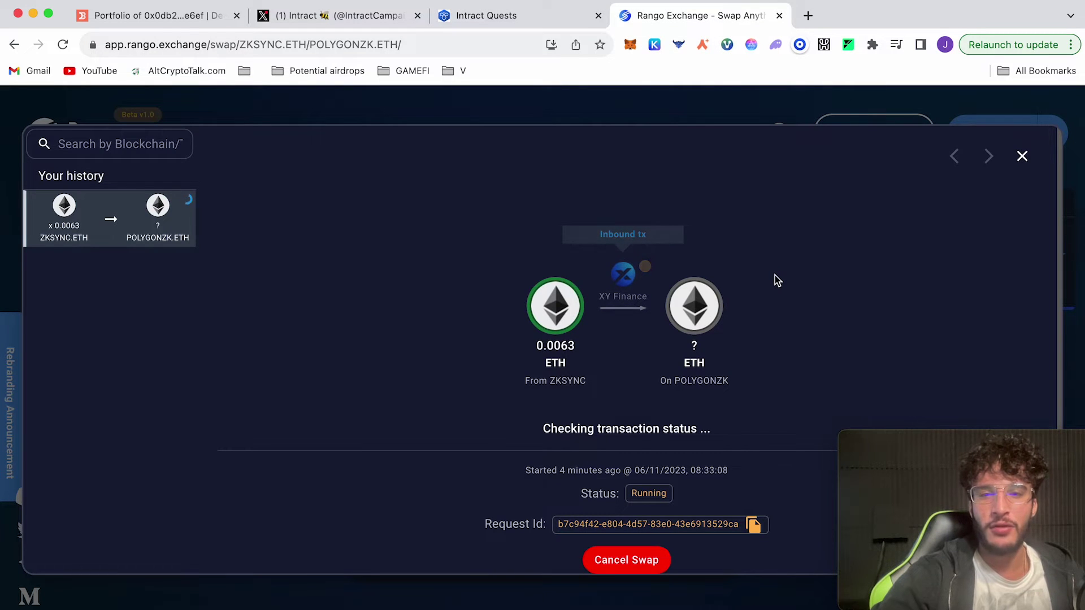
pyautogui.click(630, 45)
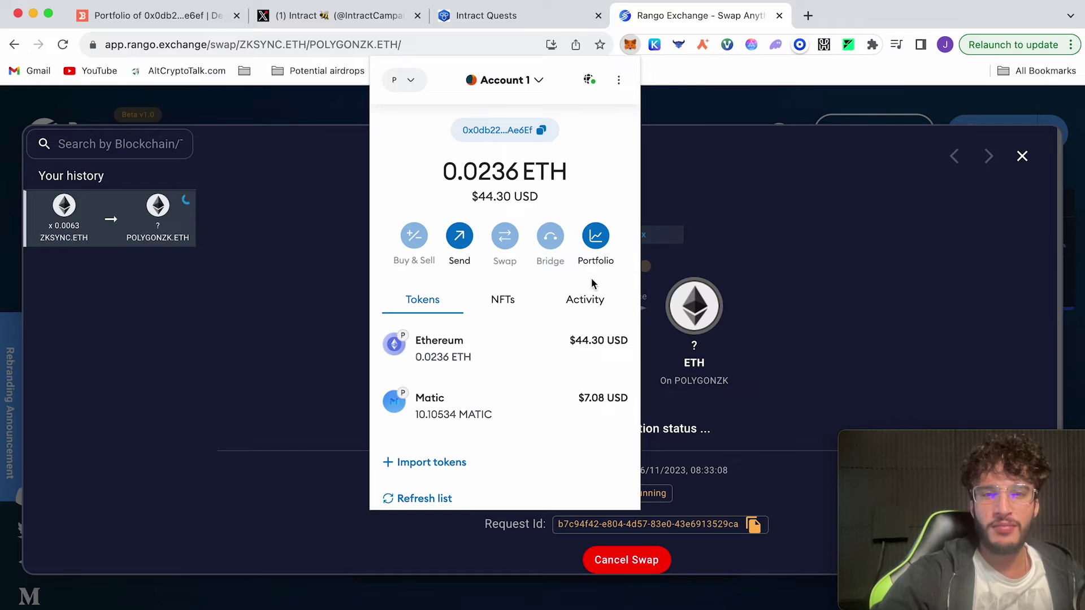
pyautogui.click(712, 223)
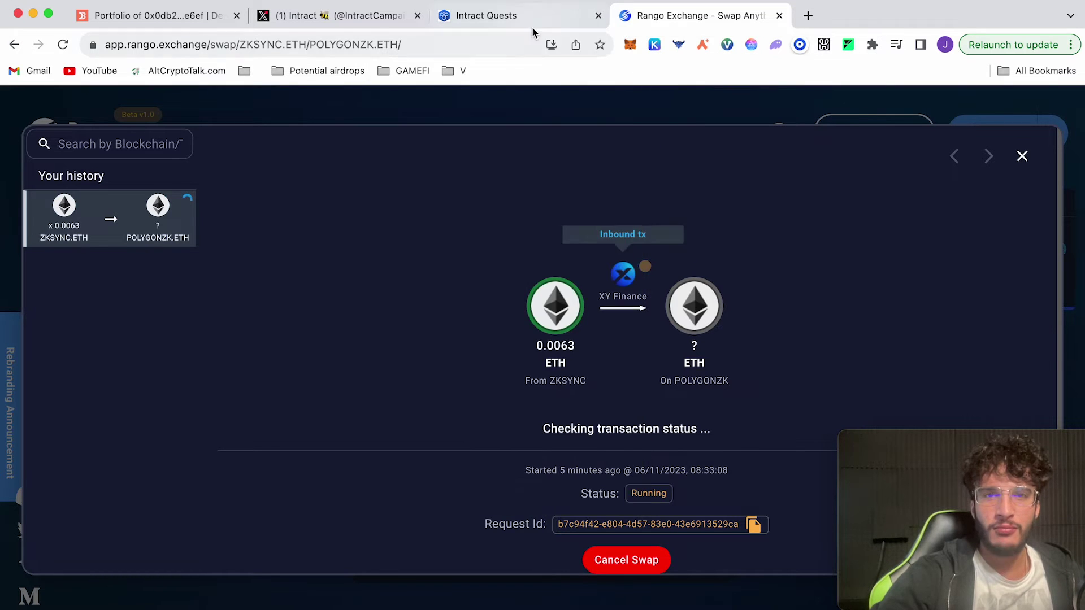
pyautogui.click(534, 18)
pyautogui.click(568, 389)
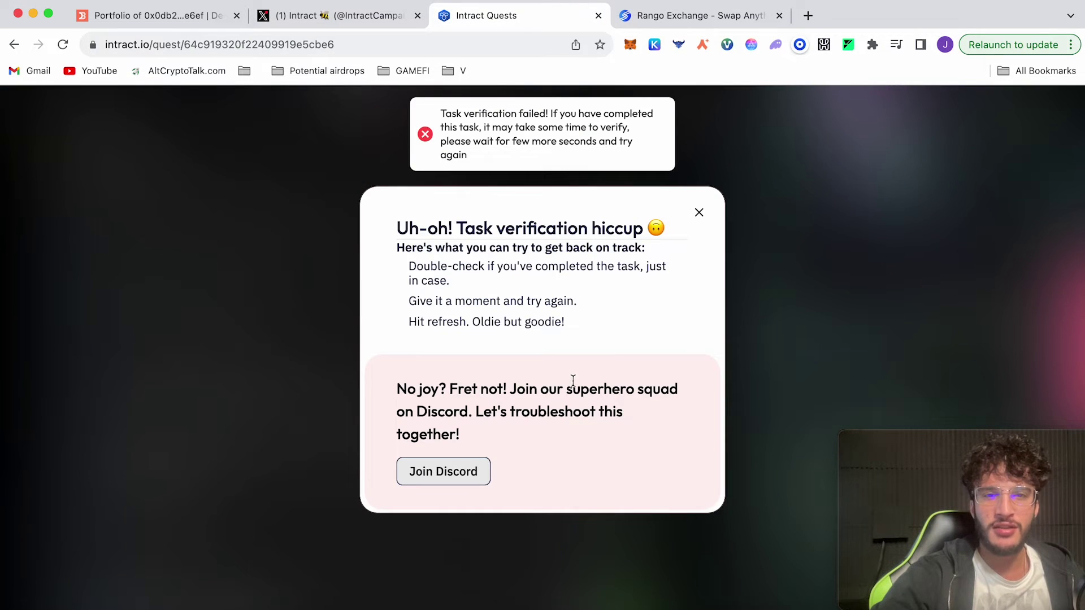
pyautogui.click(734, 374)
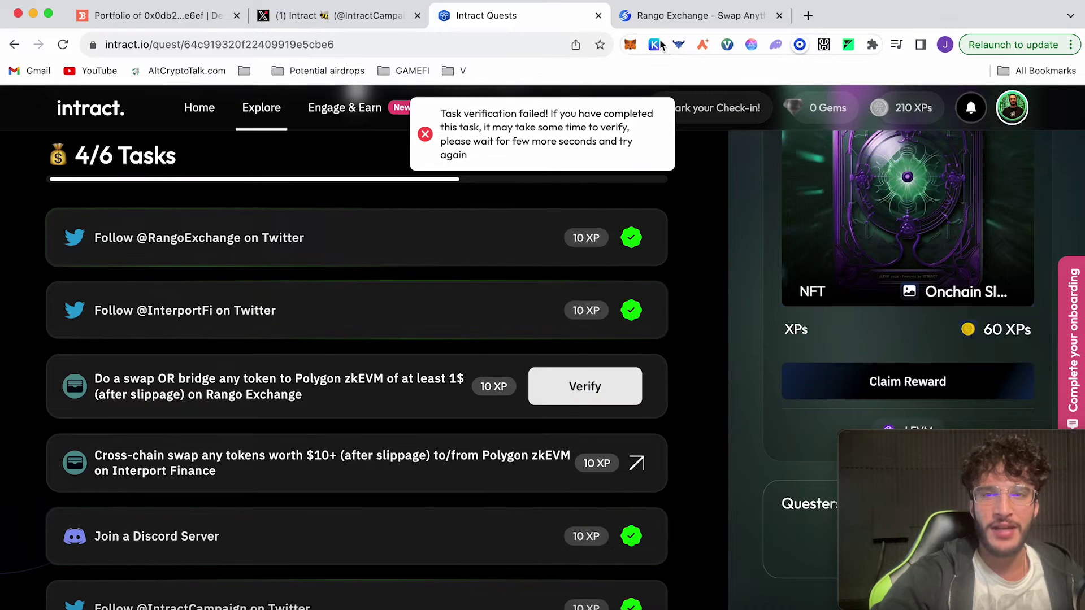
pyautogui.click(695, 15)
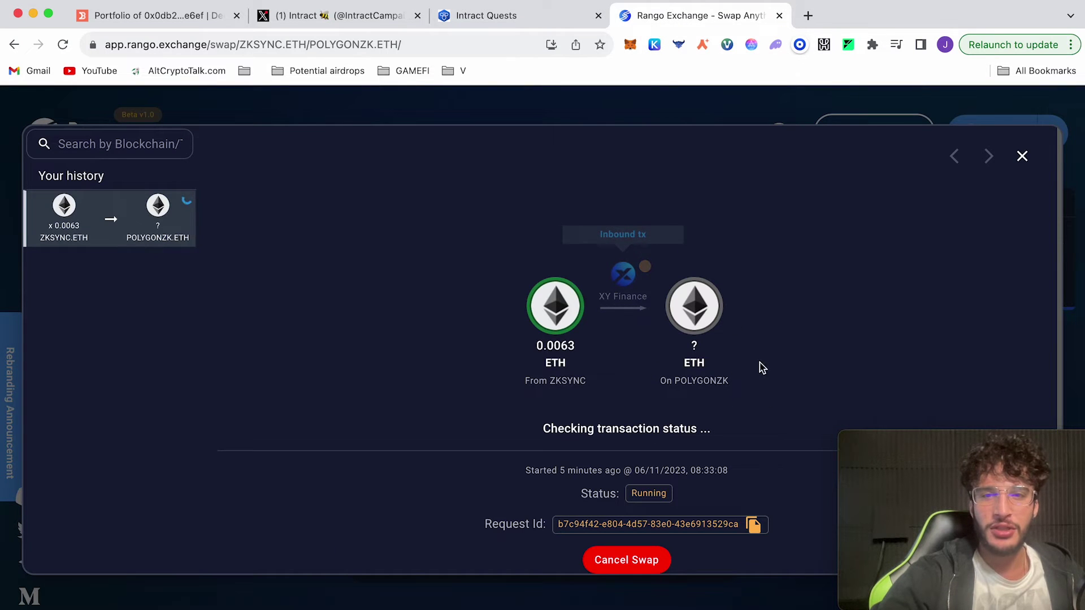
# - Swap 0.00369 ETH from Optimism to Polygon zkEVM, approving the network switch and transaction in MetaMask
pyautogui.click(1022, 159)
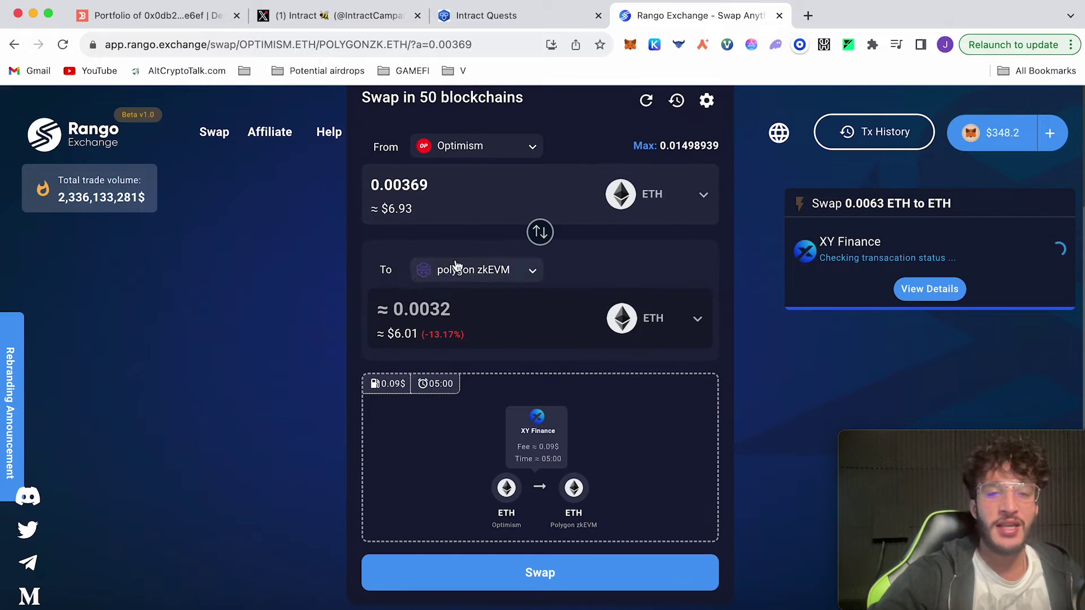
pyautogui.click(598, 580)
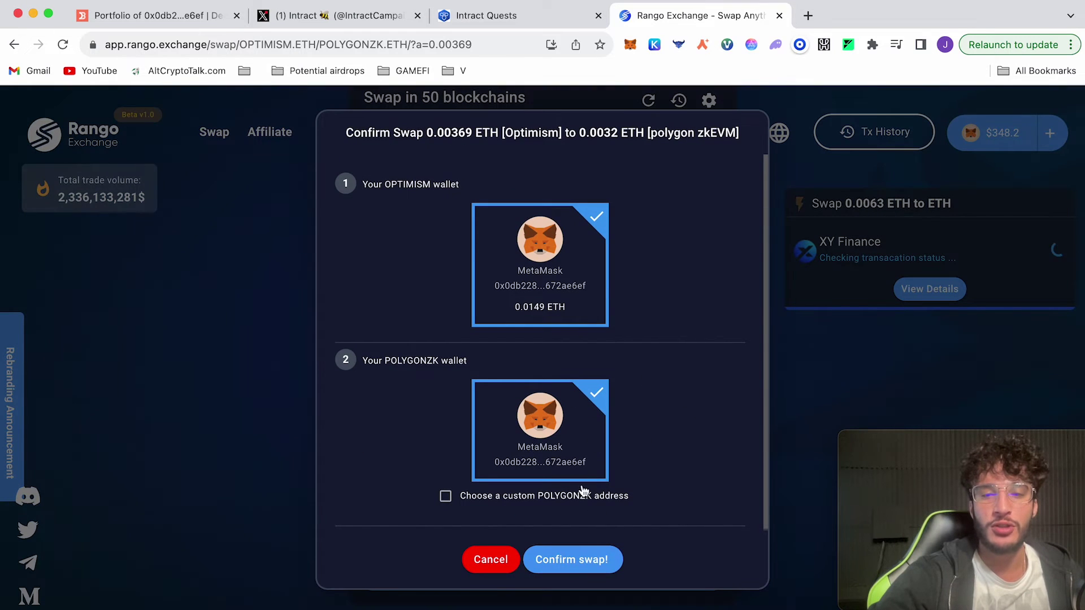
pyautogui.click(603, 564)
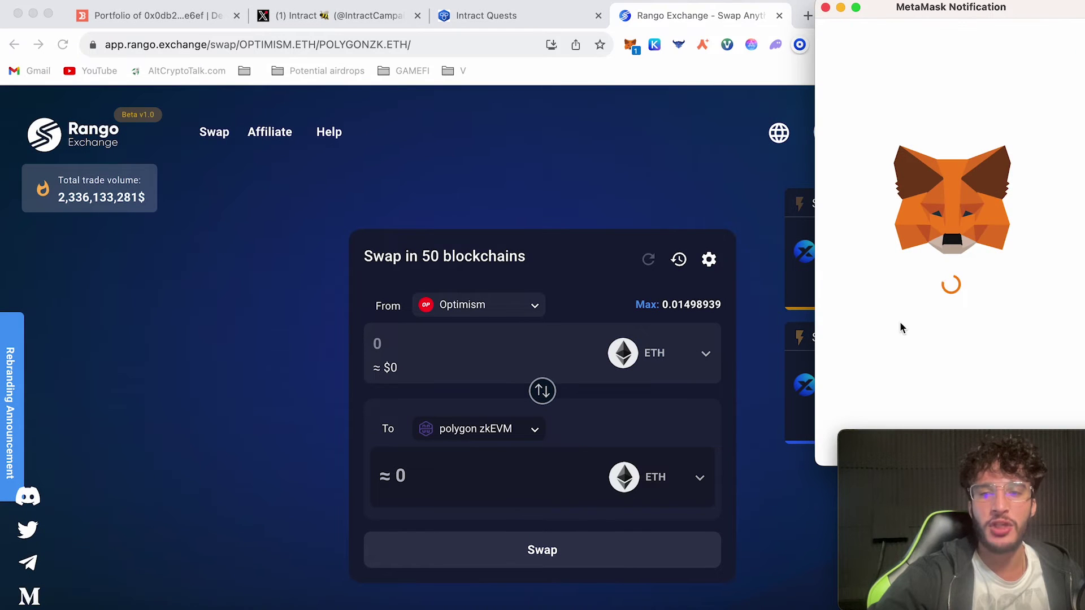
pyautogui.click(997, 425)
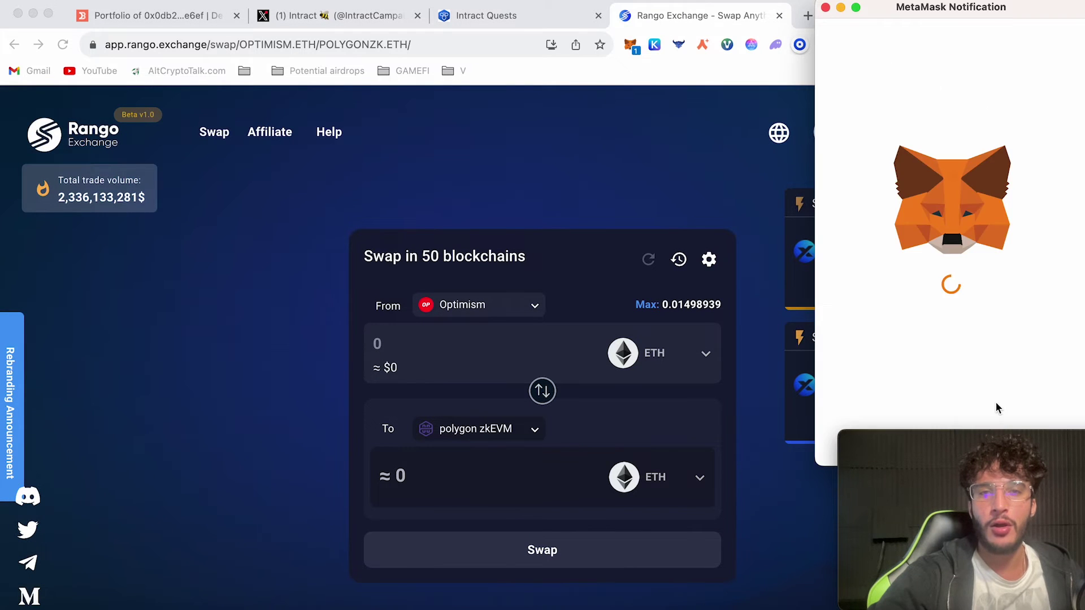
pyautogui.click(1026, 430)
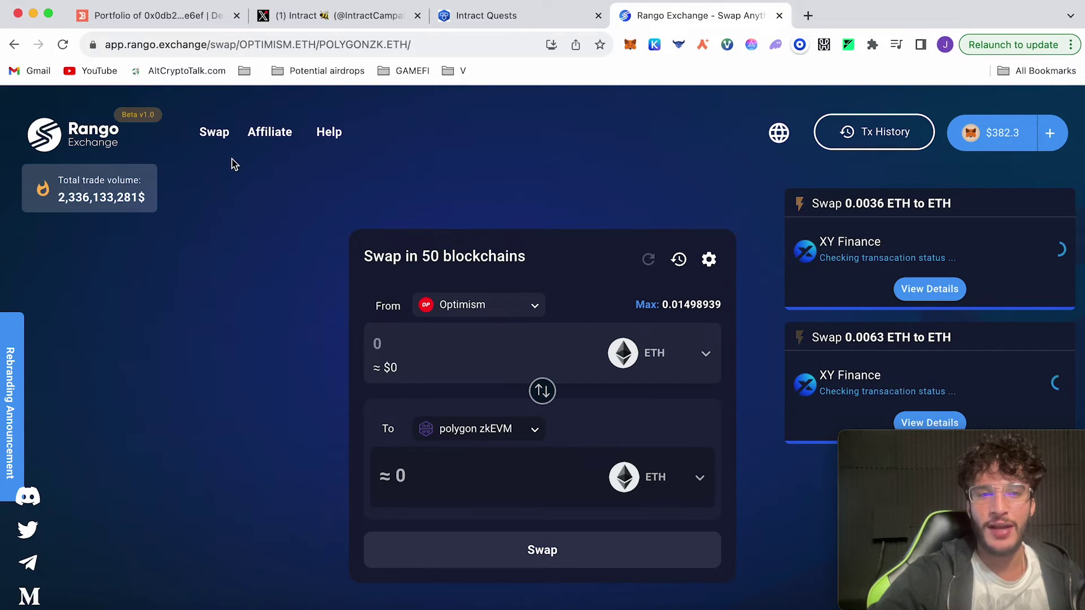
pyautogui.click(630, 46)
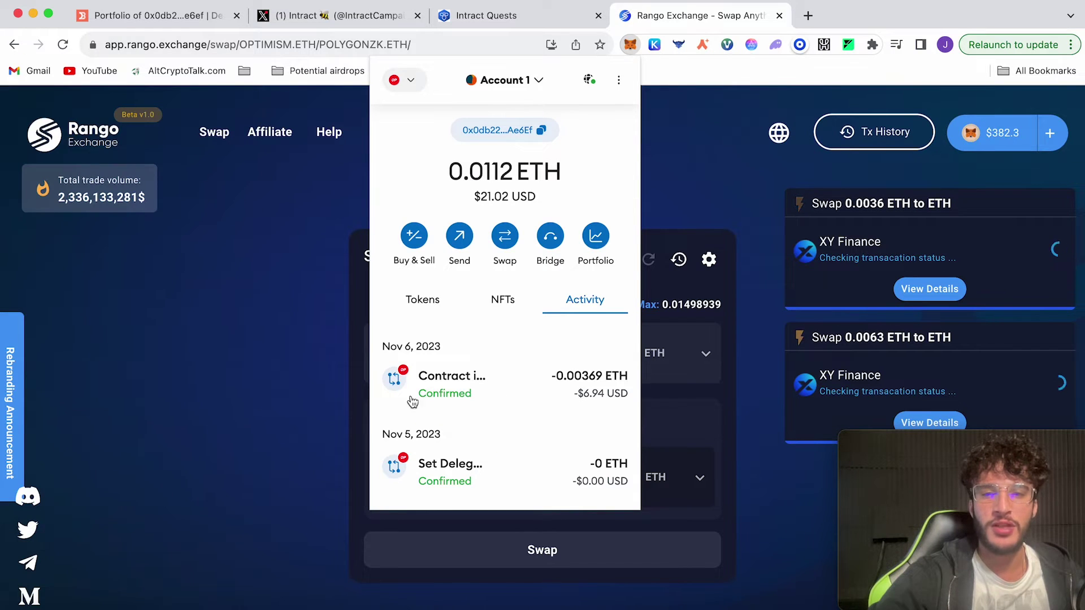
pyautogui.click(349, 382)
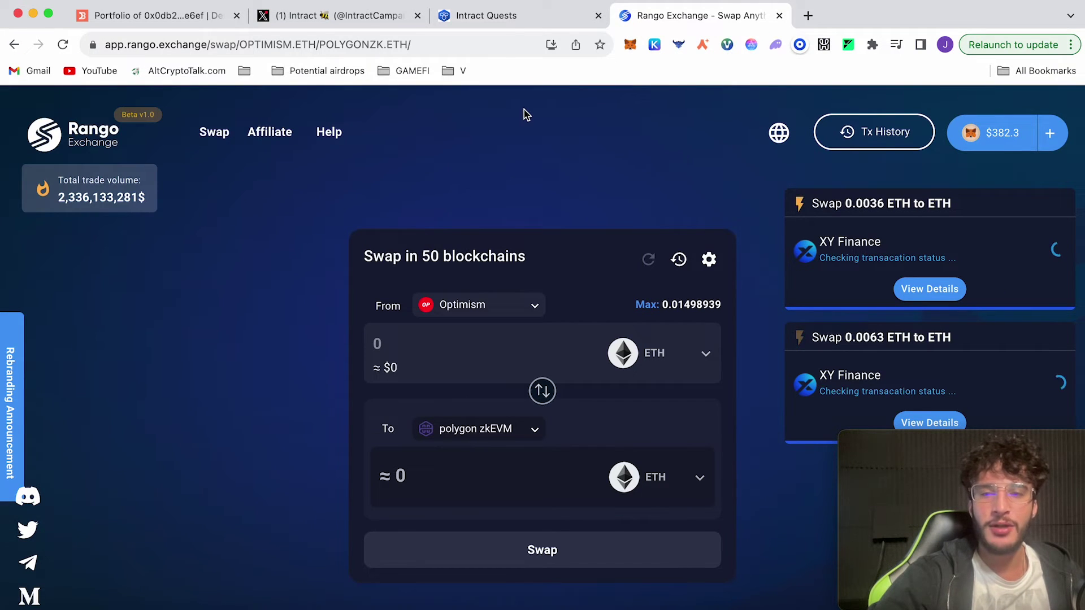
# - View the newest pending swap's details and try verifying the Rango swap task on Intract
pyautogui.click(899, 285)
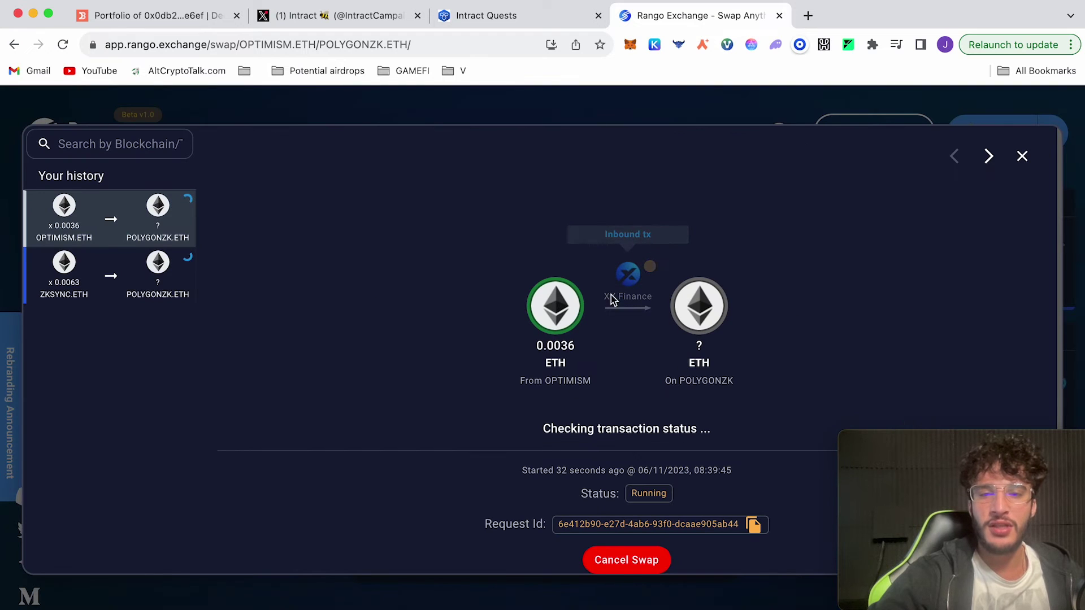
pyautogui.click(486, 15)
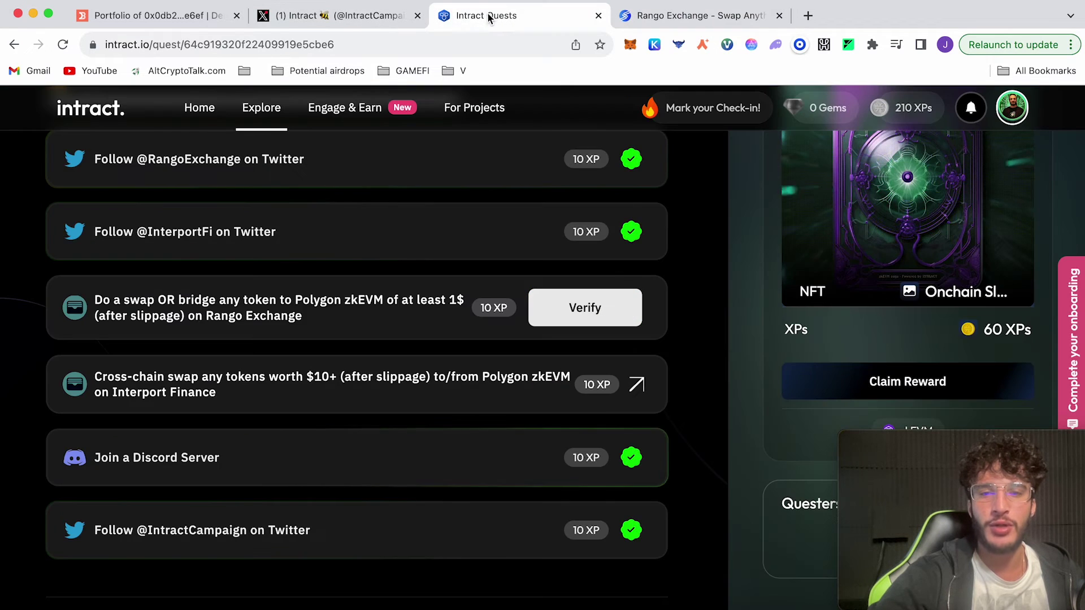
pyautogui.click(608, 310)
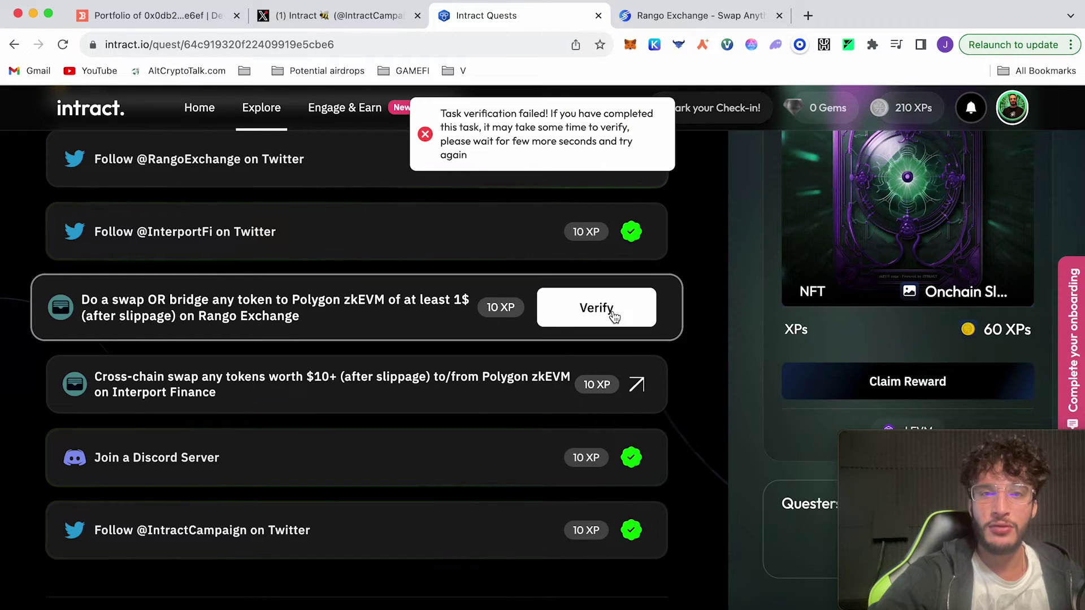
pyautogui.click(706, 16)
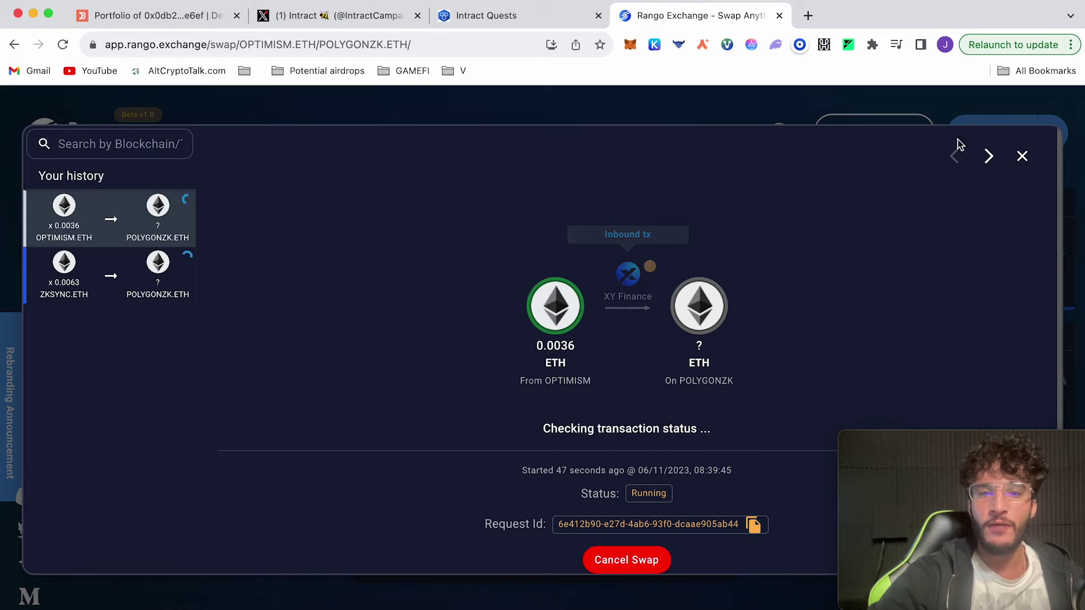
# - Reload Rango to refresh the zkSync to Polygon zkEVM swap status, then return to Intract
pyautogui.click(144, 294)
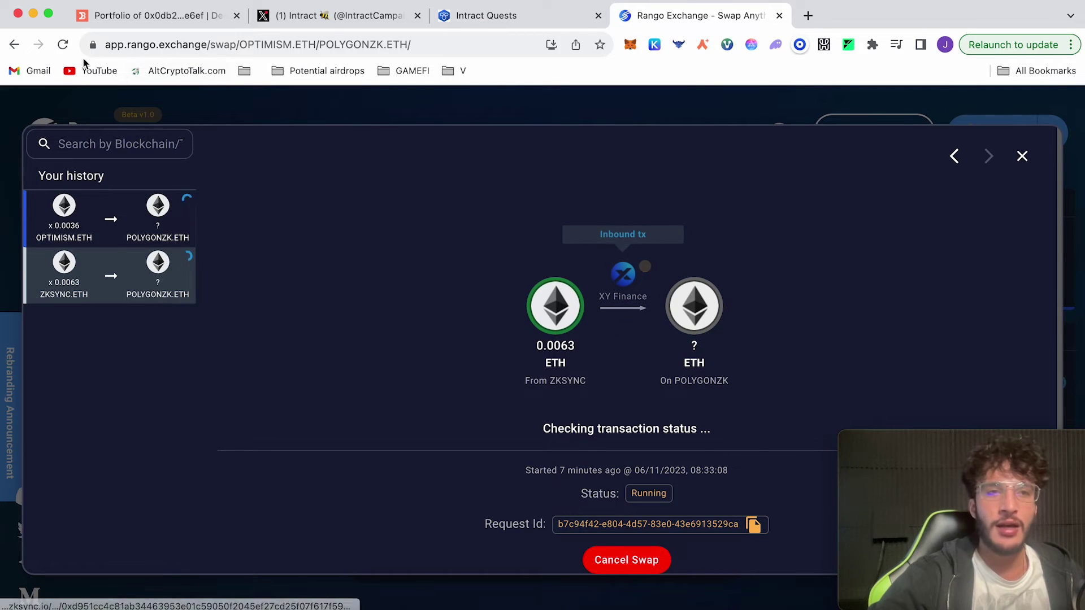
pyautogui.click(62, 44)
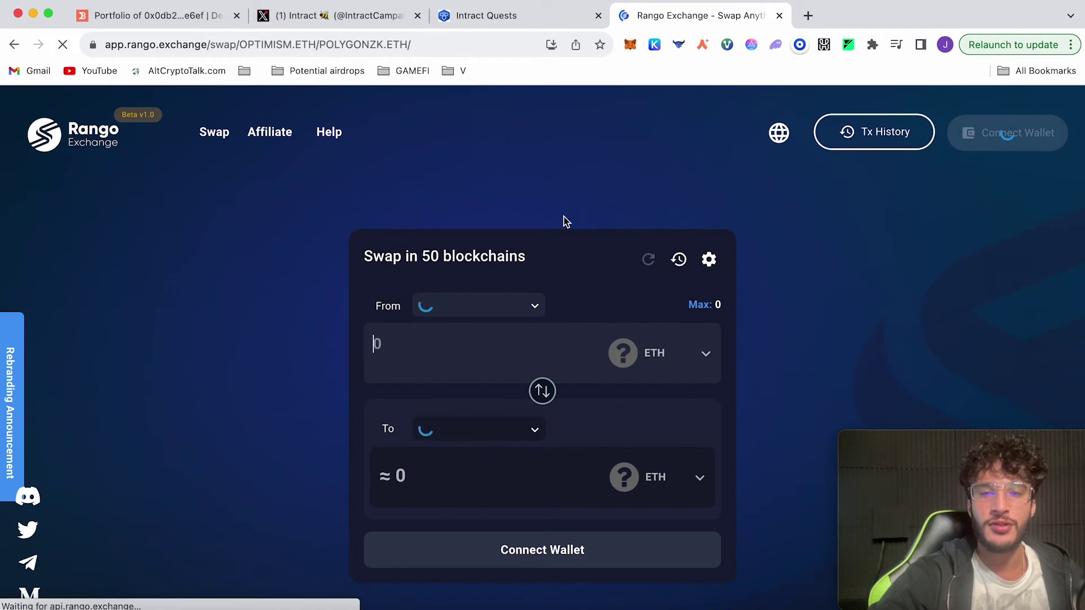
pyautogui.click(806, 349)
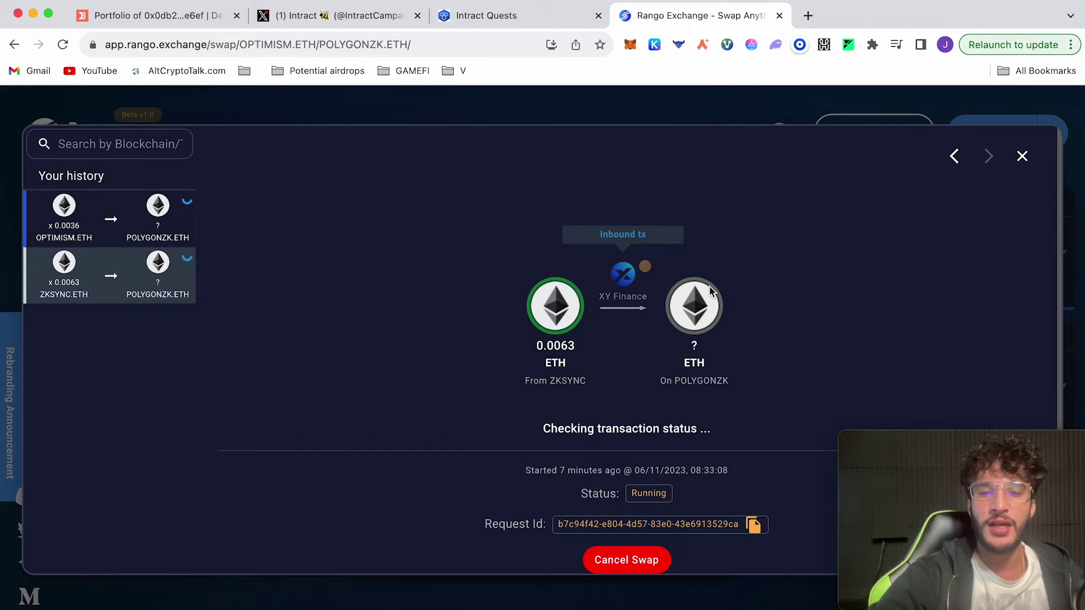
pyautogui.click(489, 25)
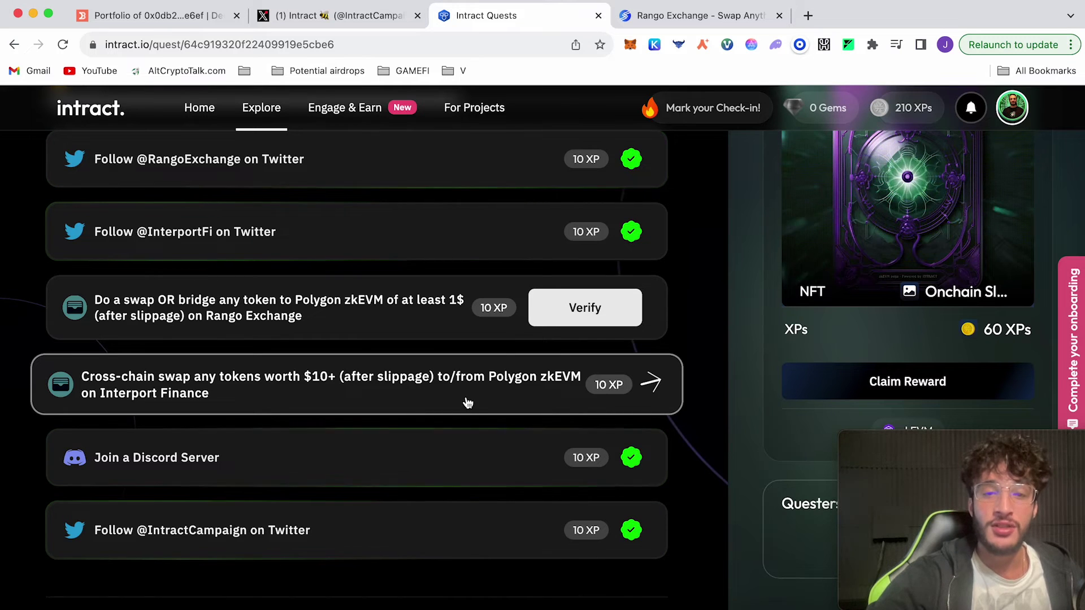
# - Open the Interport Finance swap site, confirm Rango shows Success, and verify the Rango swap task
pyautogui.click(518, 394)
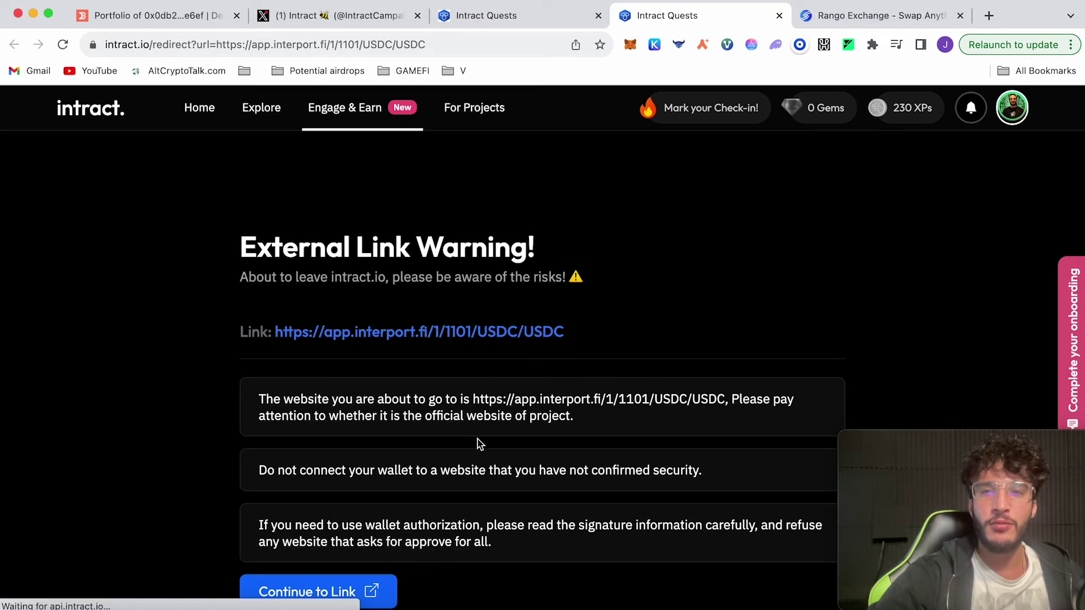
pyautogui.click(348, 592)
pyautogui.hotkey('ctrl', 'Tab')
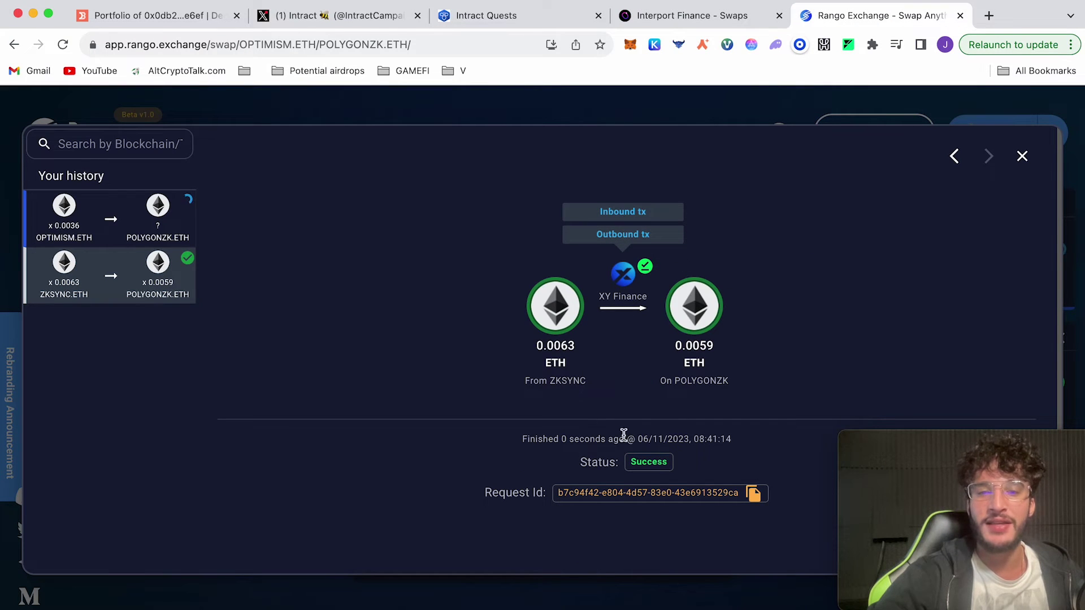
pyautogui.click(511, 21)
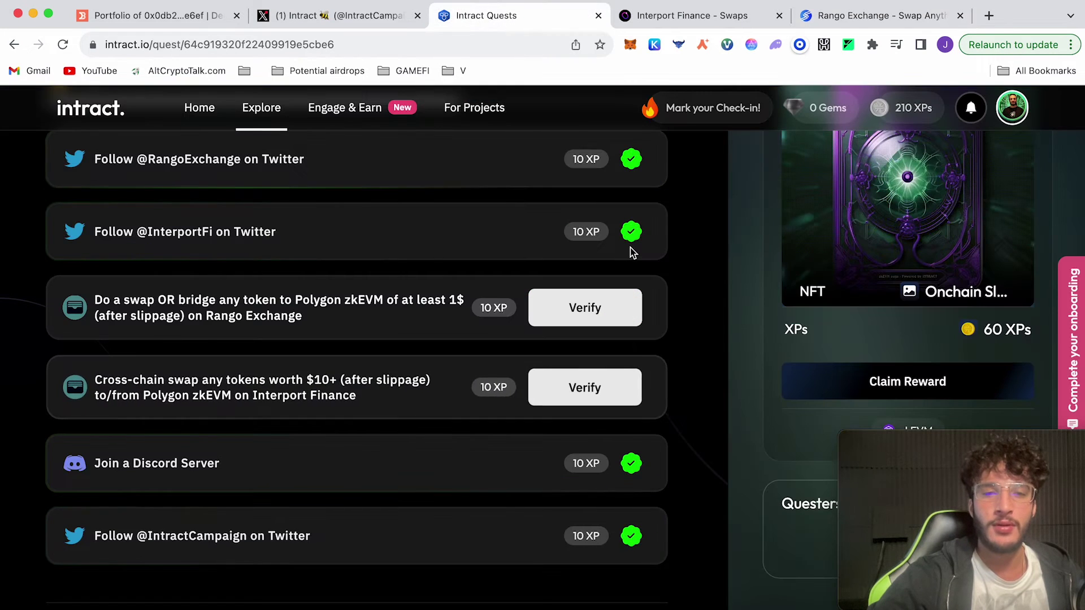
pyautogui.click(614, 311)
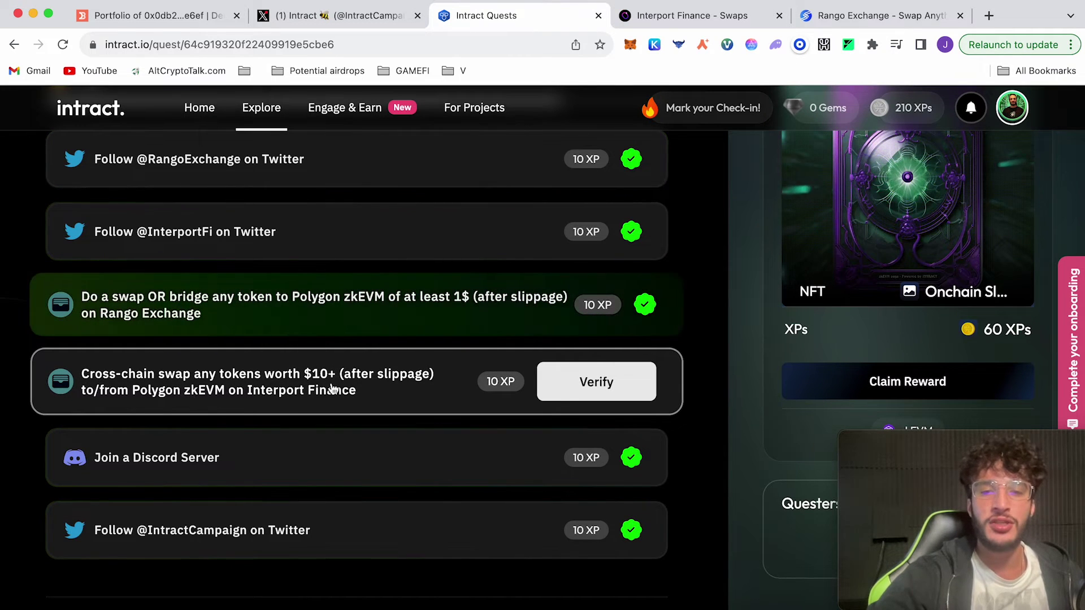
# - On Interport Finance, set the source chain to zkSync
pyautogui.click(650, 15)
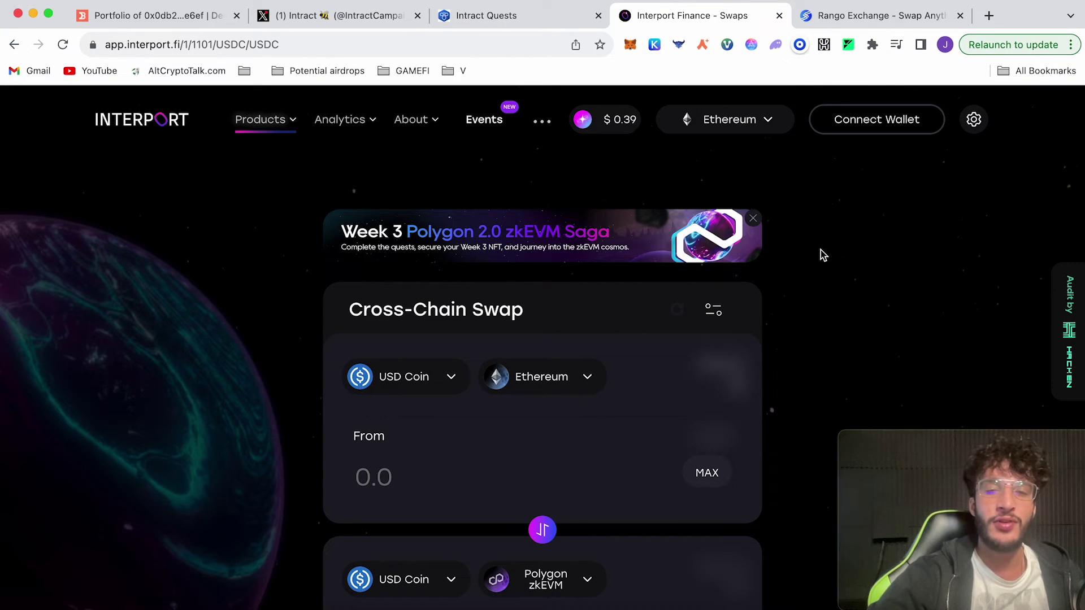
pyautogui.scroll(-3, 822, 255)
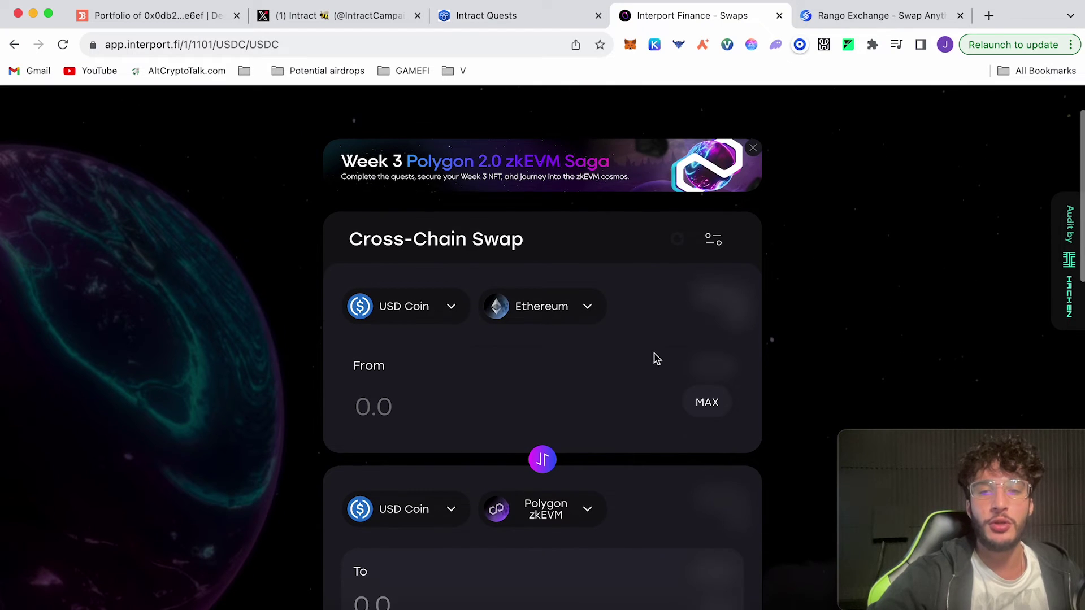
pyautogui.click(528, 315)
pyautogui.click(664, 446)
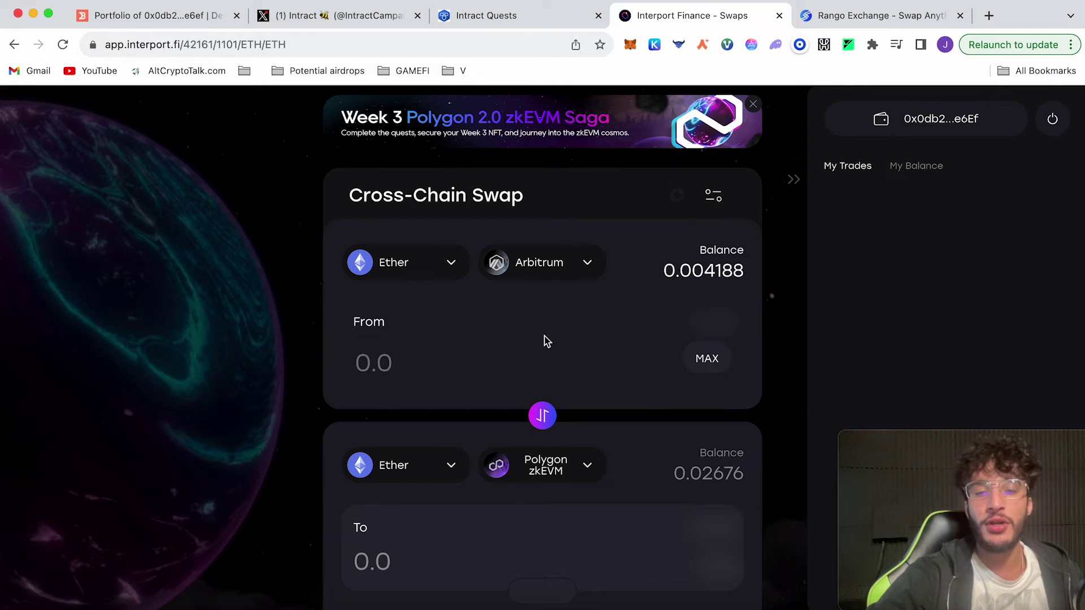
pyautogui.click(566, 277)
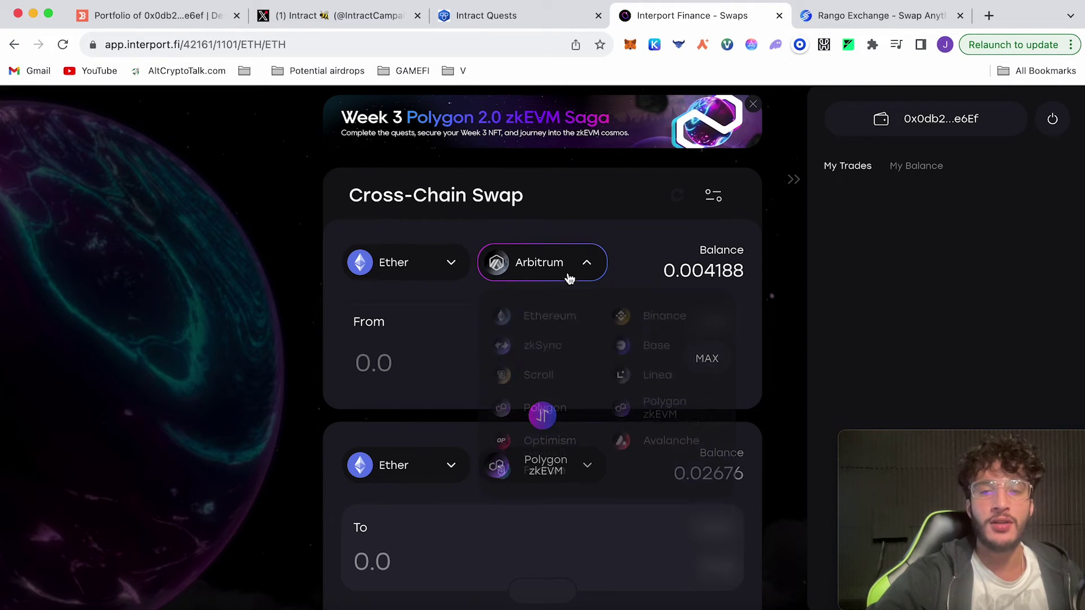
pyautogui.click(585, 344)
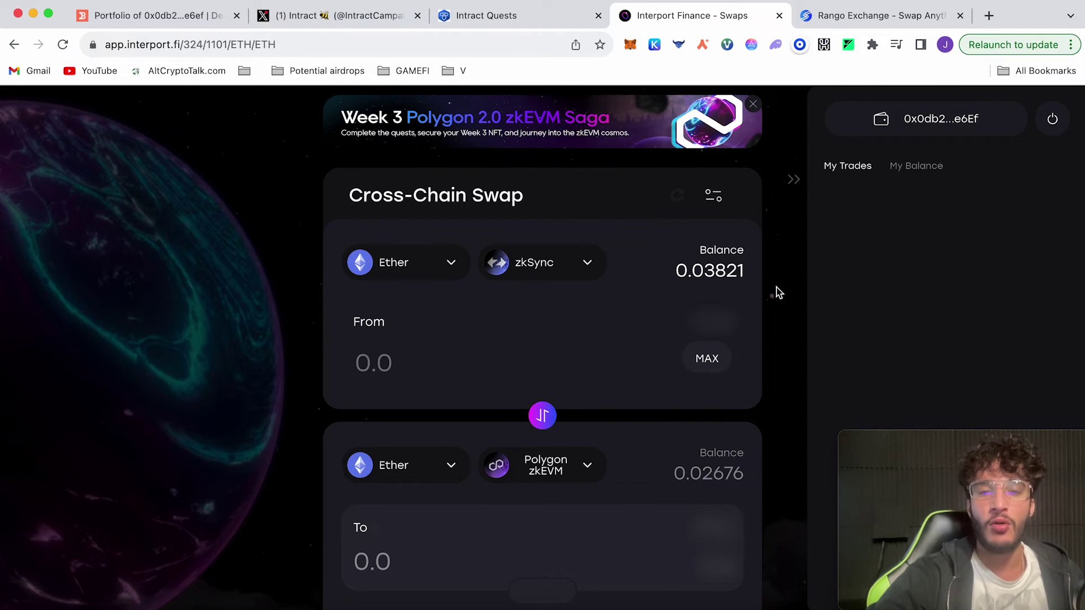
# - Enter 0.012 ETH, switch the wallet network, accept the new price and confirm the swap
pyautogui.scroll(-2, 776, 293)
pyautogui.click(466, 323)
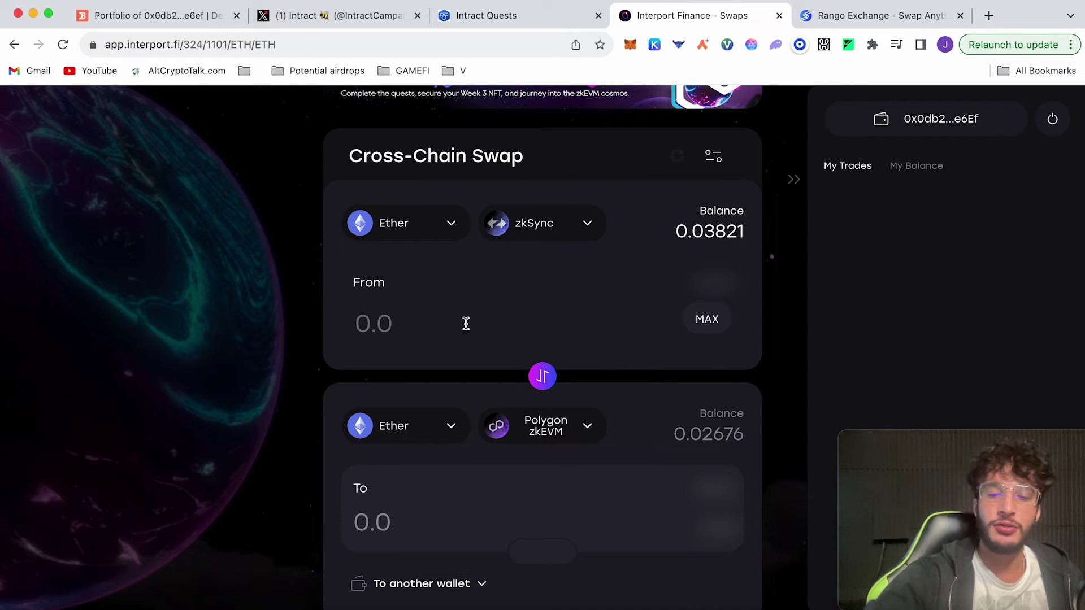
pyautogui.write('0.0')
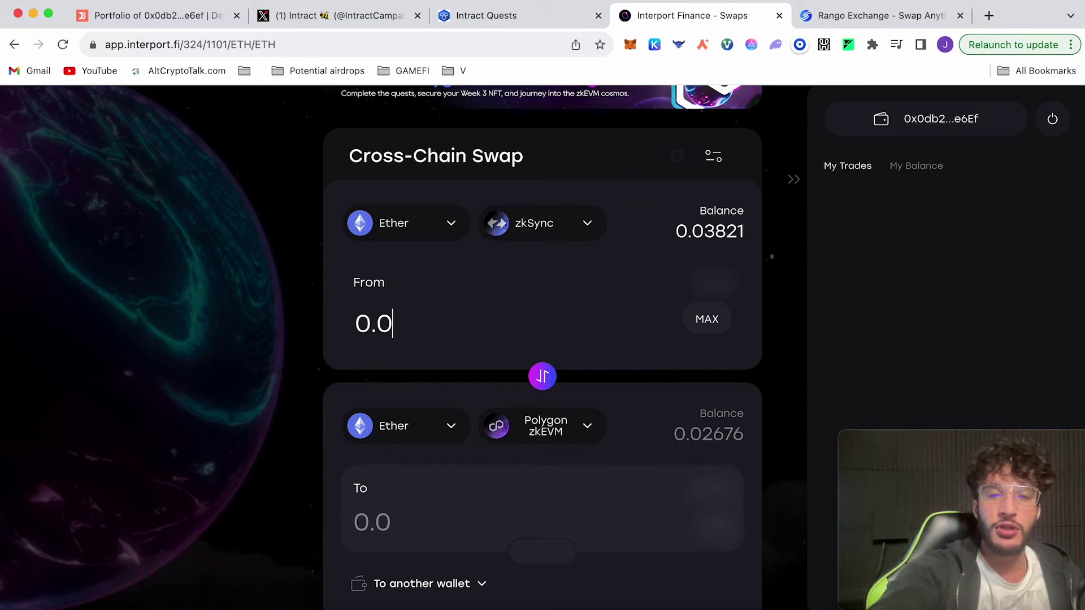
pyautogui.write('12')
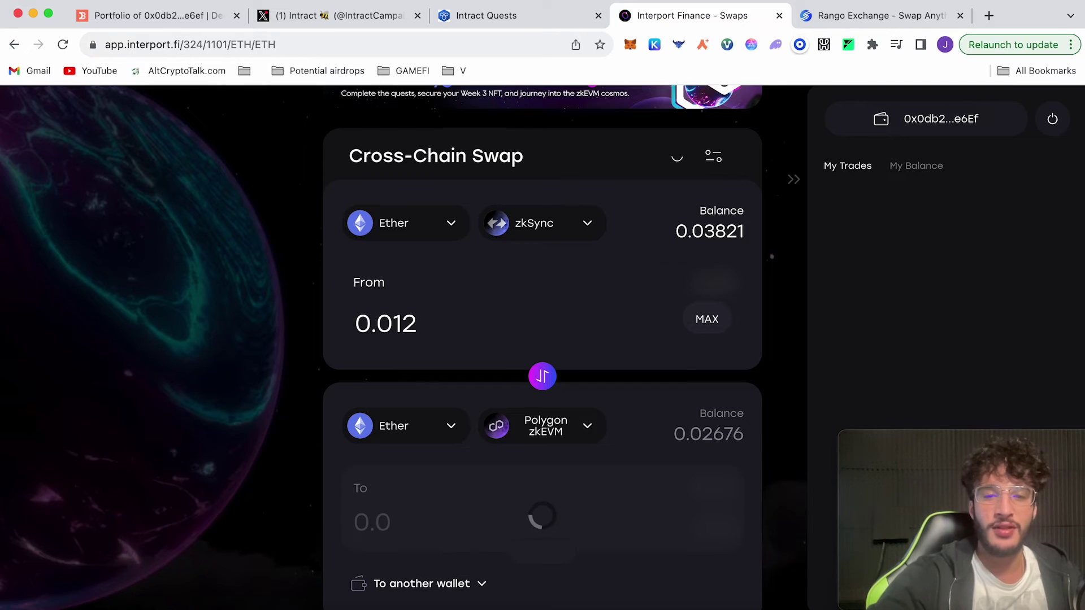
pyautogui.scroll(-1, 544, 406)
pyautogui.scroll(-4, 628, 404)
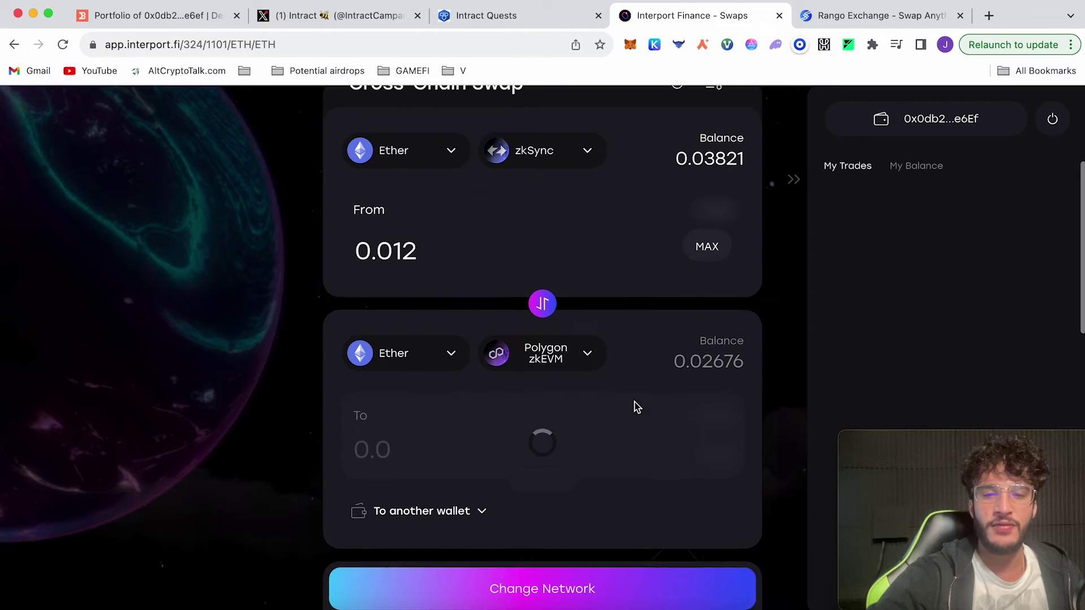
pyautogui.click(577, 548)
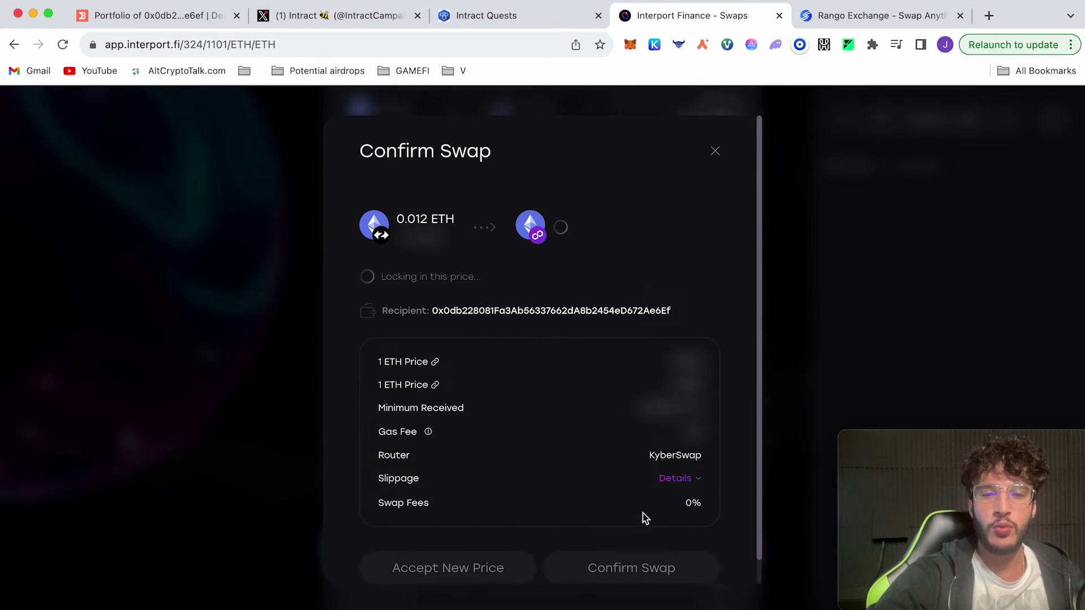
pyautogui.click(675, 455)
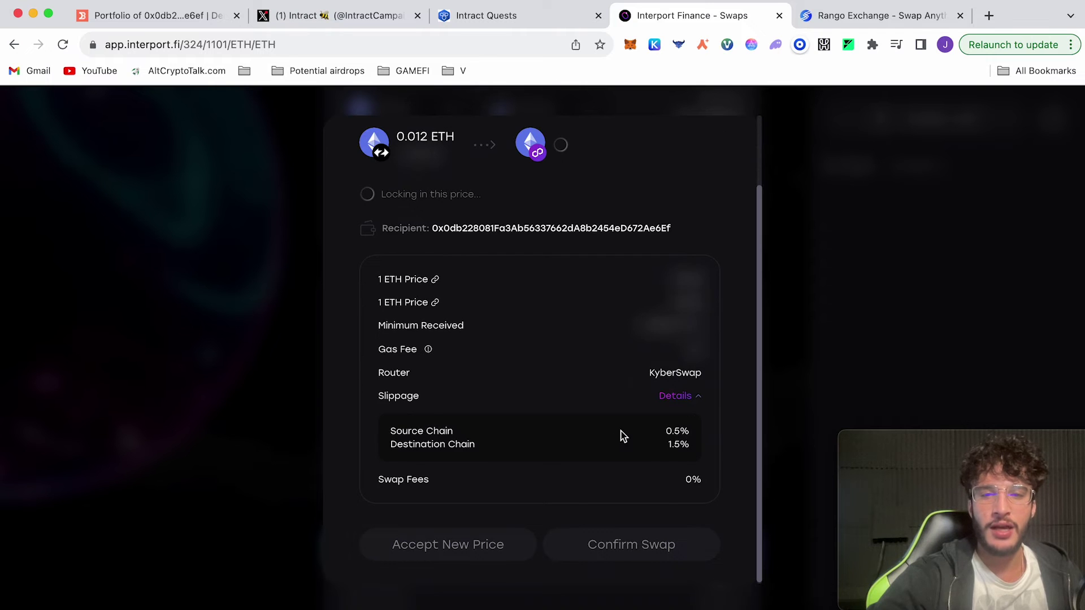
pyautogui.click(522, 552)
pyautogui.click(584, 549)
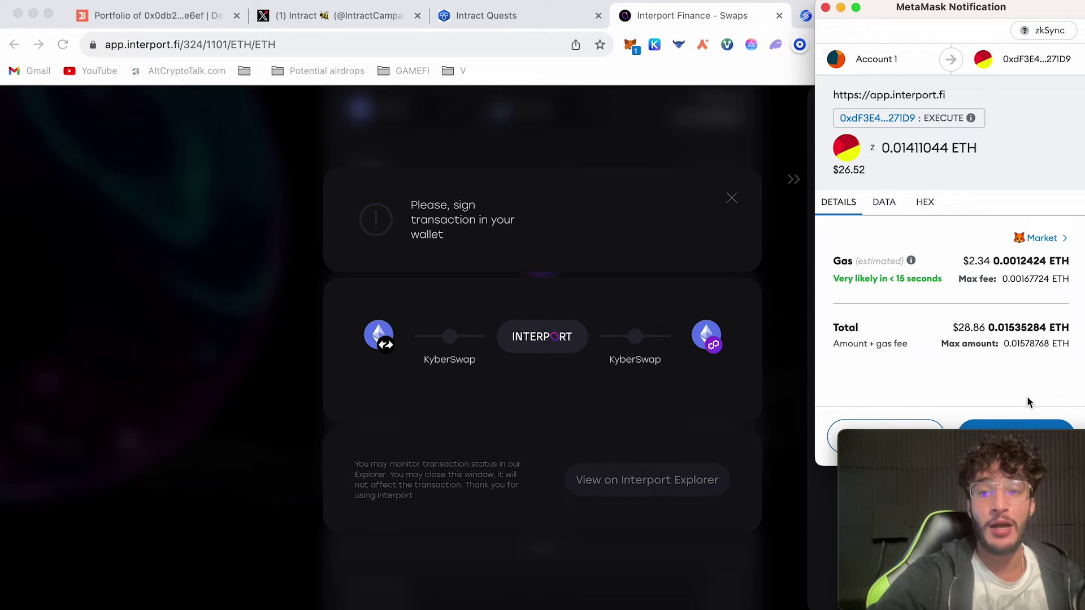
# - Approve the Interport swap in MetaMask and check the wallet's activity and token balances
pyautogui.click(1016, 427)
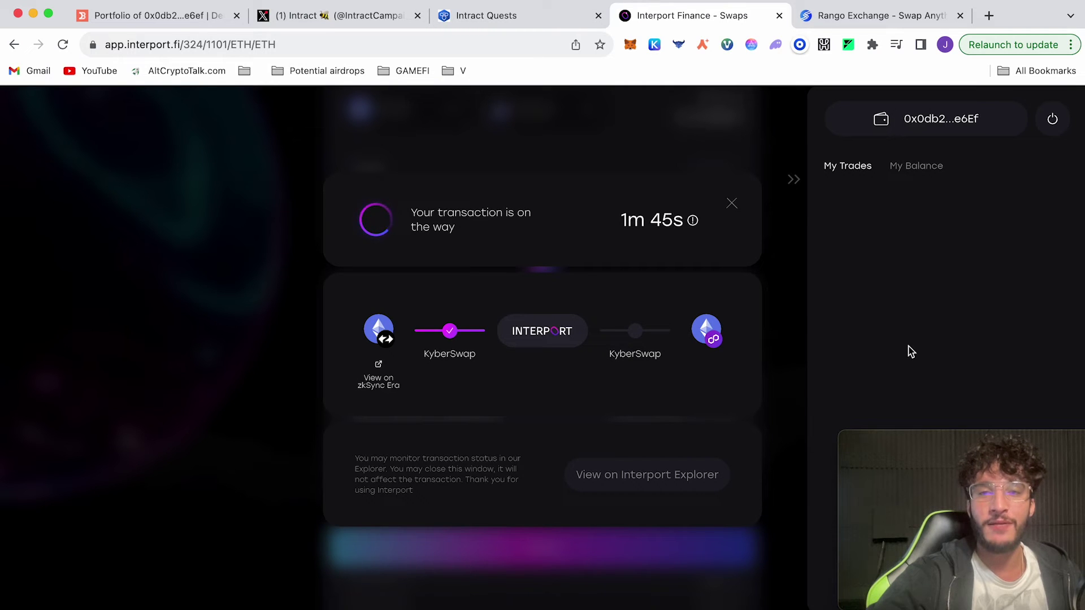
pyautogui.hotkey('alt', 'shift', 'm')
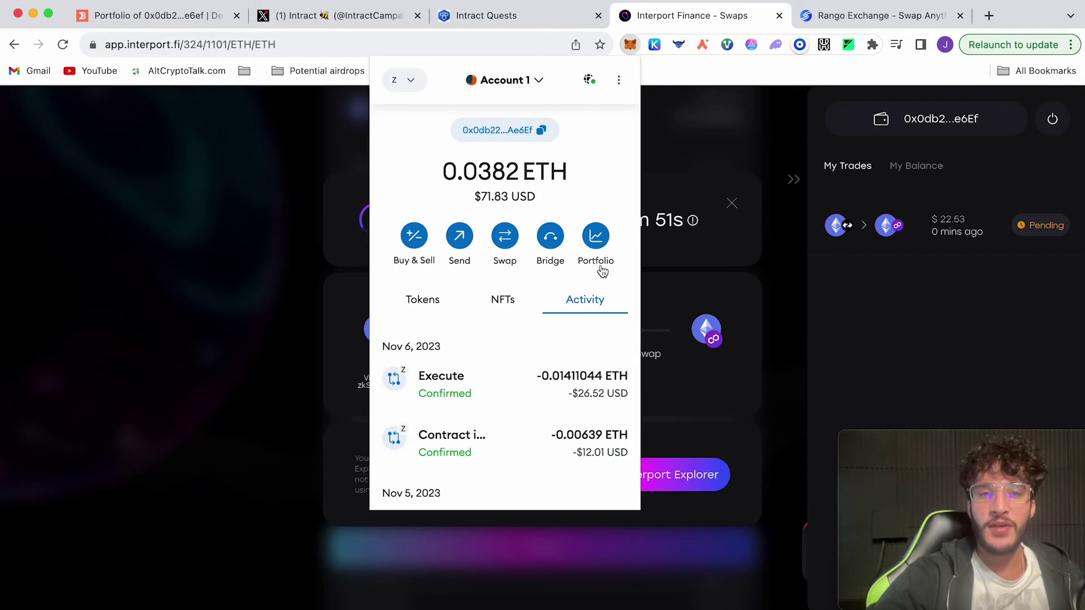
pyautogui.click(457, 313)
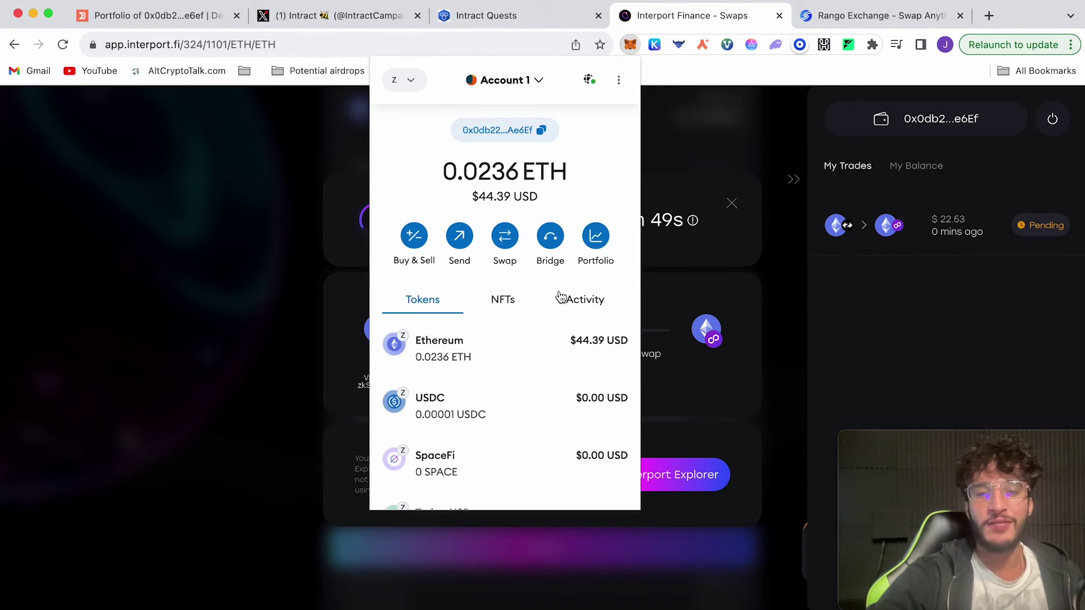
pyautogui.click(725, 291)
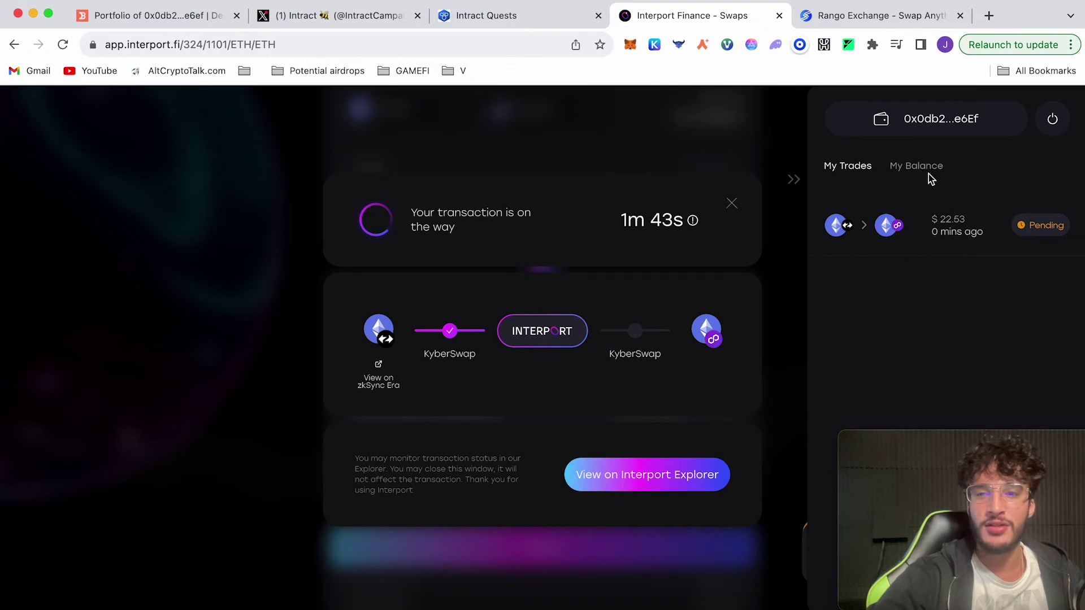
# - Verify the Interport Finance swap task on the Intract quest
pyautogui.click(537, 19)
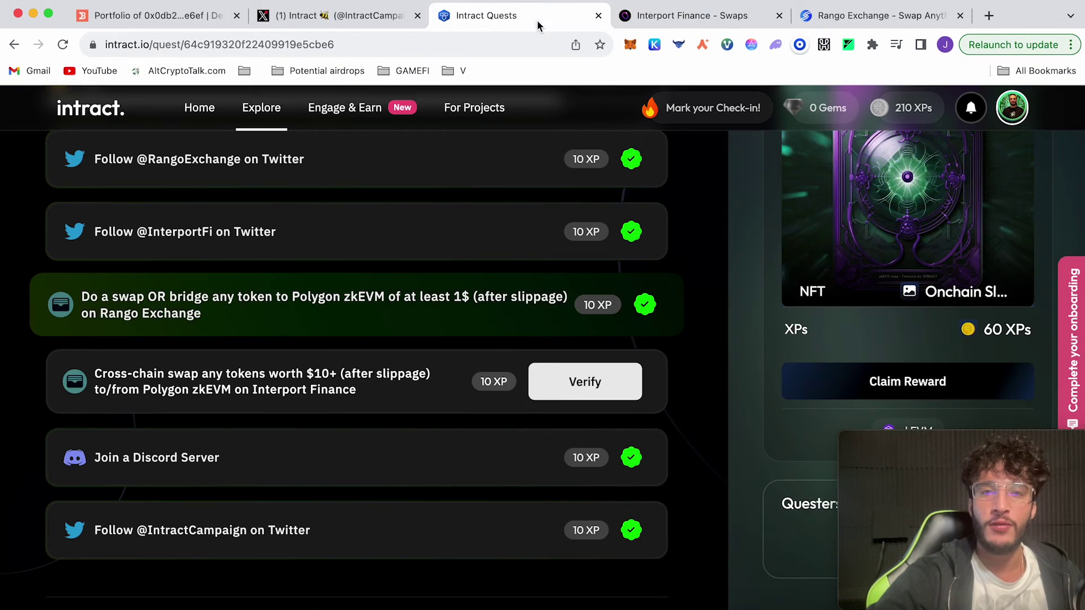
pyautogui.click(598, 380)
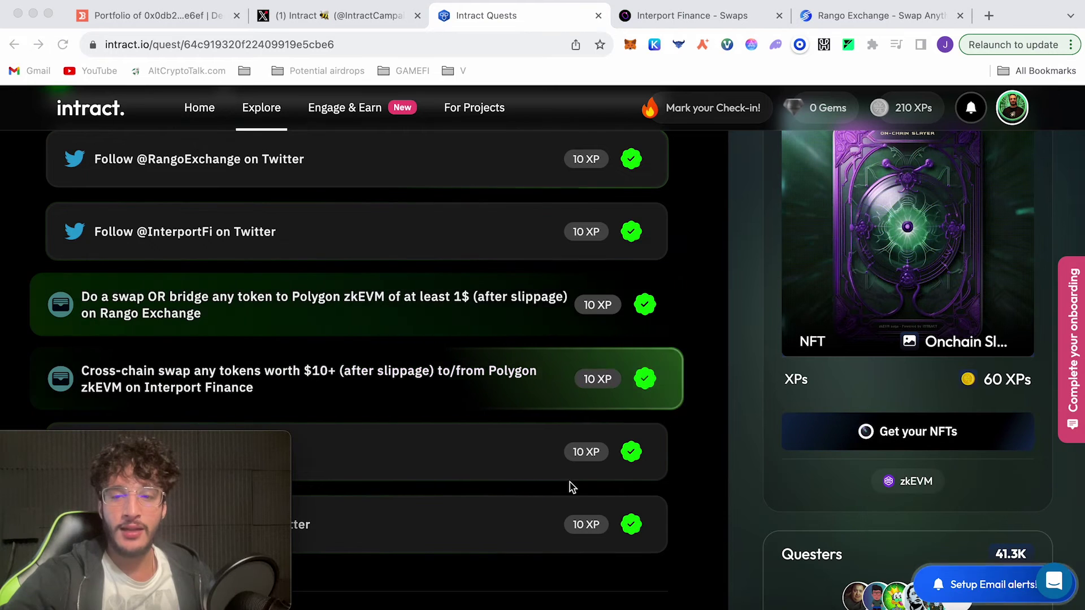
pyautogui.click(675, 523)
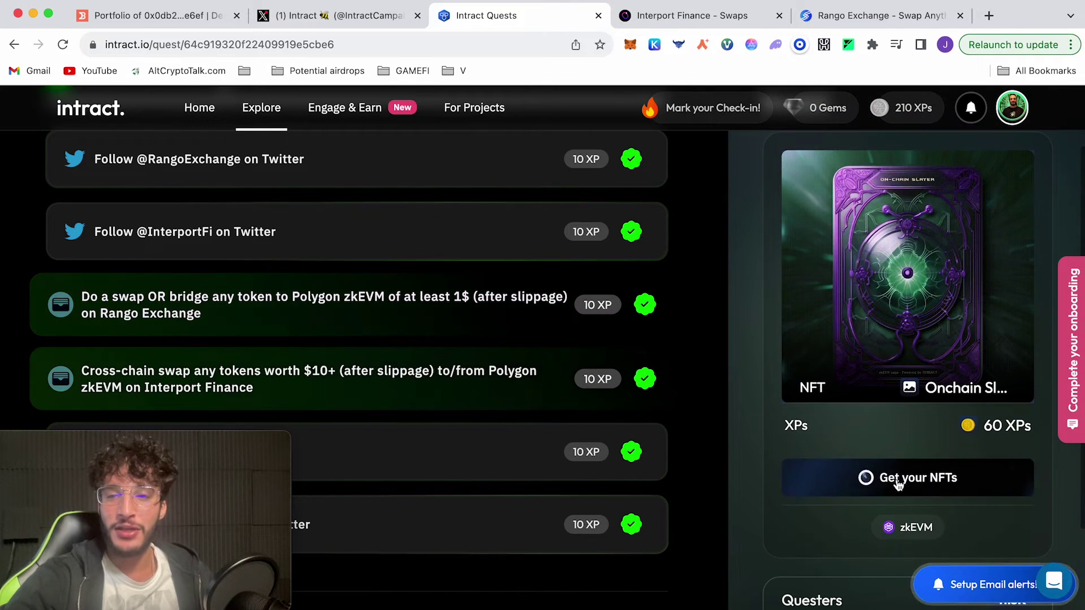
# - Mint the quest NFT on Polygon zkEVM, retrying after failure, and check Success on the explorer
pyautogui.click(898, 481)
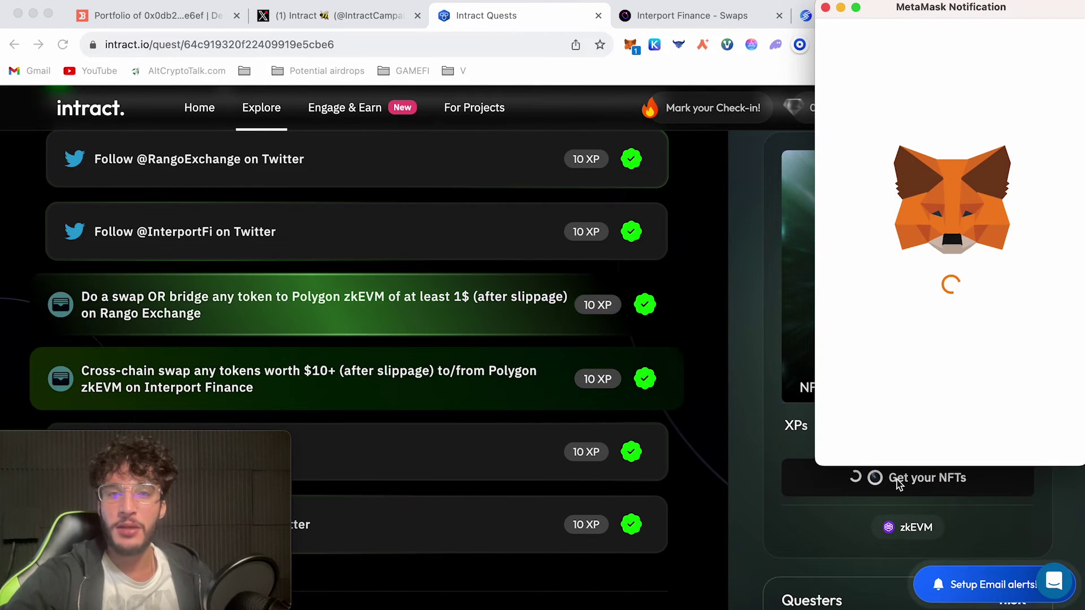
pyautogui.click(986, 432)
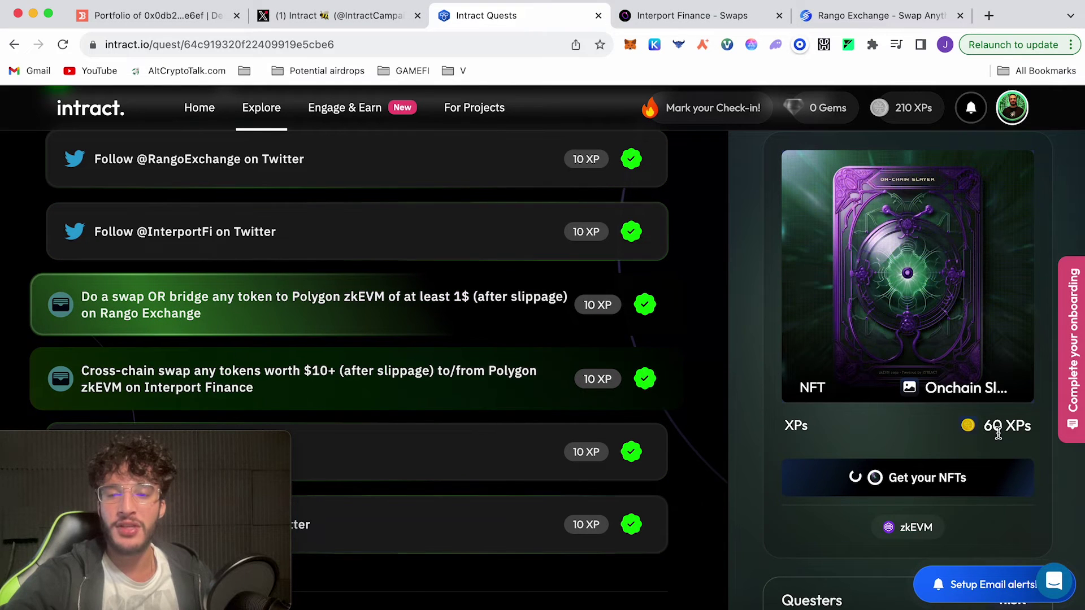
pyautogui.click(1015, 445)
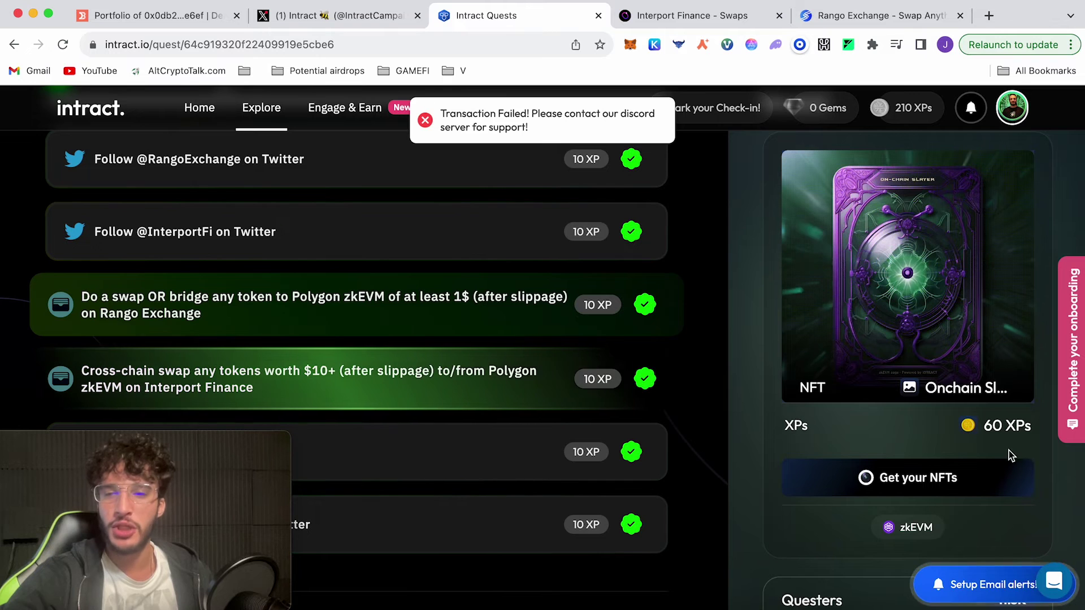
pyautogui.click(927, 479)
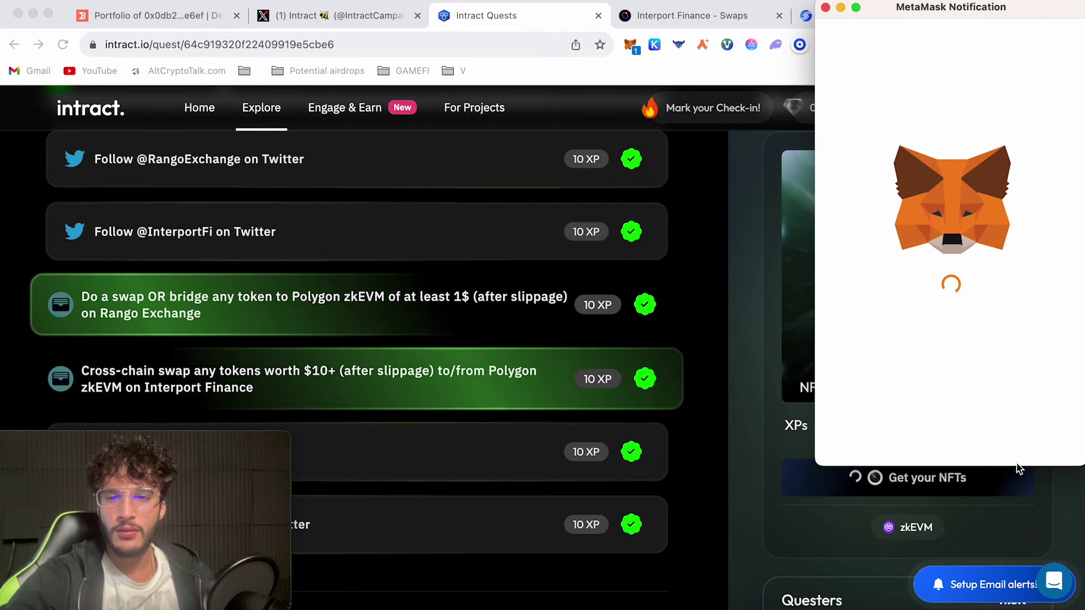
pyautogui.click(1012, 439)
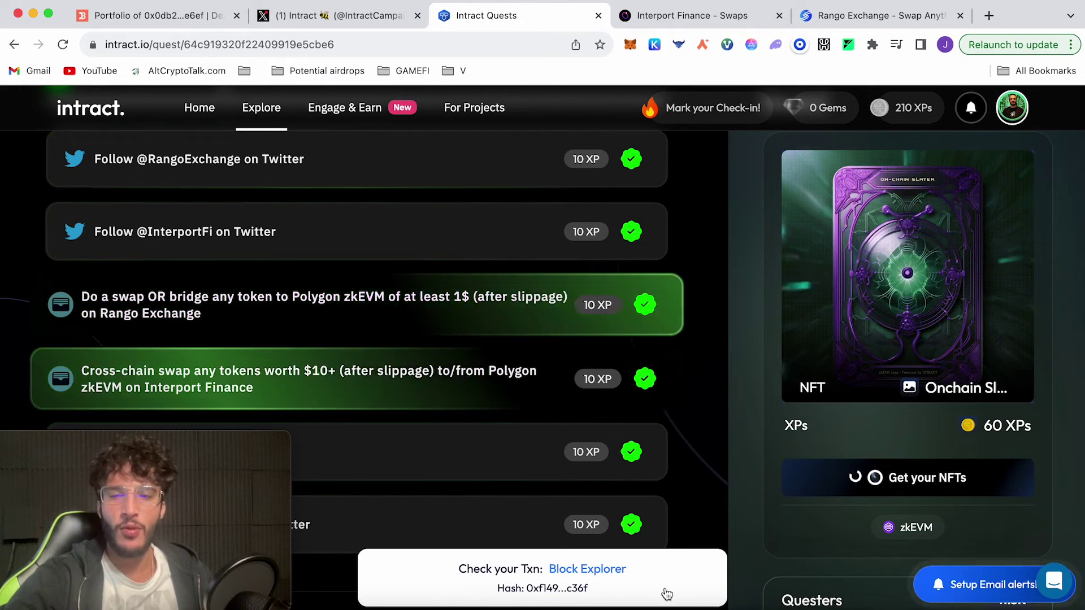
pyautogui.click(581, 570)
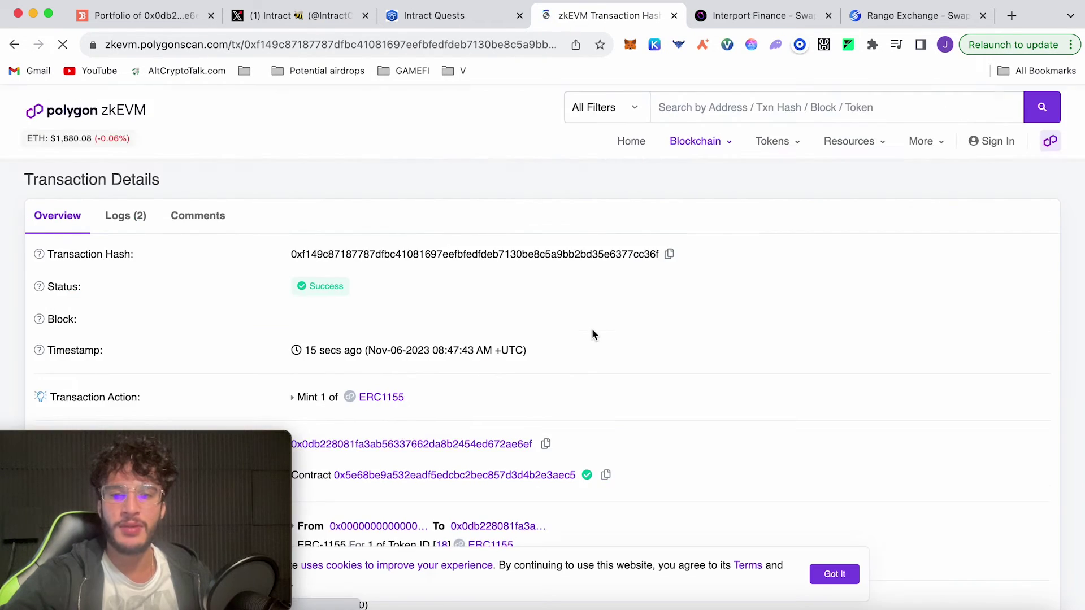
pyautogui.scroll(-3, 592, 327)
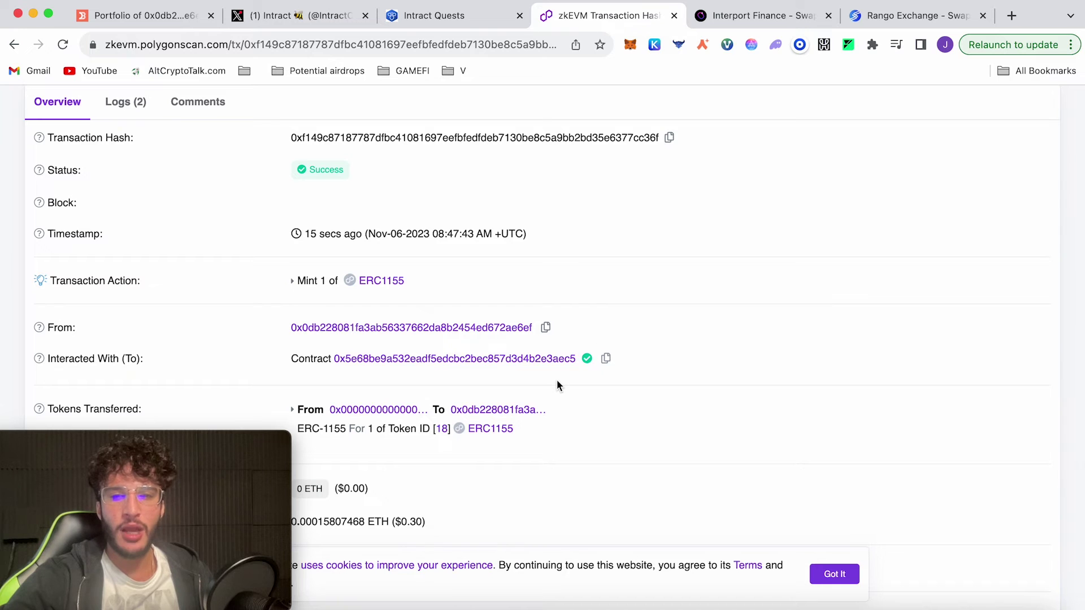
pyautogui.scroll(3, 557, 385)
# - Close the explorer and reload the quest page so the XP total shows 250
pyautogui.click(674, 15)
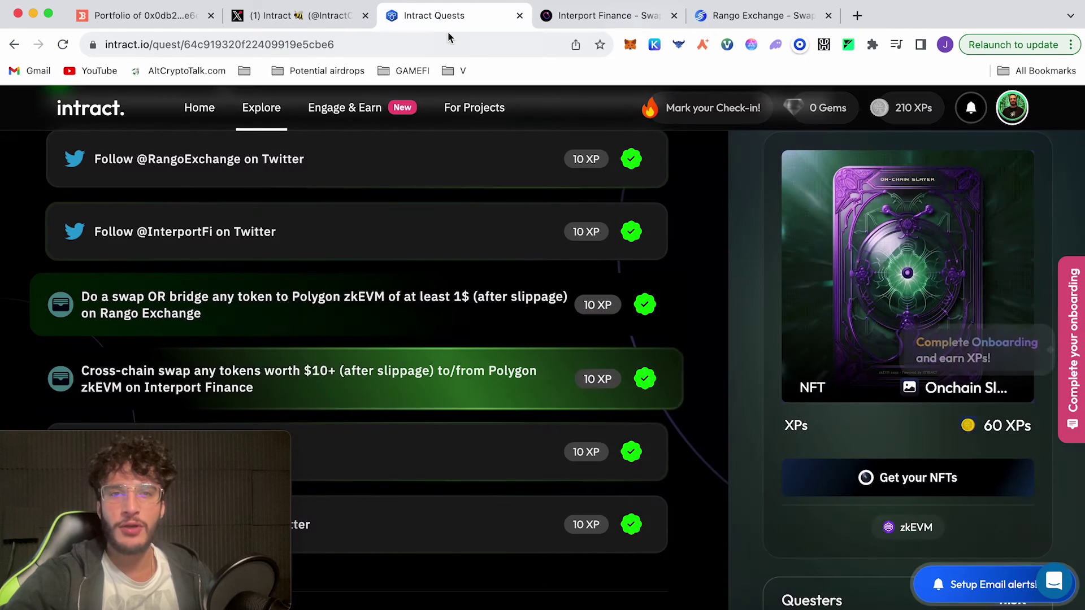
pyautogui.click(63, 44)
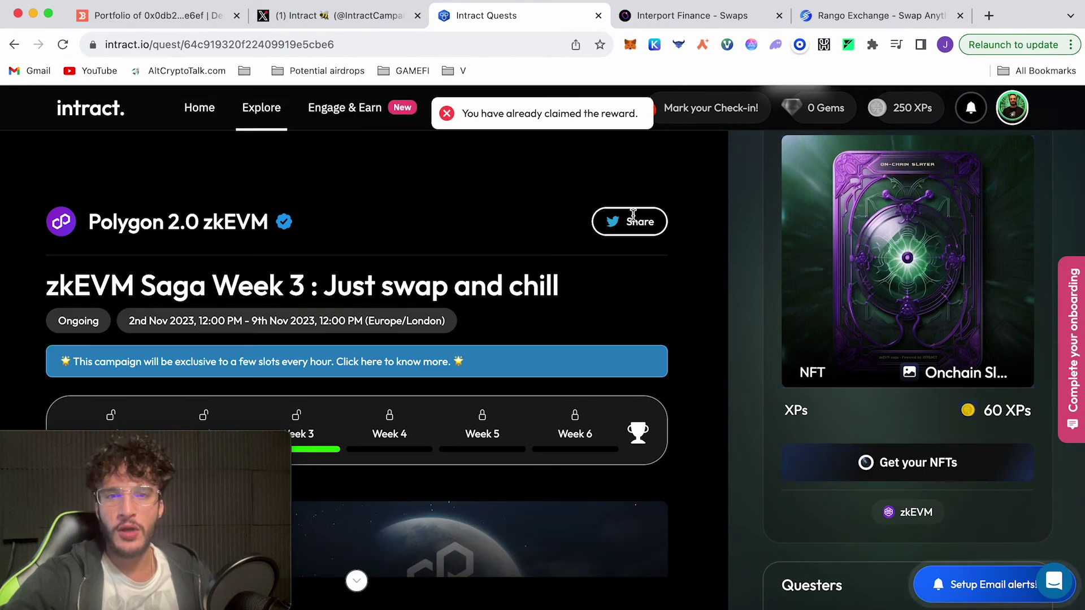
pyautogui.scroll(2, 961, 450)
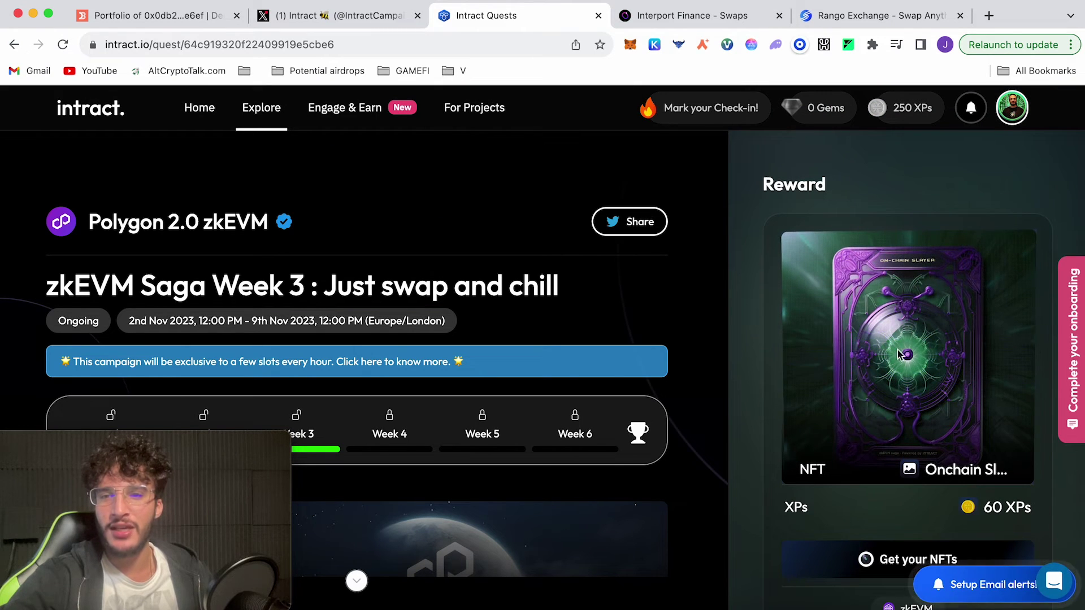
pyautogui.scroll(5, 911, 284)
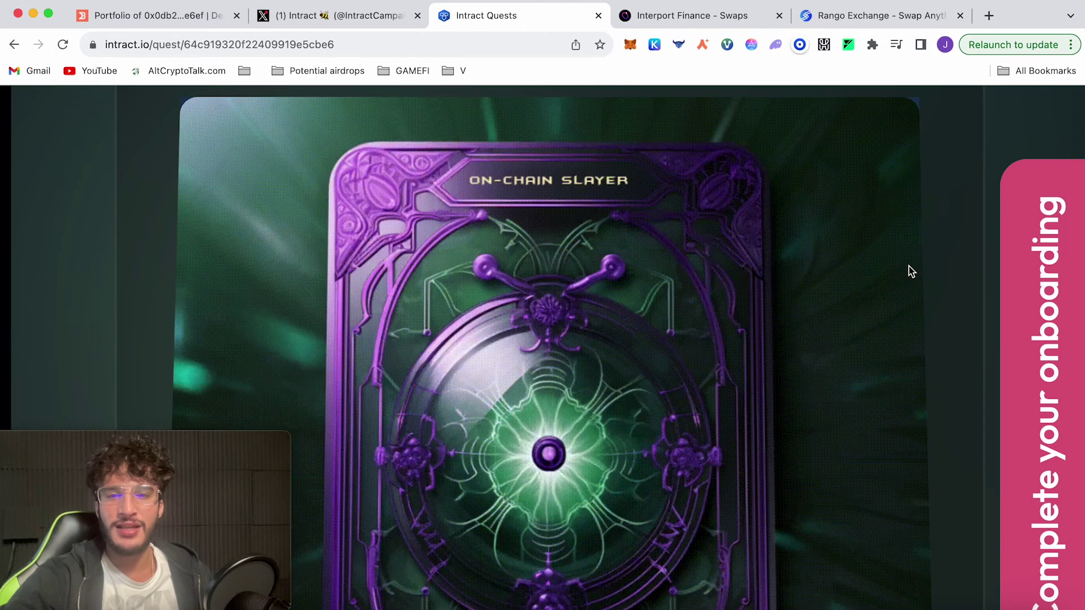
pyautogui.scroll(-5, 909, 266)
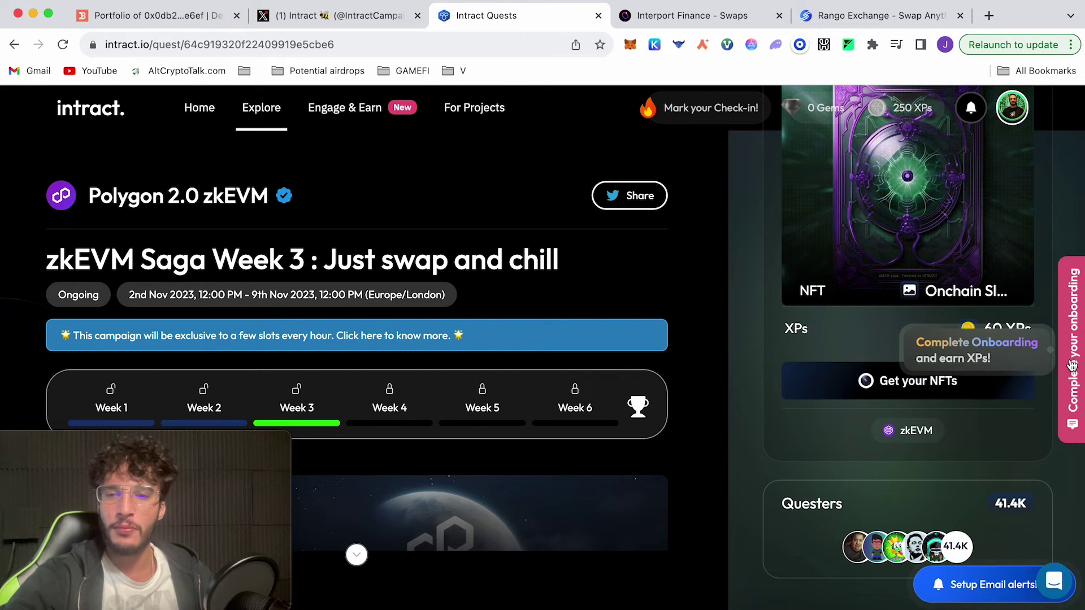
# - Open the Complete your onboarding panel offering 50 XPs and 1 Gem
pyautogui.click(1072, 367)
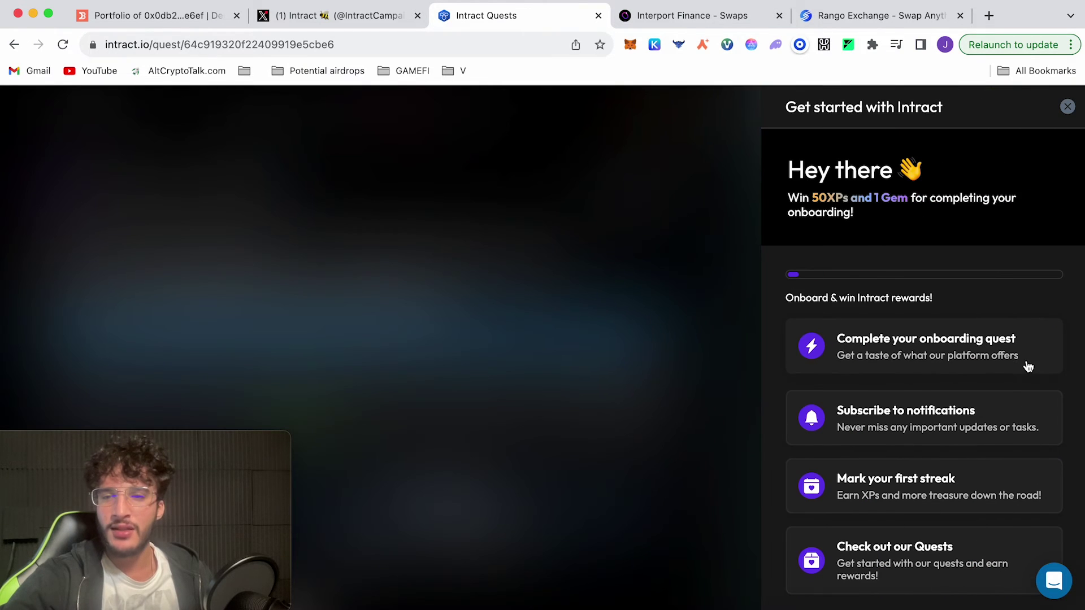
pyautogui.scroll(-1, 1026, 366)
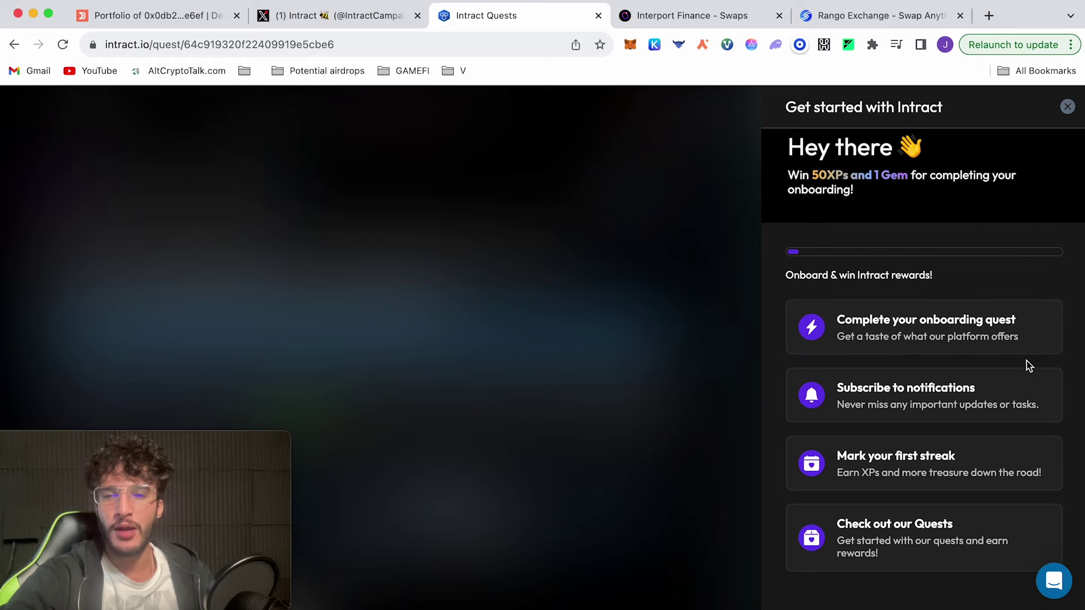
pyautogui.scroll(-1, 870, 429)
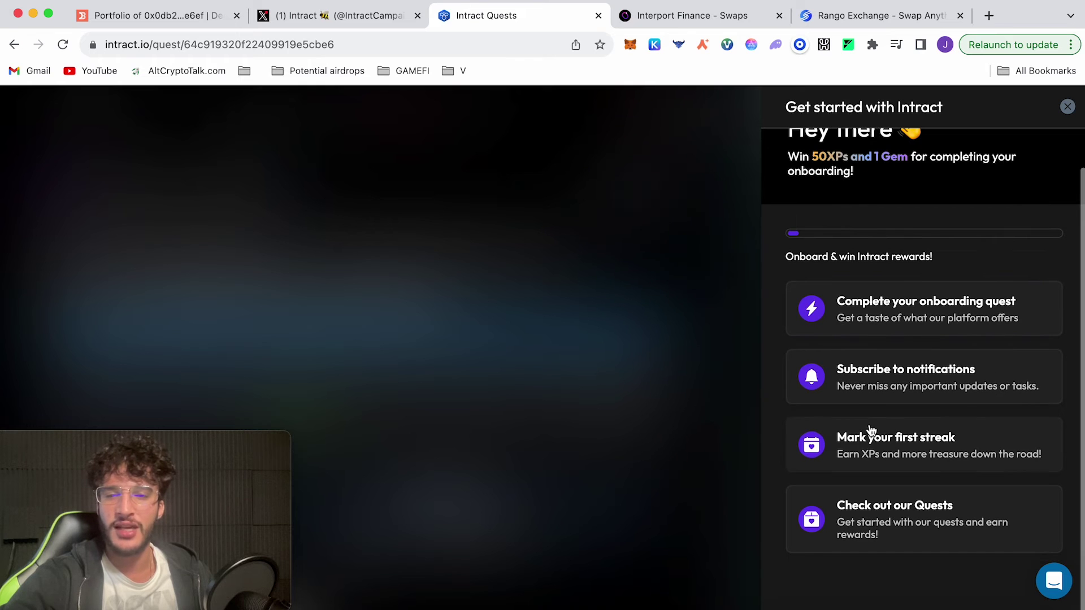
# - Dismiss the Get started with Intract drawer and scroll the Week 3 page to verify All Tasks Completed
pyautogui.click(697, 393)
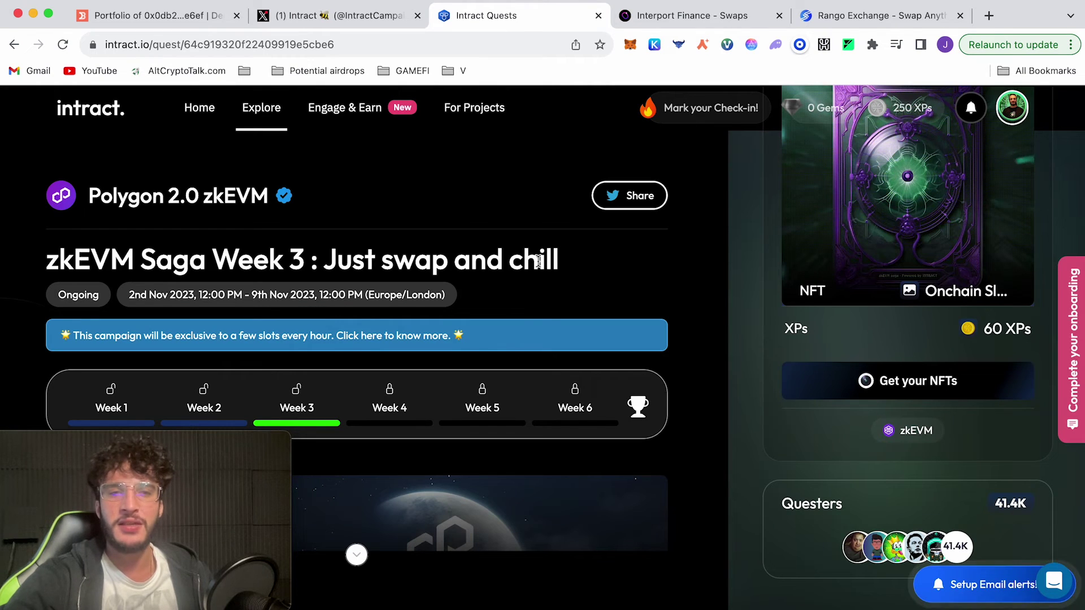
pyautogui.moveTo(845, 119)
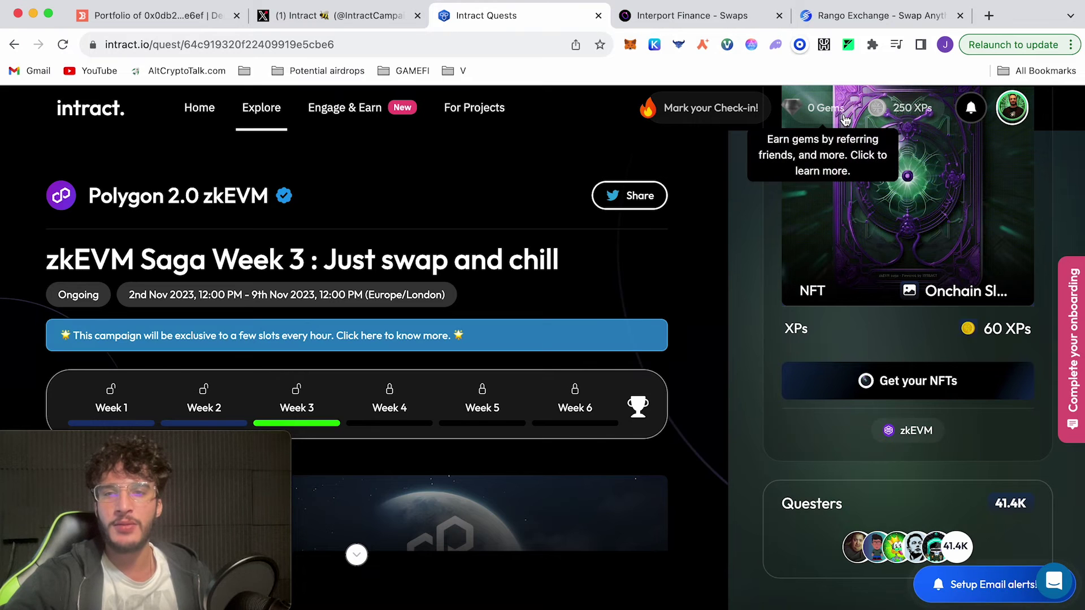
pyautogui.scroll(1, 701, 222)
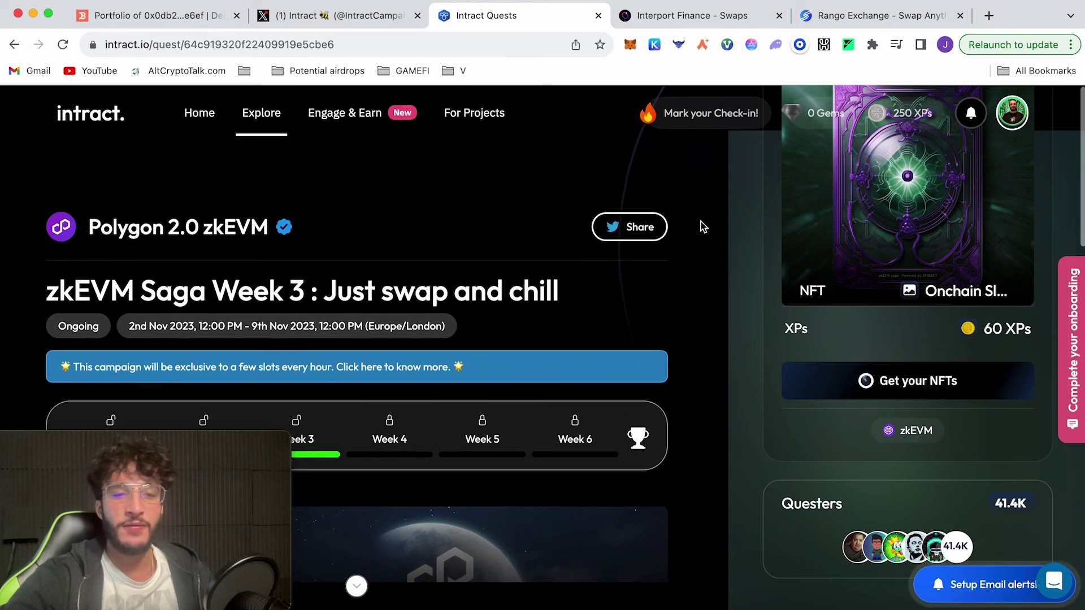
pyautogui.scroll(-5, 728, 433)
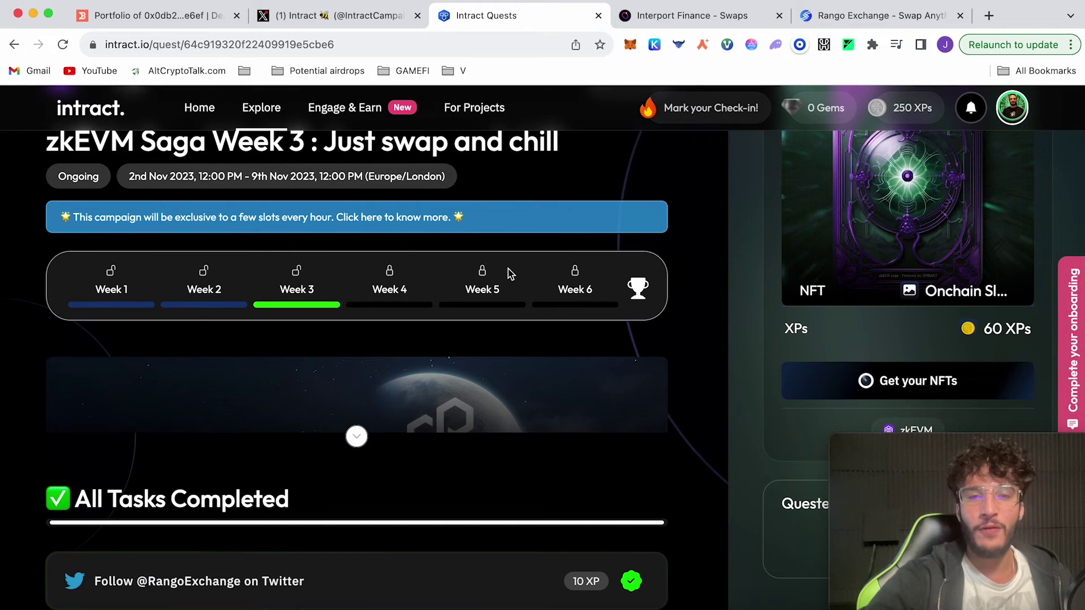
pyautogui.scroll(-1, 605, 305)
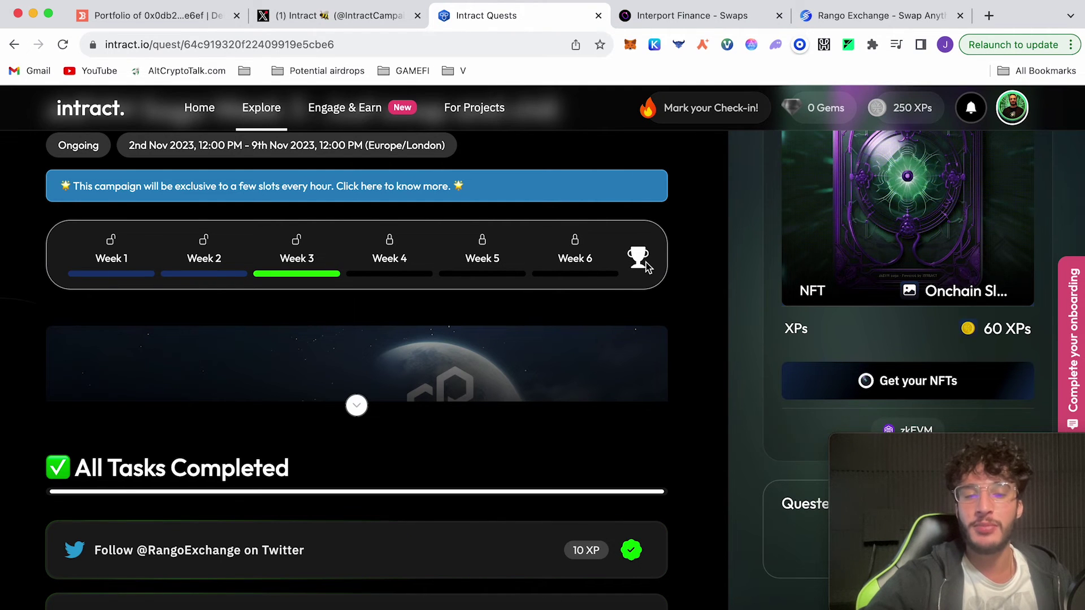
pyautogui.scroll(-4, 646, 262)
pyautogui.scroll(8, 646, 262)
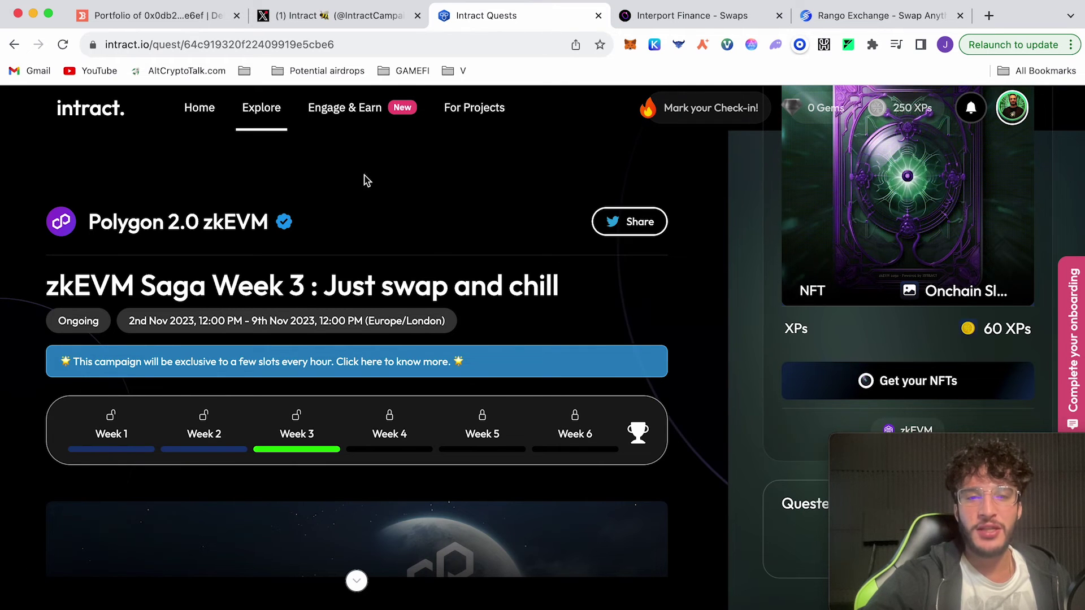
# - Check the Interport Finance swap, then close Rango Exchange's swap history details
pyautogui.click(692, 15)
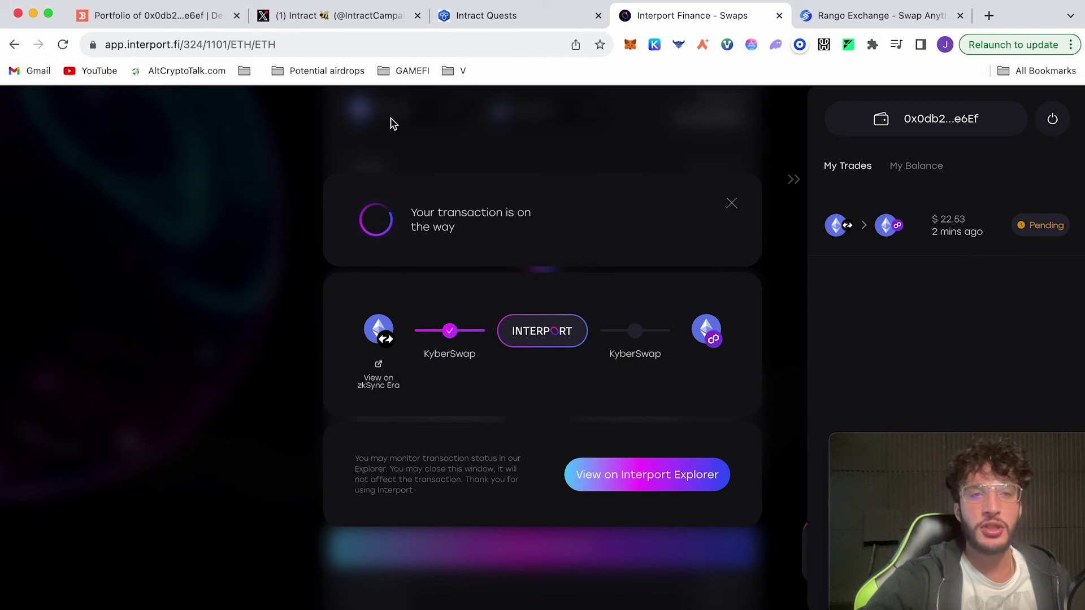
pyautogui.click(873, 16)
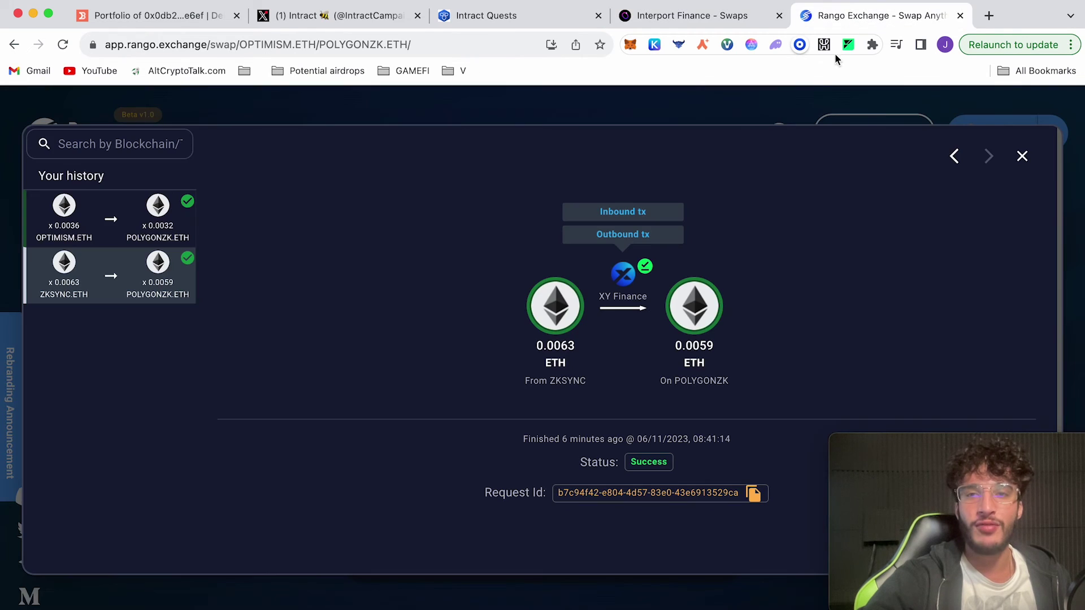
pyautogui.click(1021, 156)
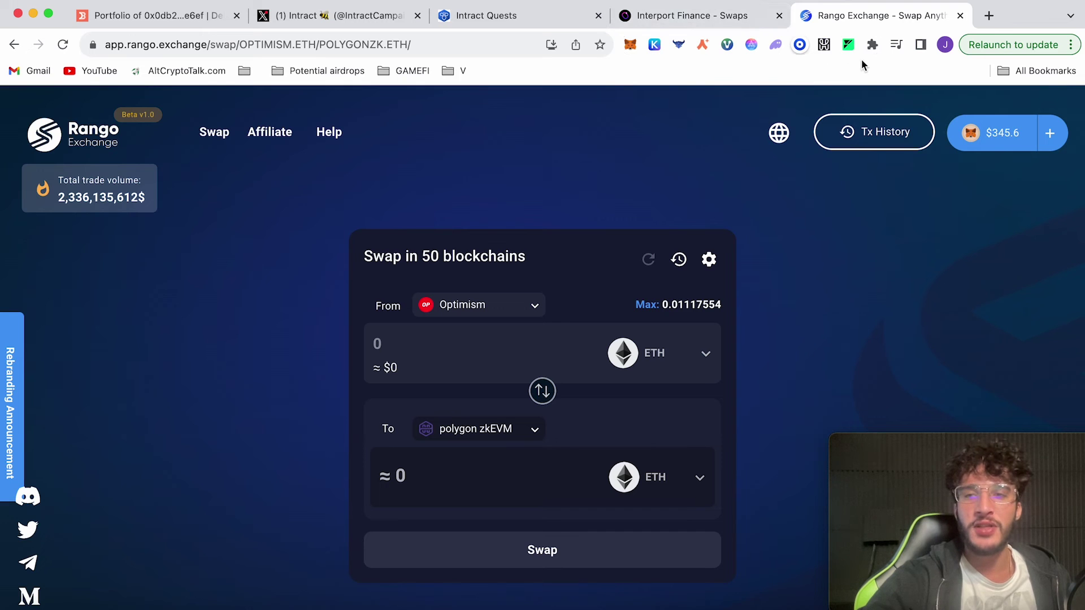
pyautogui.click(629, 45)
pyautogui.click(618, 80)
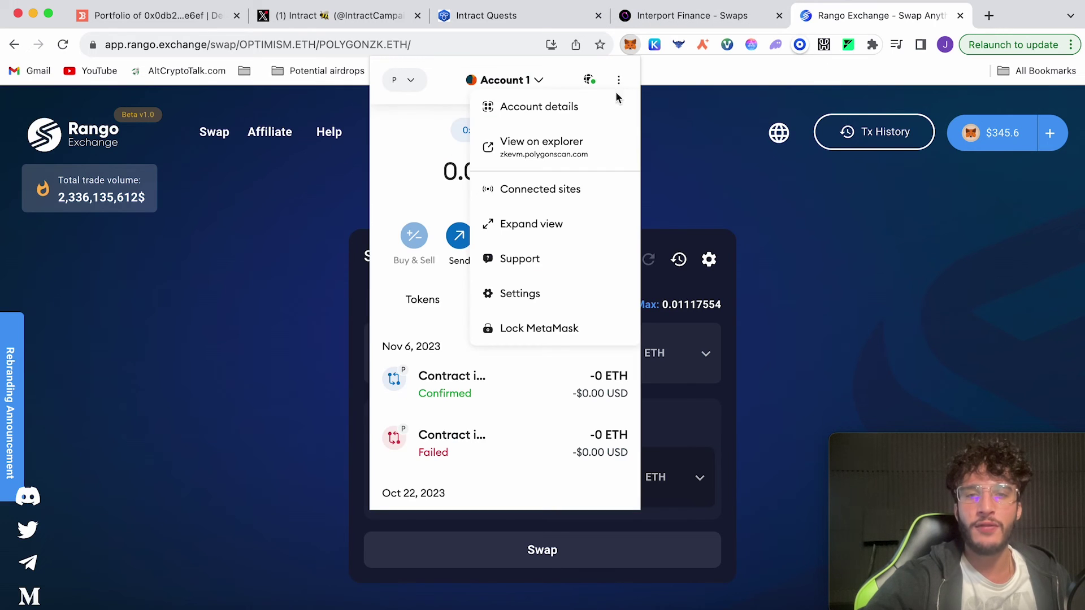
pyautogui.click(572, 180)
pyautogui.scroll(-1, 586, 254)
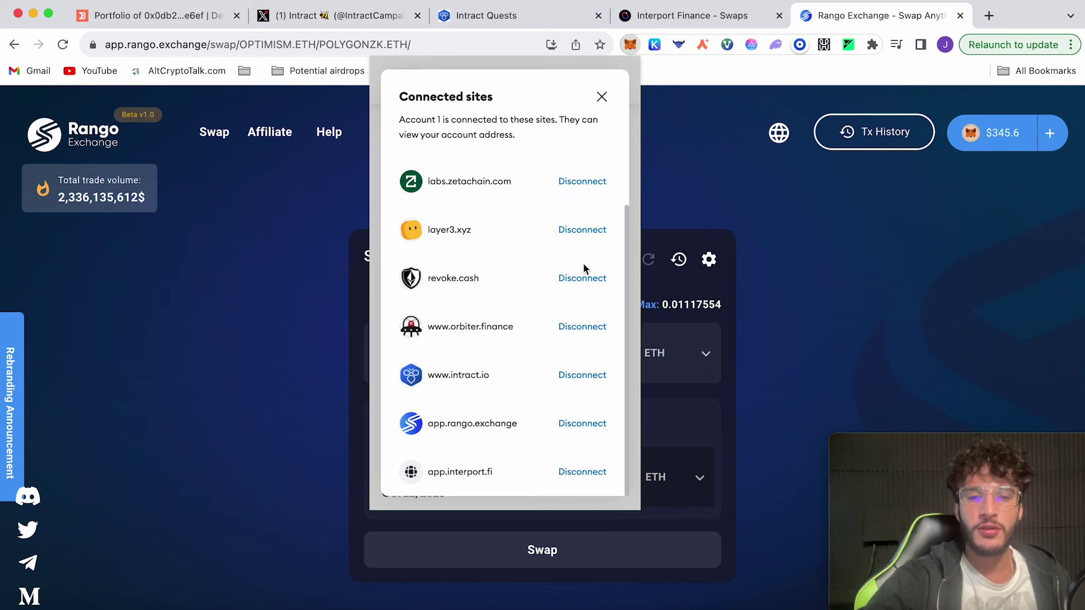
pyautogui.click(586, 421)
pyautogui.click(562, 322)
pyautogui.click(578, 431)
pyautogui.click(573, 333)
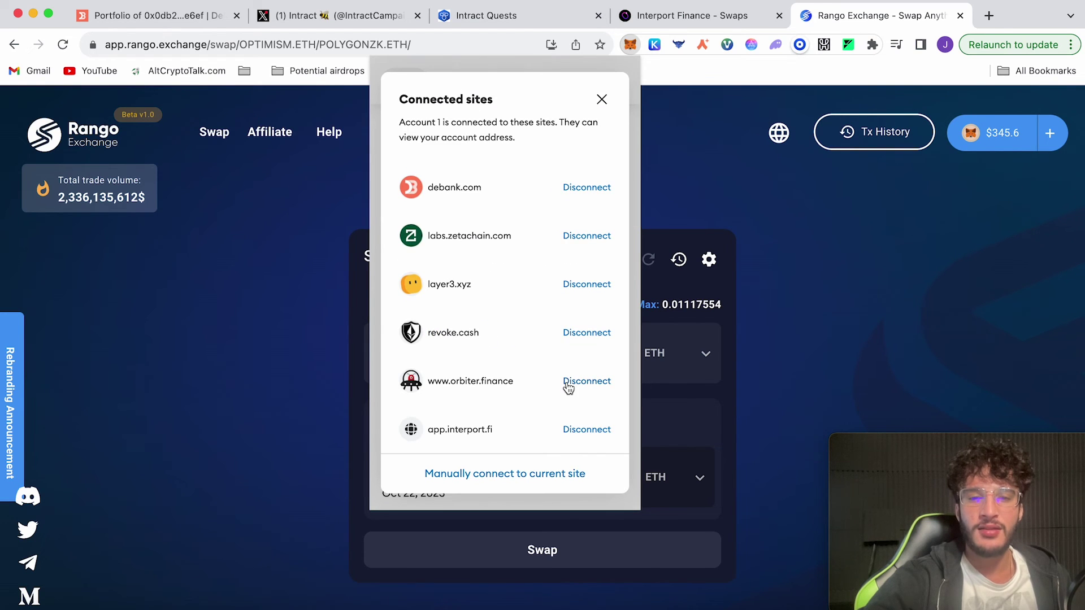
pyautogui.click(586, 431)
pyautogui.click(569, 333)
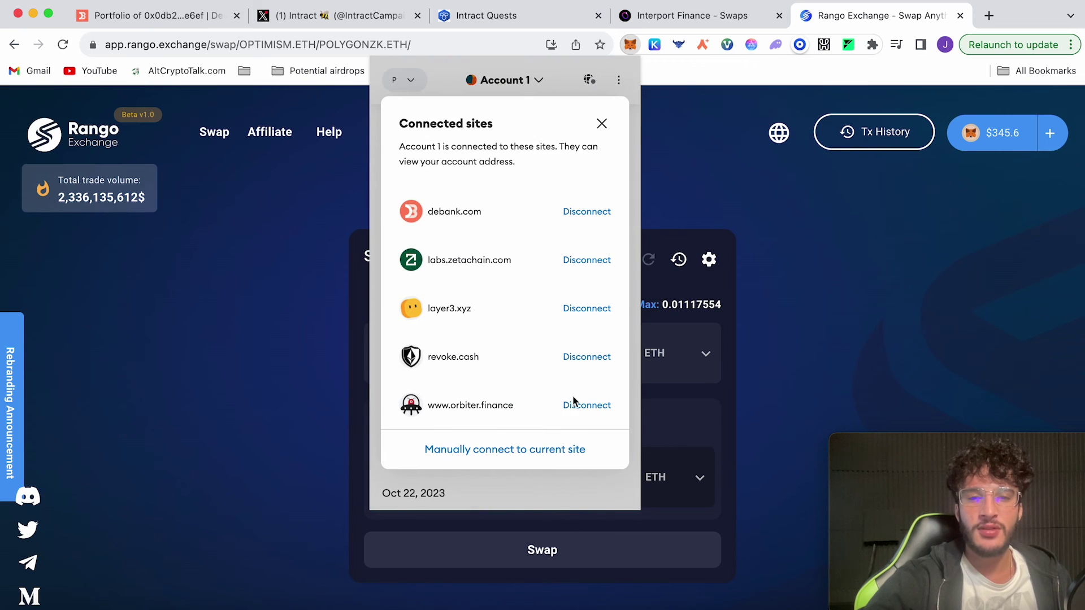
# - Close the connected sites list and load revoke.cash in a new browser tab
pyautogui.click(989, 15)
pyautogui.click(989, 16)
pyautogui.write('re')
pyautogui.press('Return')
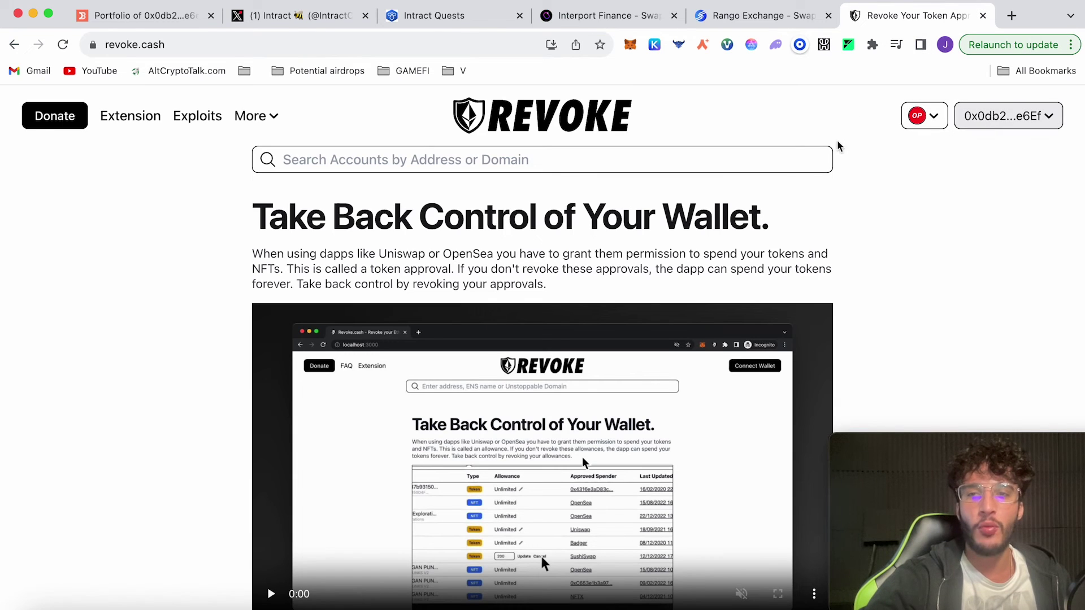
# - View the wallet's token approvals on Polygon zkEVM
pyautogui.click(926, 115)
pyautogui.click(978, 152)
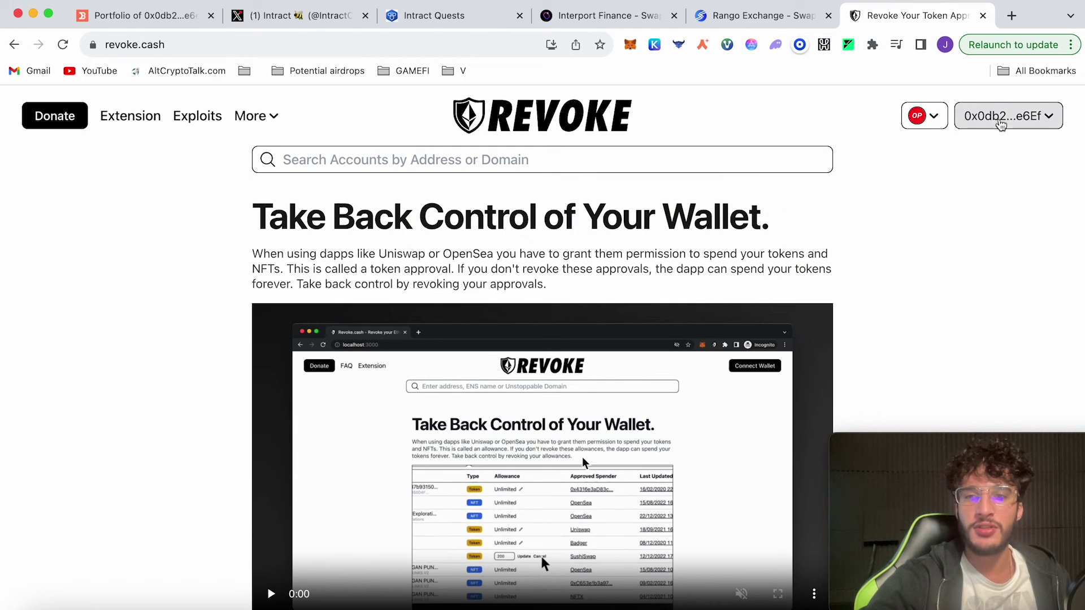
pyautogui.click(995, 118)
pyautogui.click(1011, 148)
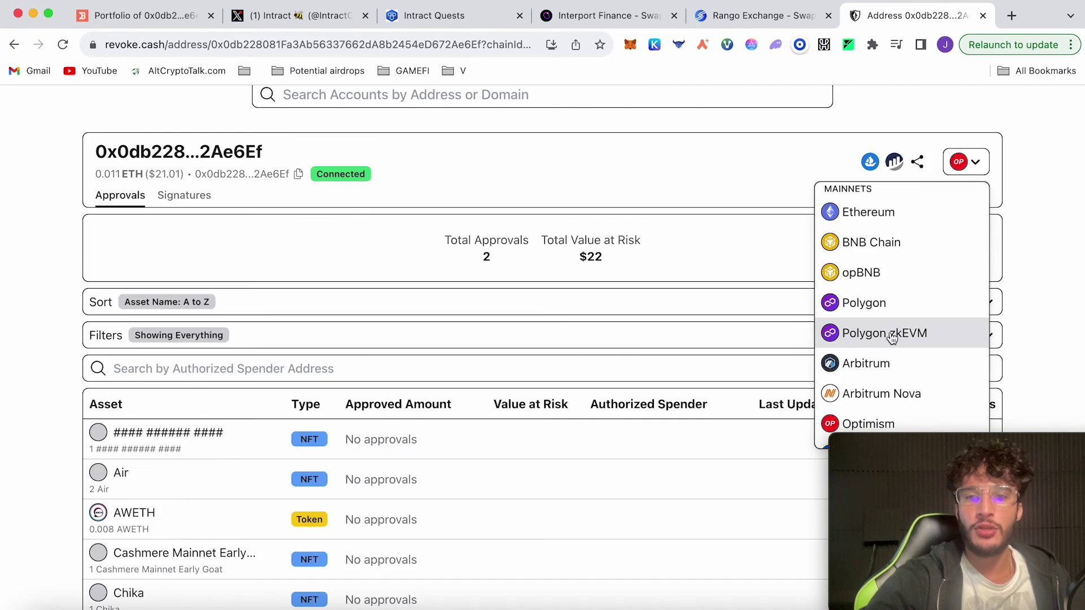
pyautogui.click(891, 334)
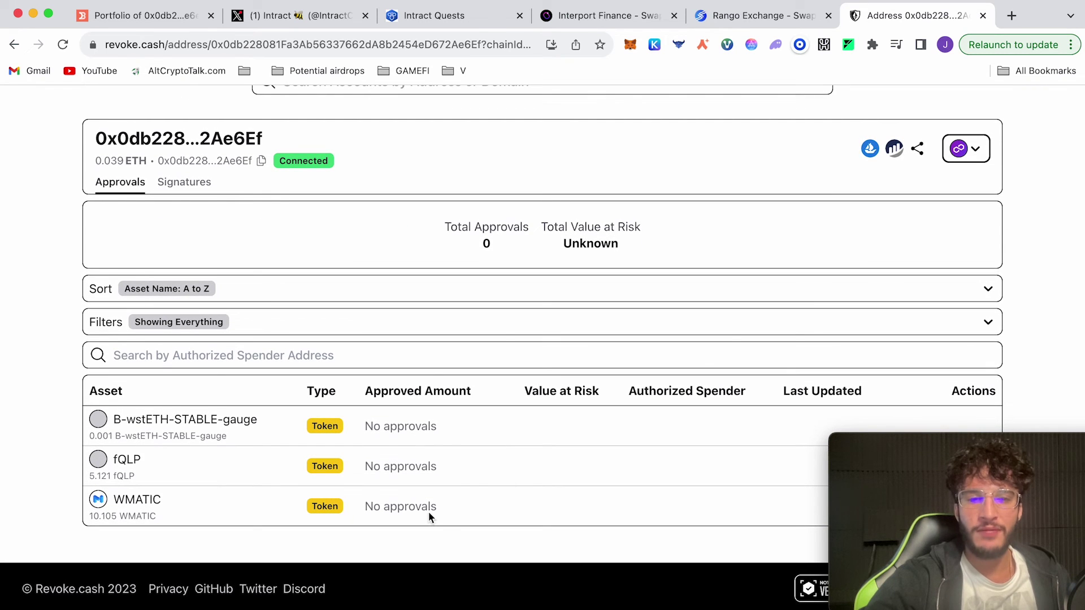
pyautogui.scroll(2, 430, 384)
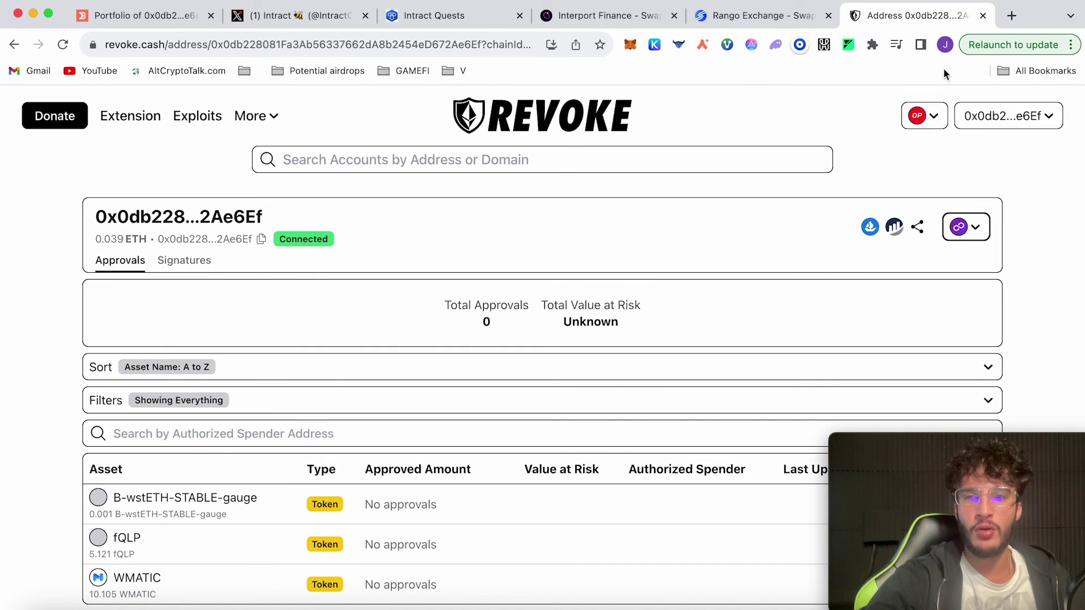
# - Switch the approvals view to the Optimism network
pyautogui.click(957, 226)
pyautogui.scroll(-3, 915, 394)
pyautogui.click(866, 387)
pyautogui.scroll(-2, 695, 347)
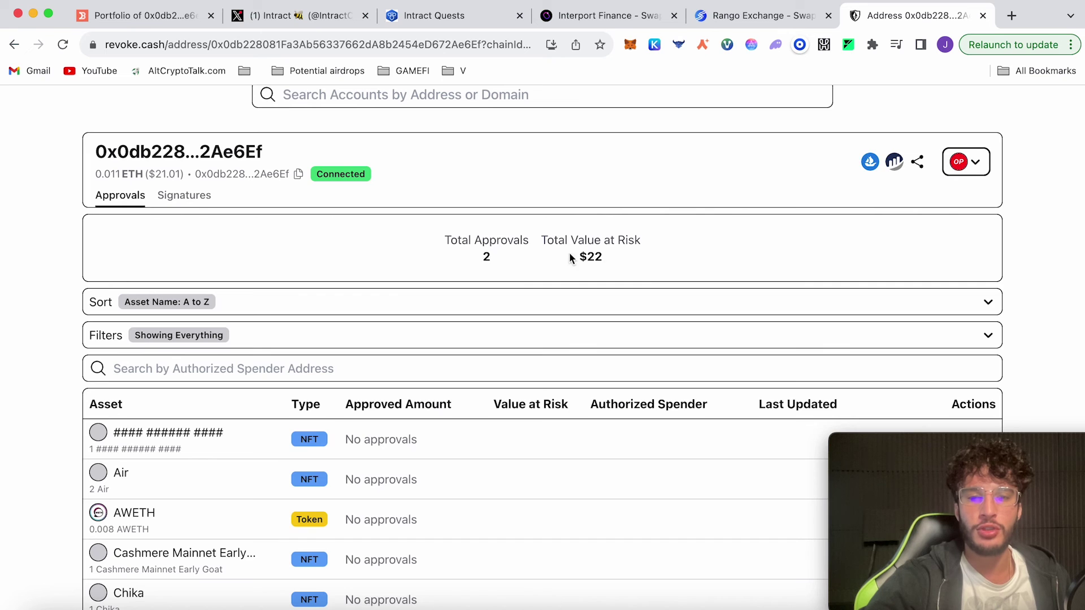
pyautogui.scroll(-10, 604, 262)
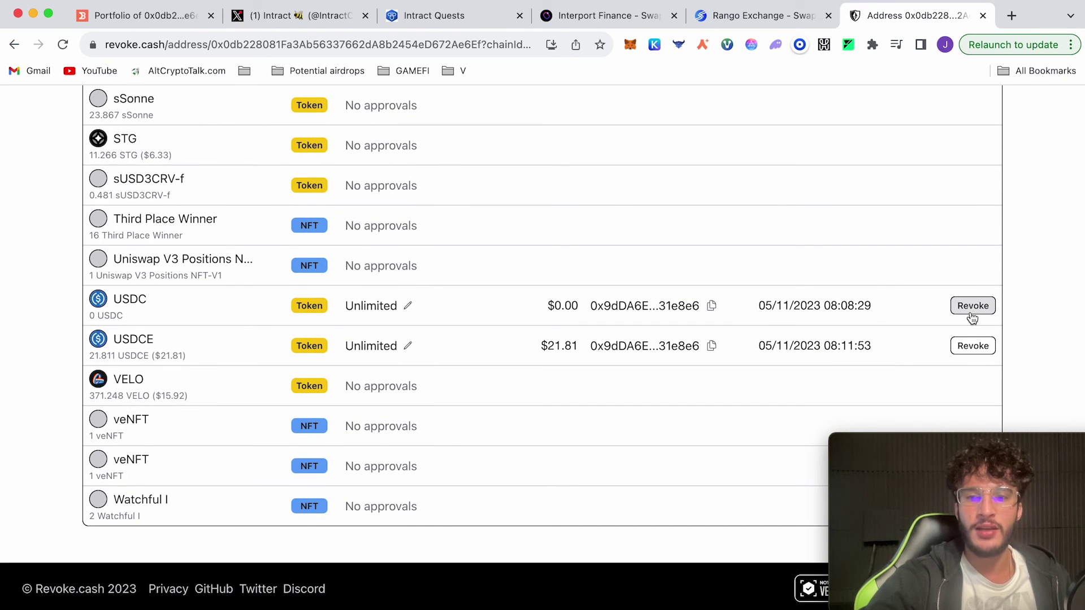
# - Revoke the USDC and USDCE spending approvals, confirming each in MetaMask
pyautogui.click(971, 305)
pyautogui.click(630, 45)
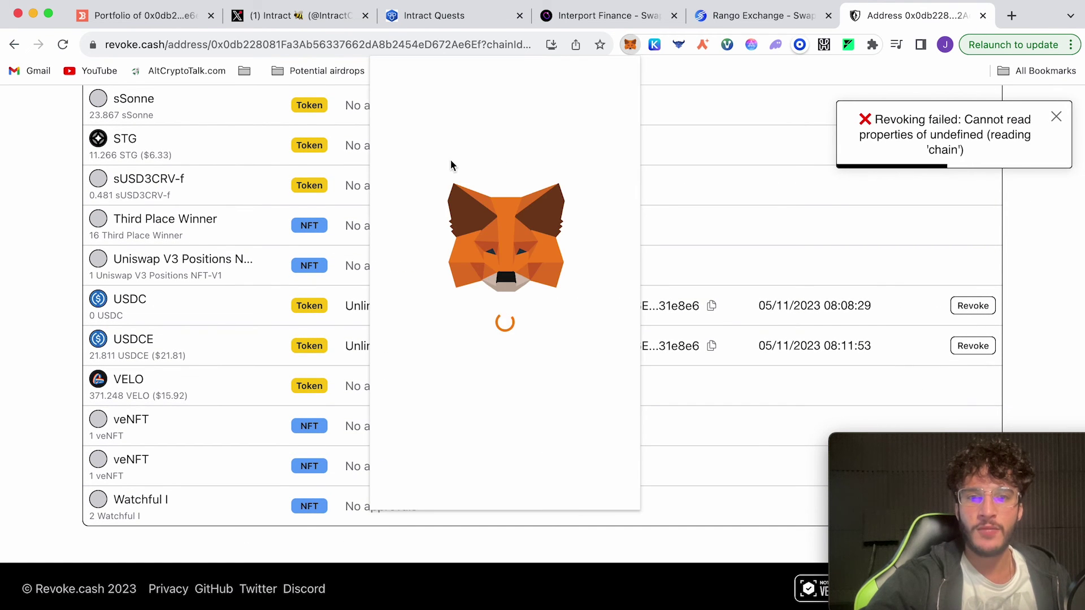
pyautogui.click(983, 316)
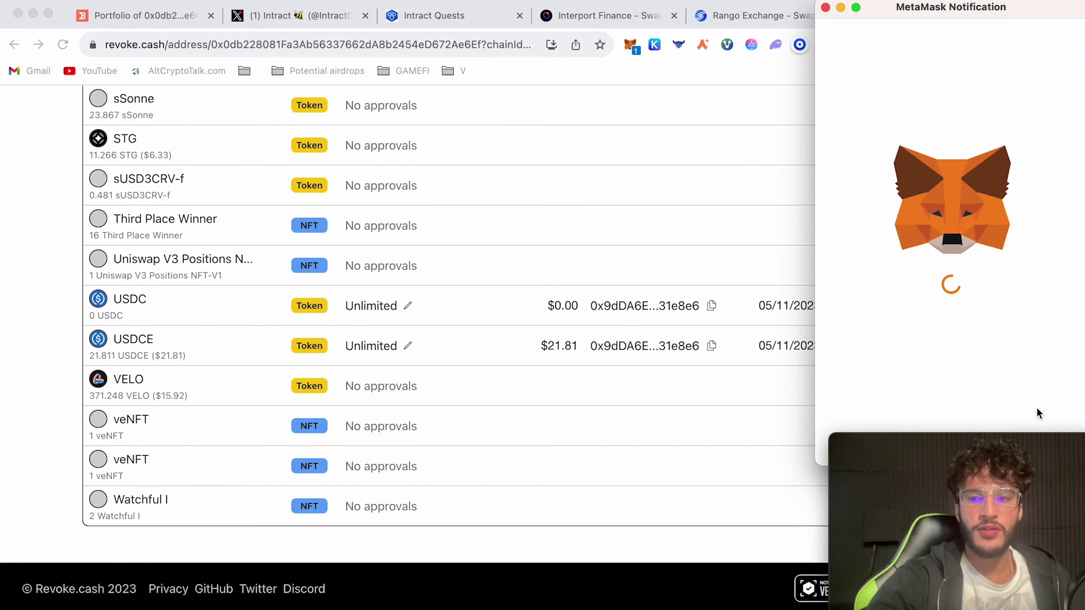
pyautogui.click(973, 348)
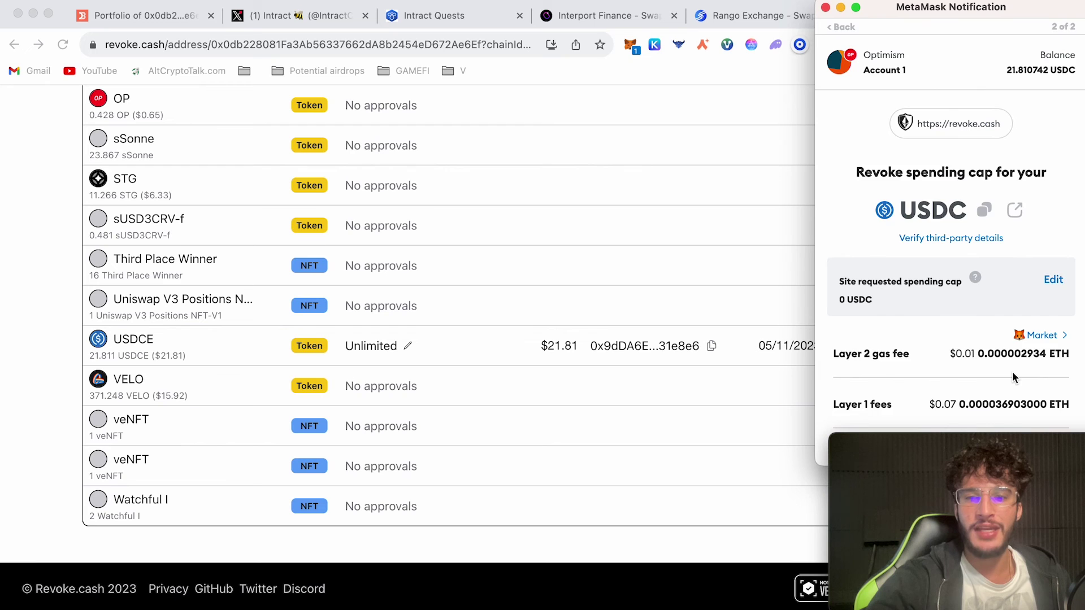
pyautogui.scroll(-5, 1012, 371)
pyautogui.click(1007, 430)
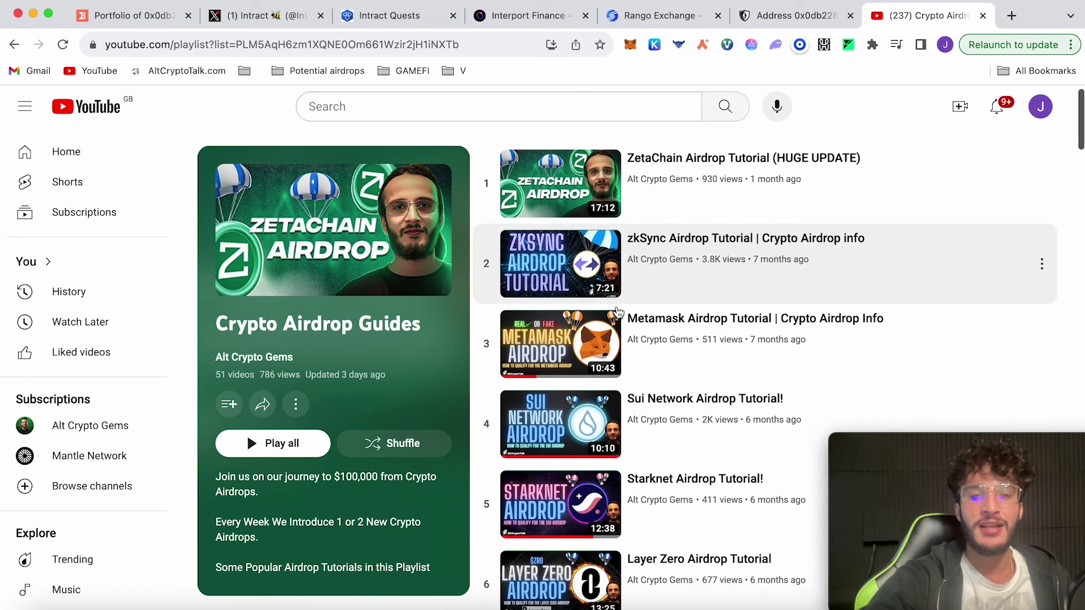
pyautogui.scroll(-2, 620, 313)
pyautogui.scroll(-1, 620, 313)
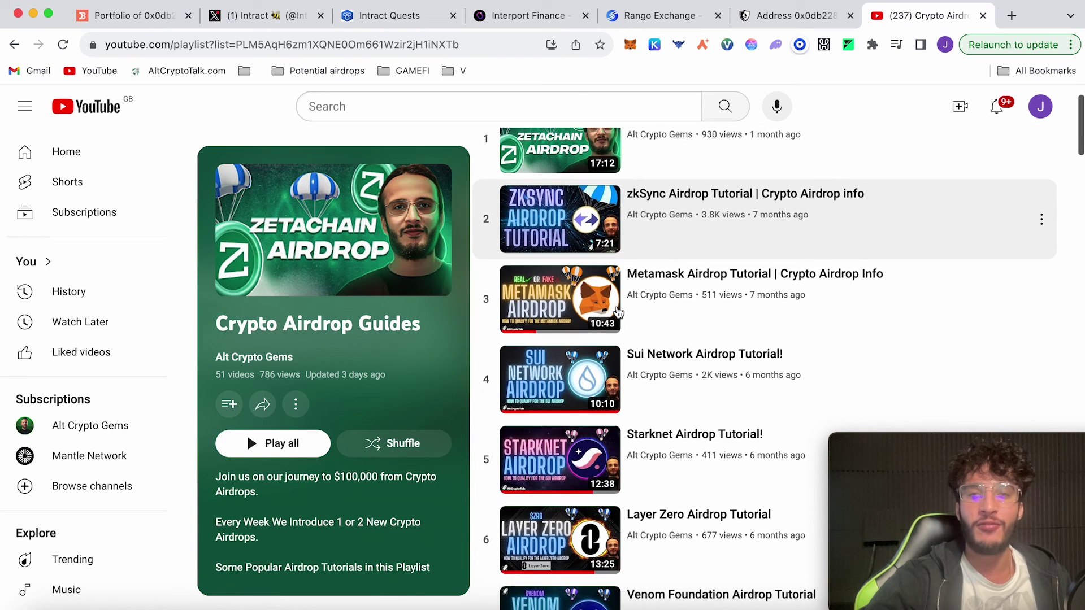
pyautogui.scroll(-20, 619, 313)
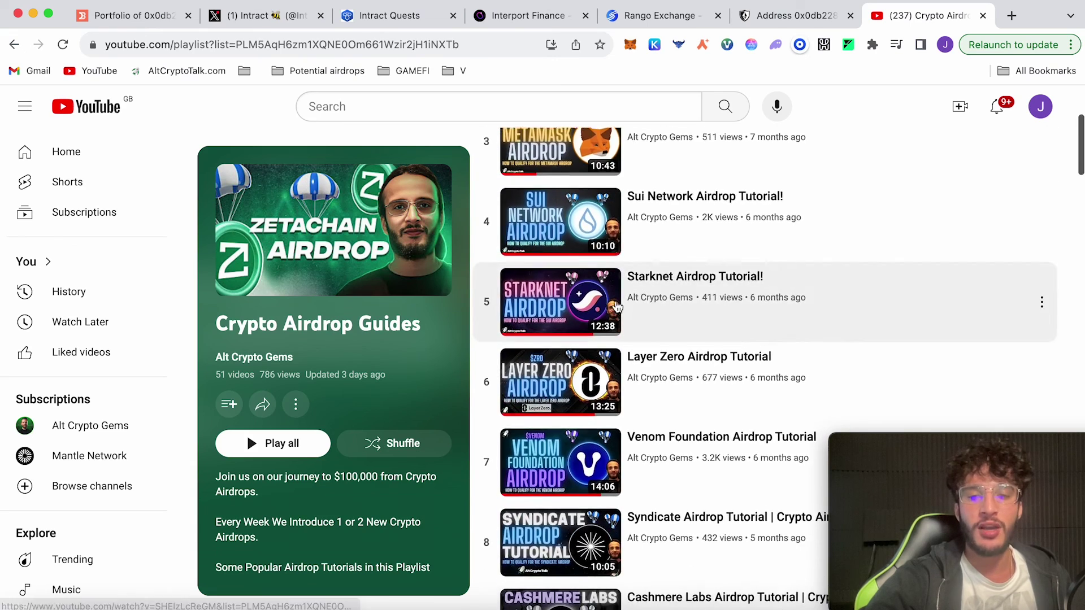
pyautogui.scroll(-1, 609, 261)
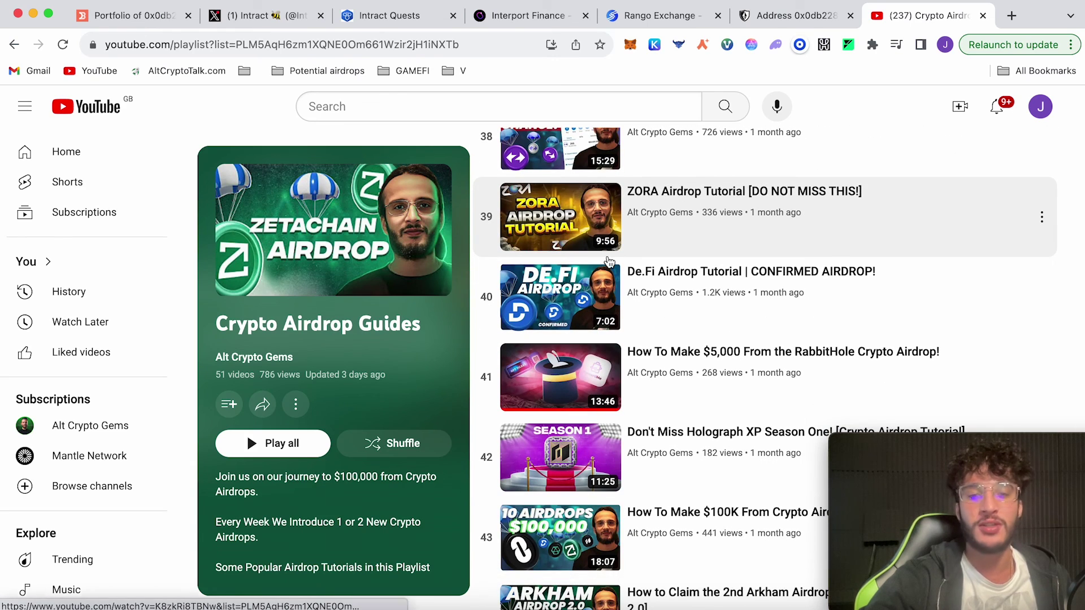
pyautogui.scroll(-8, 609, 261)
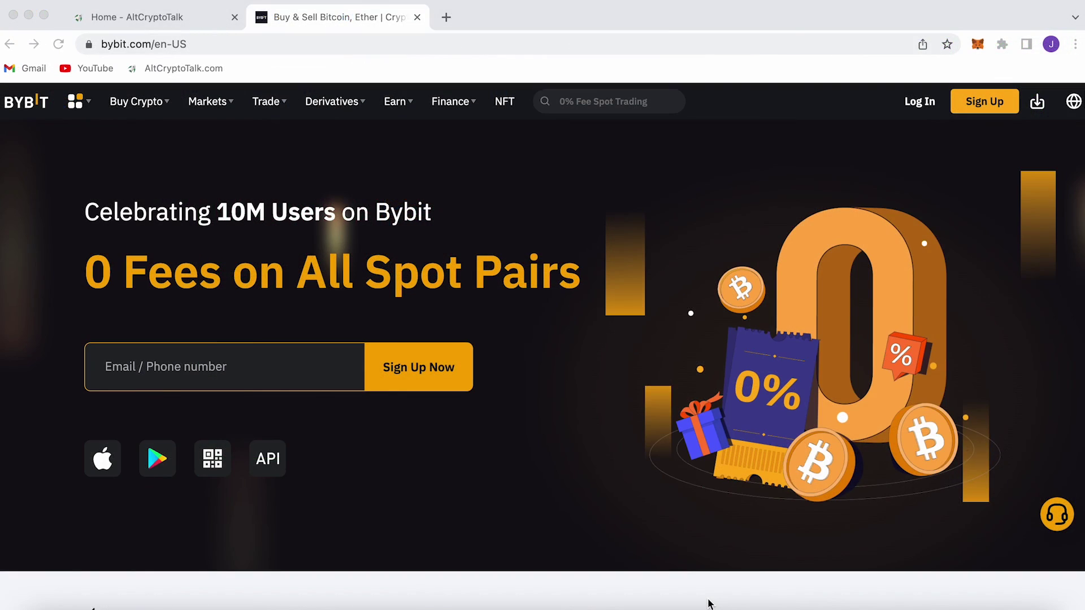
pyautogui.scroll(-5, 708, 603)
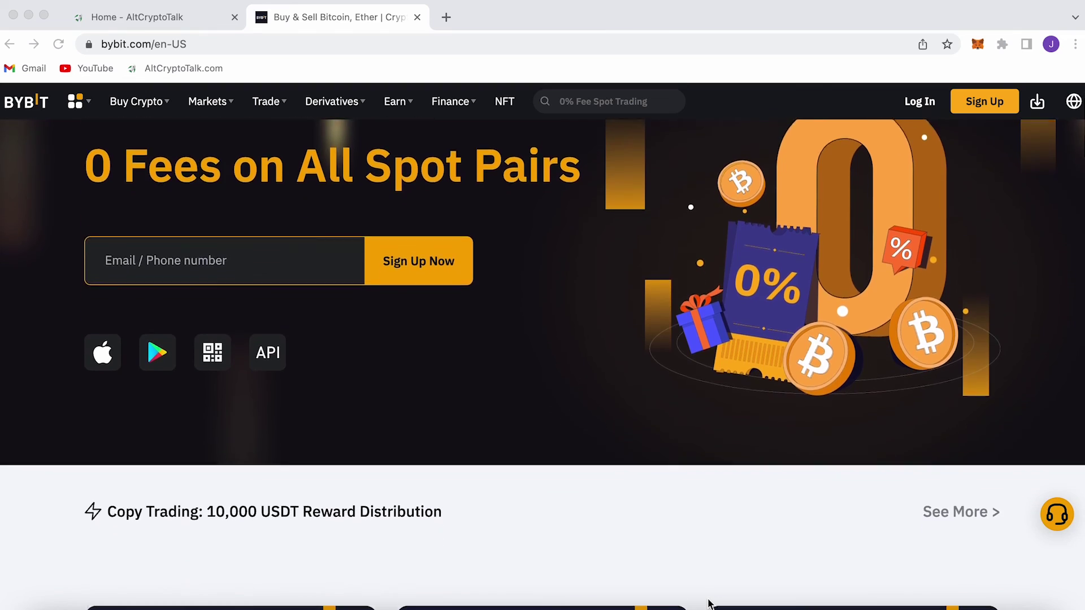
pyautogui.scroll(-9, 708, 603)
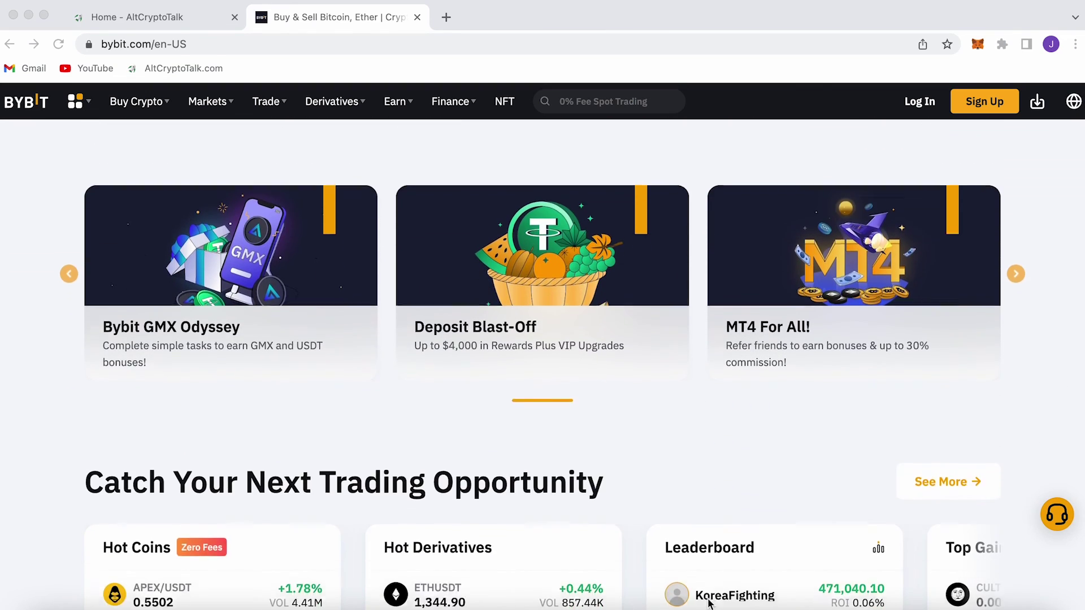
pyautogui.scroll(-10, 708, 603)
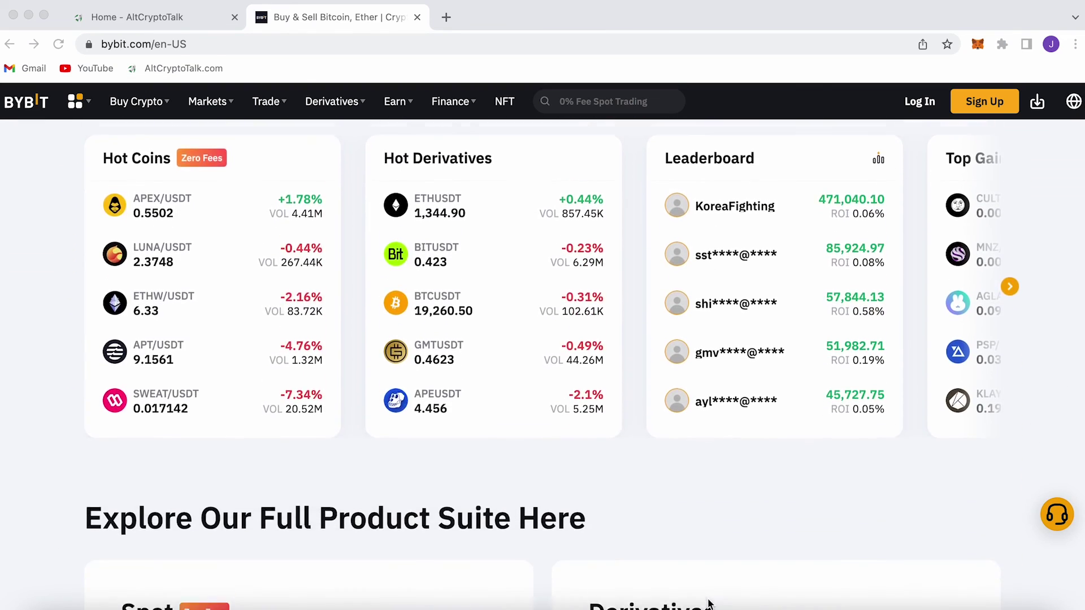
pyautogui.scroll(-10, 708, 604)
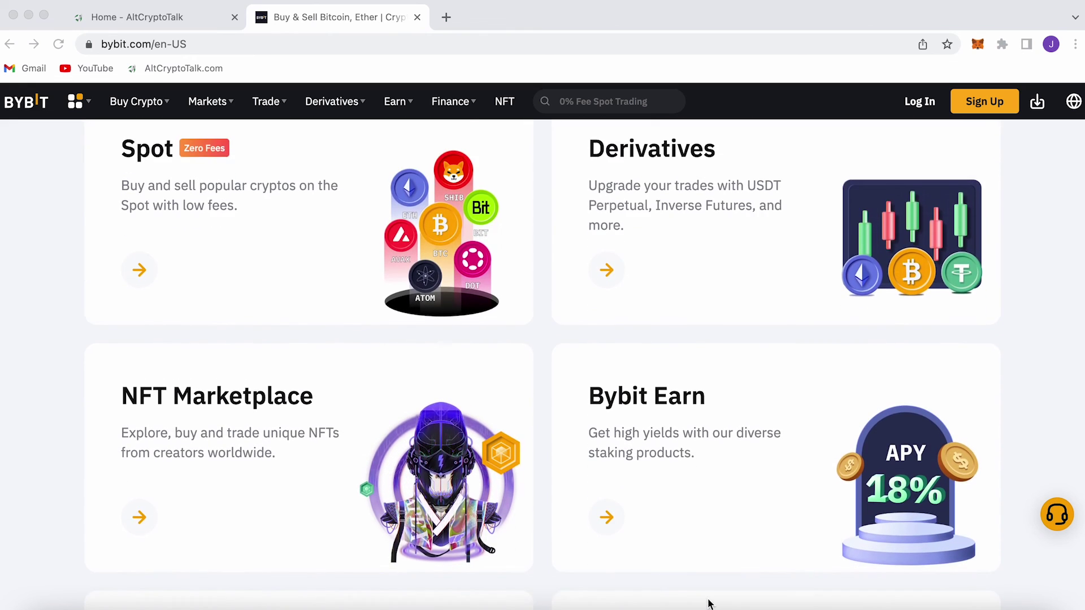
pyautogui.scroll(-10, 708, 603)
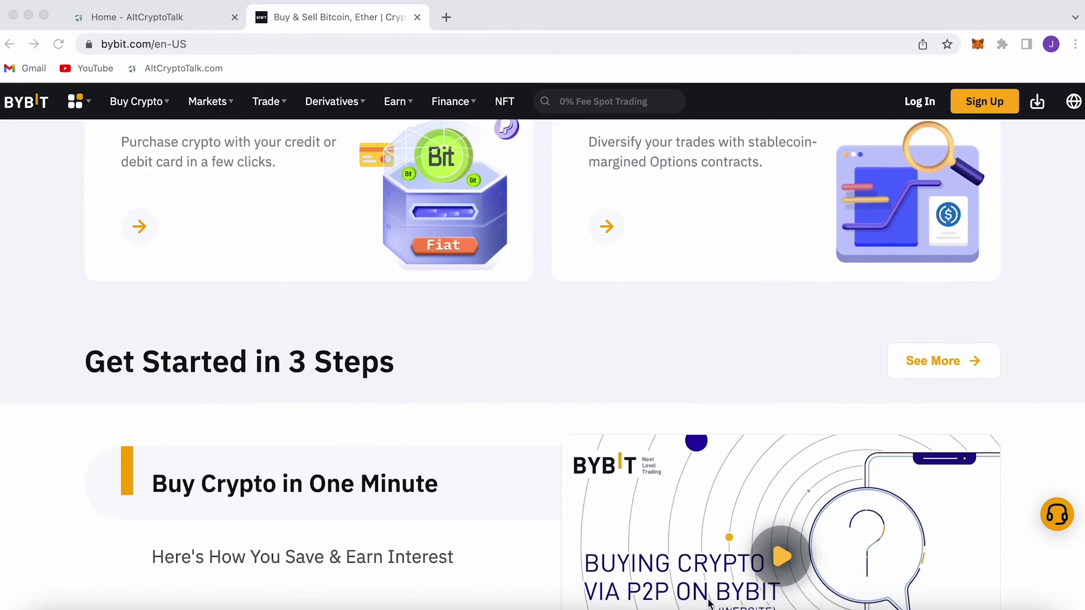
pyautogui.scroll(-6, 708, 604)
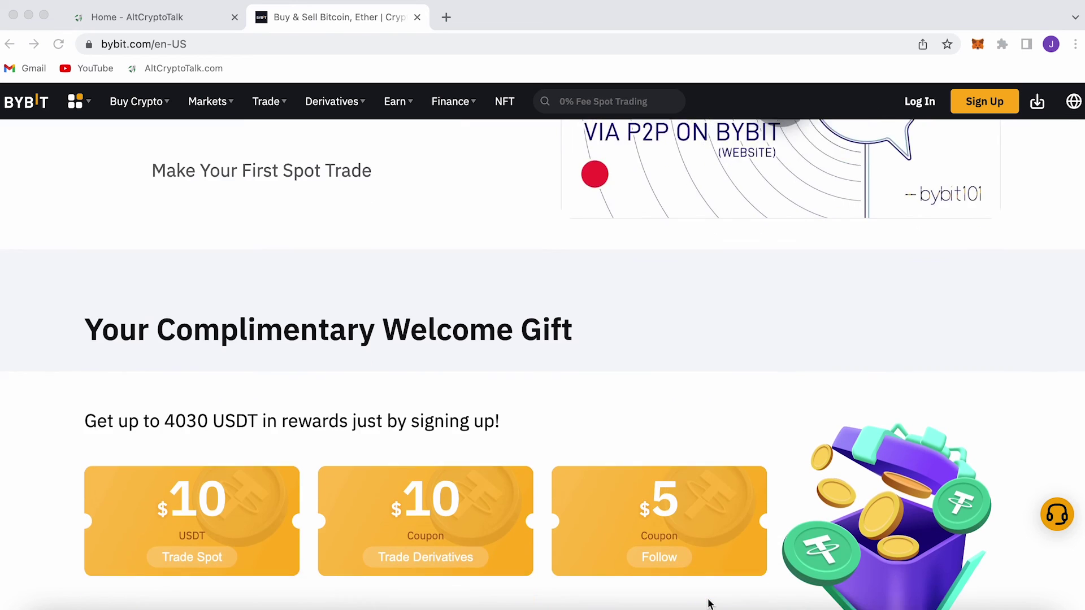
pyautogui.scroll(-1, 710, 603)
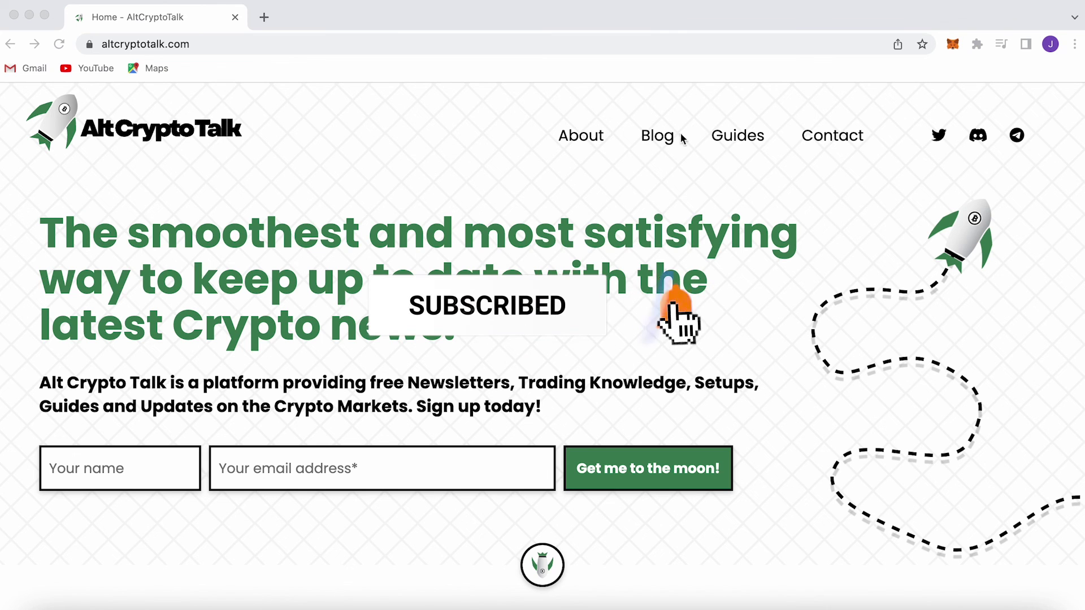
# - Open AltCryptoTalk's Guides page, accept the cookie notice, and scroll down to Project reviews
pyautogui.click(735, 142)
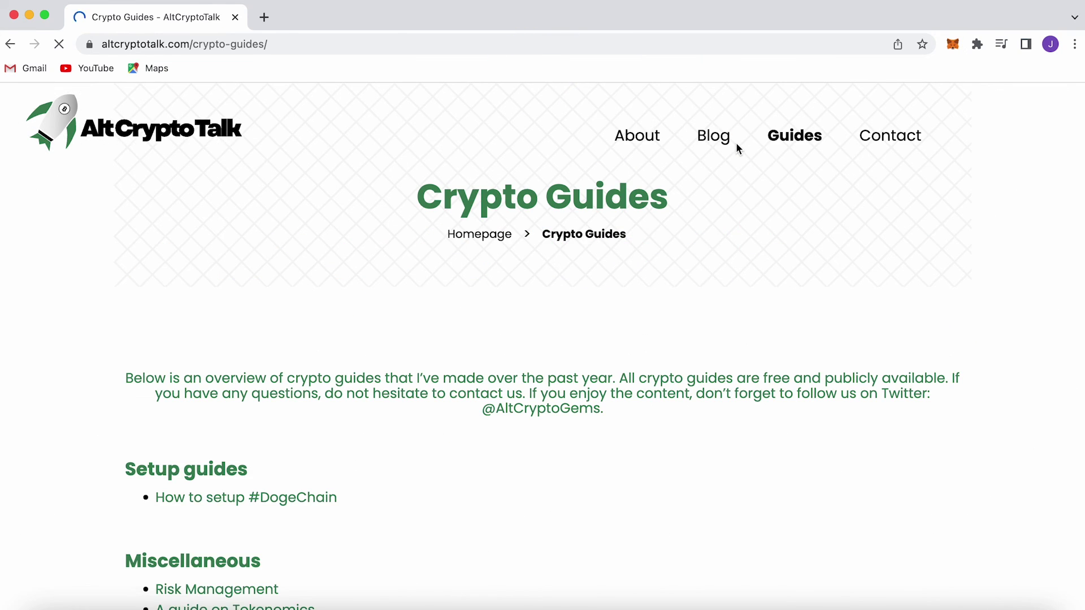
pyautogui.scroll(-3, 760, 232)
pyautogui.click(851, 588)
pyautogui.scroll(-5, 828, 502)
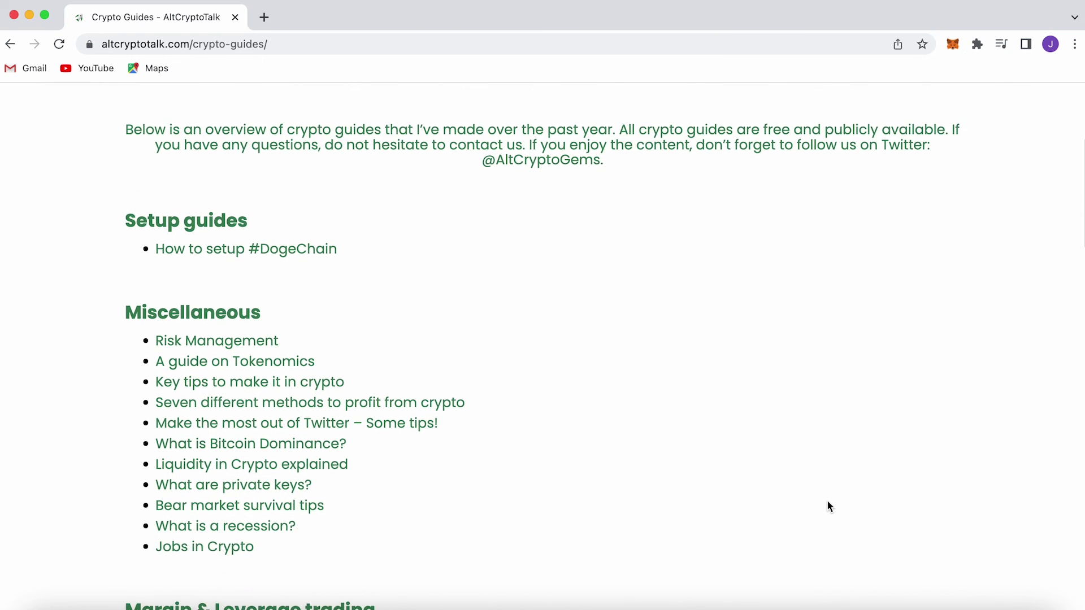
pyautogui.scroll(-8, 828, 502)
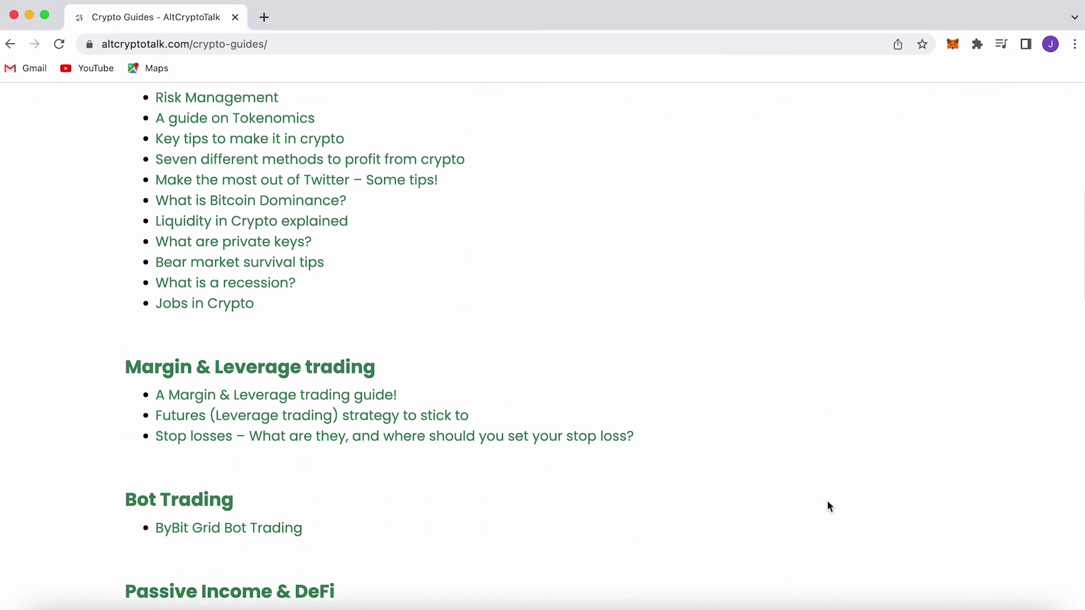
pyautogui.scroll(-15, 828, 502)
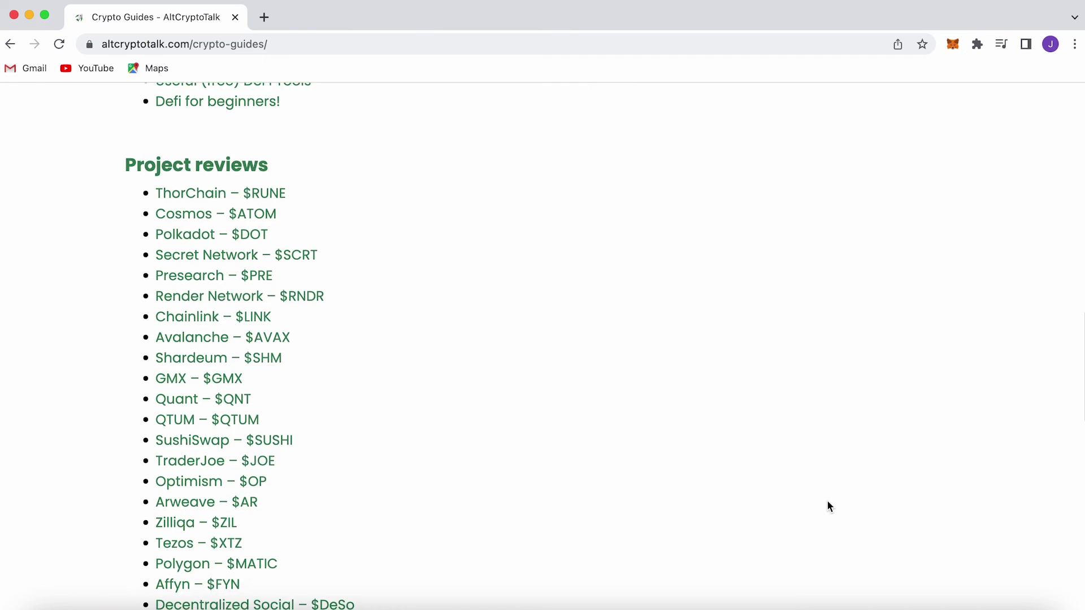